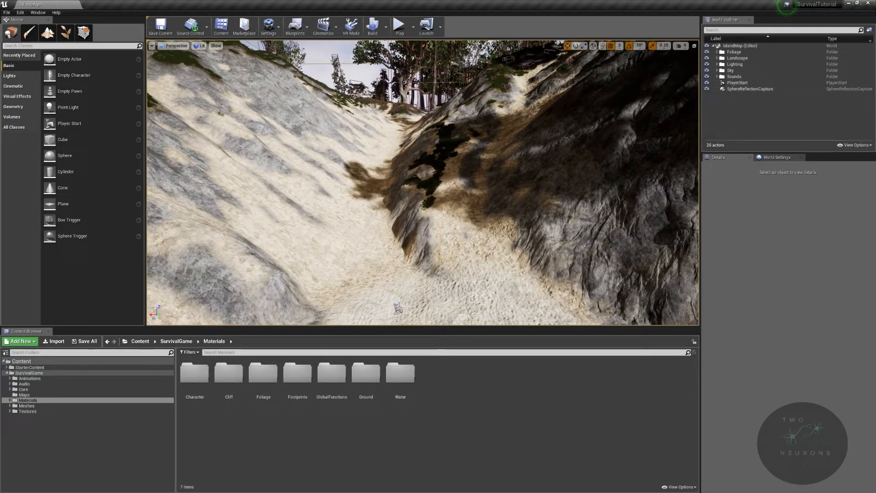
Step: Move the SphereReflectionCapture actor into the Lighting folder
left_click_drag(756, 89, 735, 65)
left_click(717, 64)
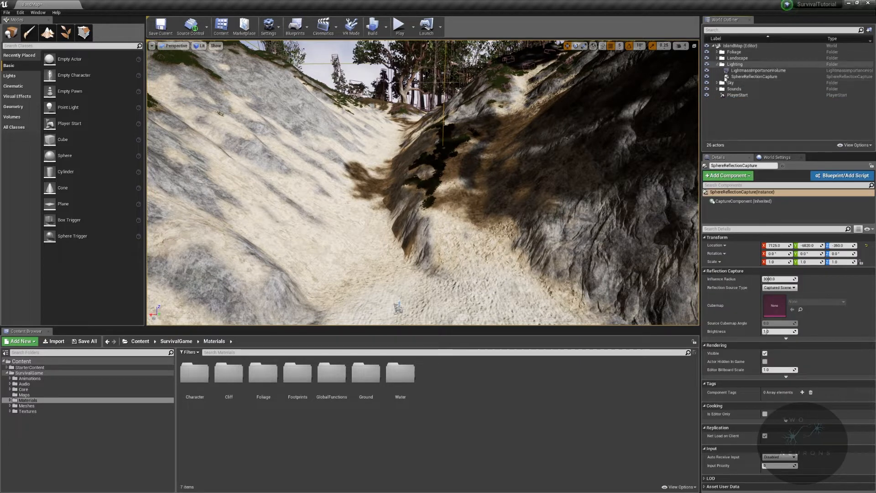
Step: Set the Light Source's location to 0, 0, 0
left_click(740, 89)
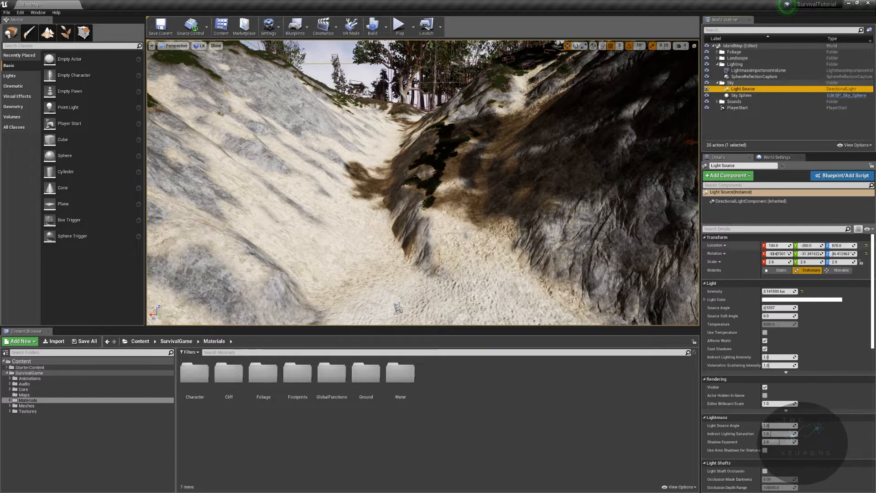
left_click(774, 246)
type("0")
key("Tab")
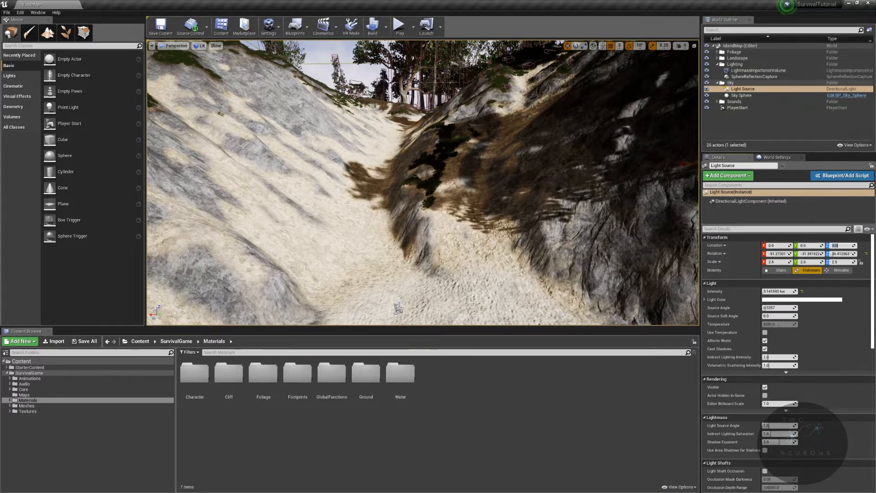
Step: Focus the view on the Light Source and examine the Sky Sphere's properties
double_click(744, 89)
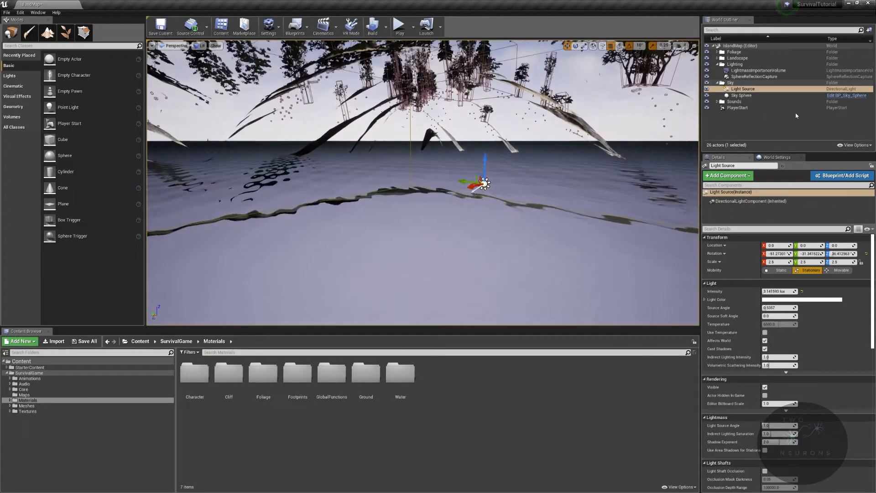
left_click(744, 95)
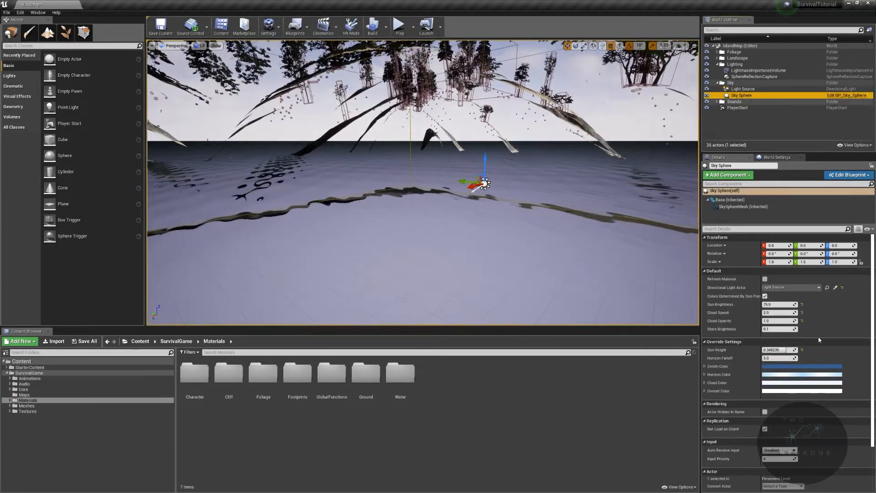
key("s")
right_click_drag(423, 182, 444, 193)
key("w")
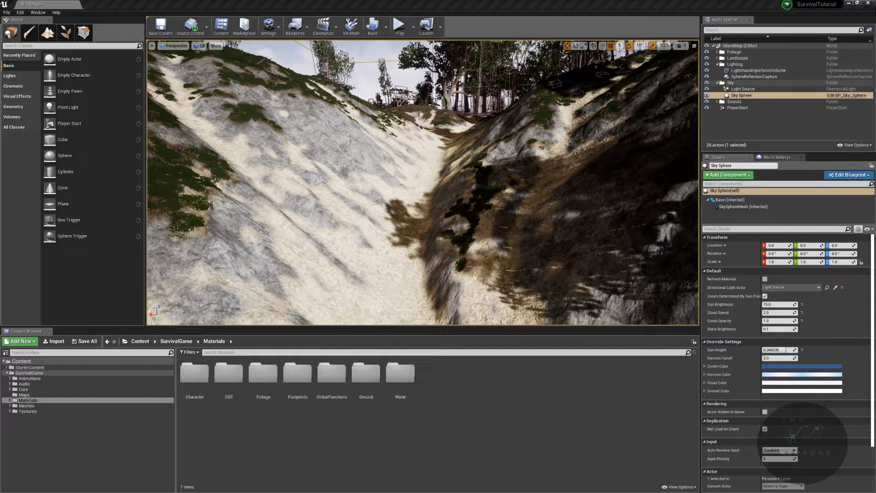
Step: Place an Exponential Height Fog actor in the level and move it into the Sky folder
left_click(33, 45)
type("ex")
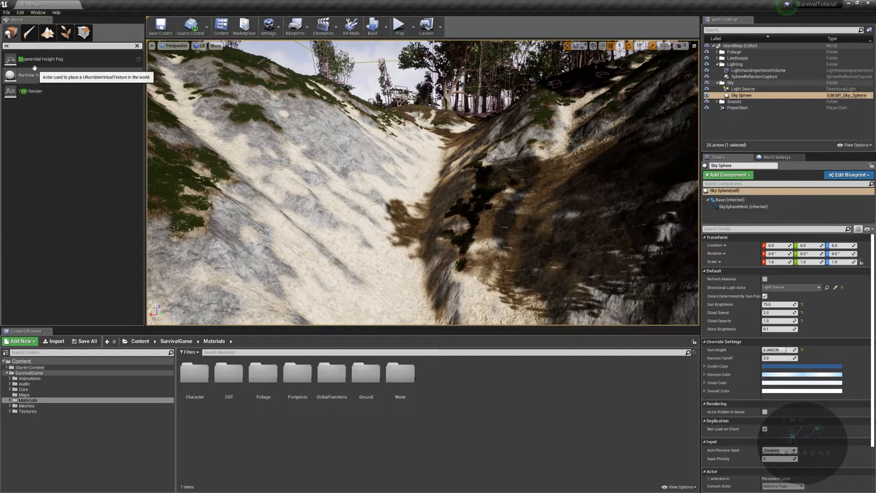
left_click_drag(38, 60, 401, 186)
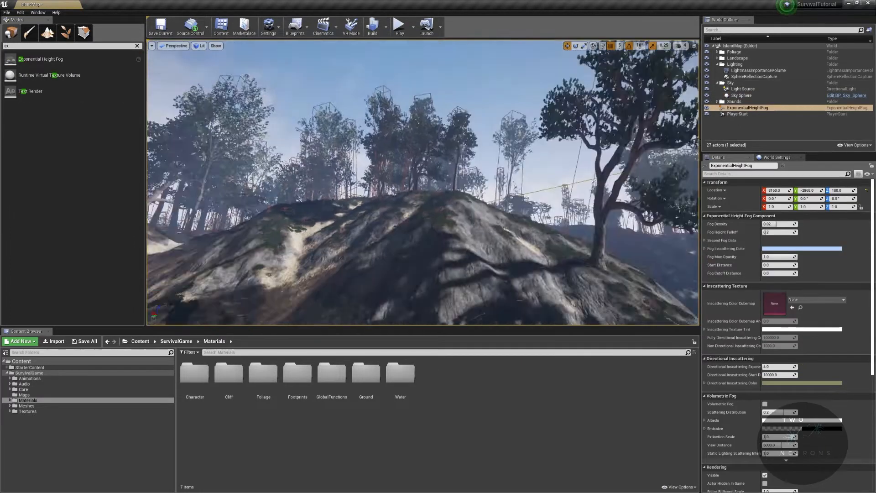
right_click_drag(401, 186, 456, 162)
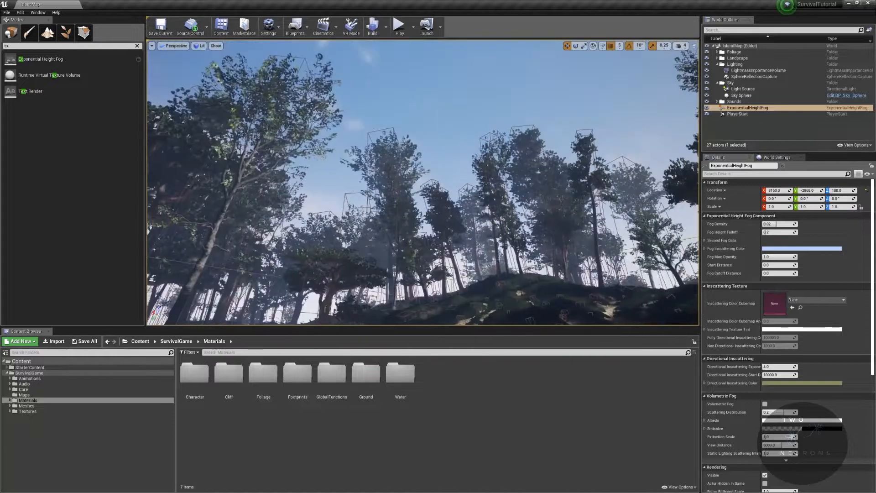
right_click_drag(422, 183, 461, 228)
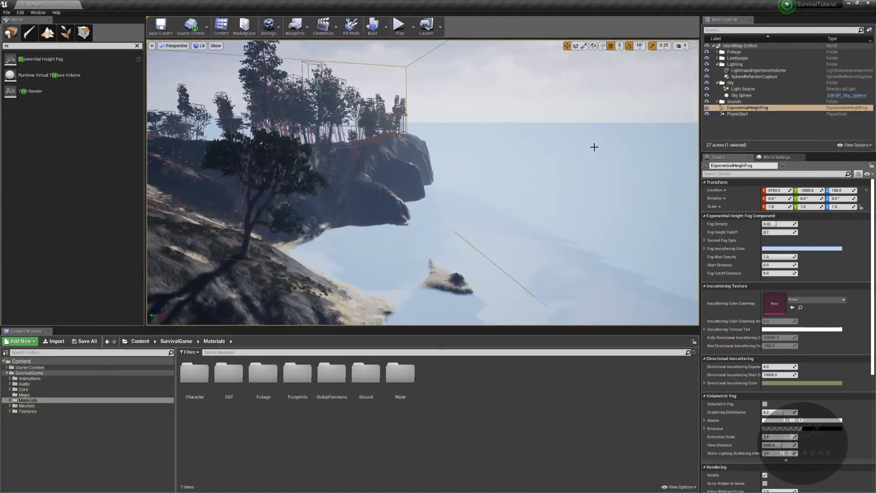
left_click_drag(747, 108, 731, 85)
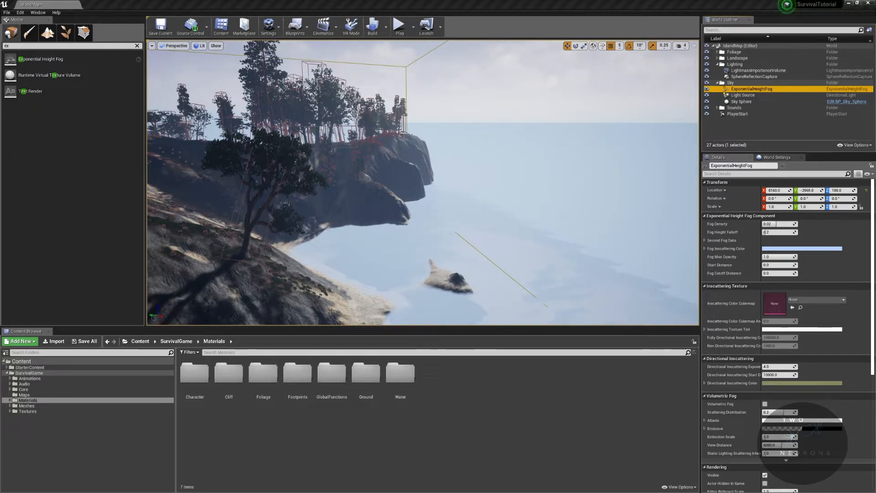
Step: Search the placeable actors for "sky" and add a Sky Light on the slope of the sandy valley
right_click_drag(548, 137, 721, 117)
right_click_drag(518, 180, 685, 217)
key("w")
key("s")
key("w")
key("w")
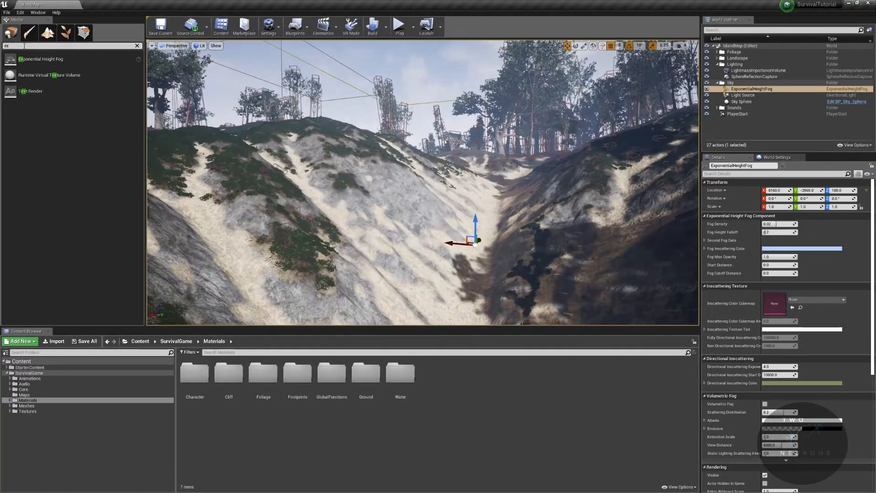
key("BackSpace")
key("BackSpace")
type("sky")
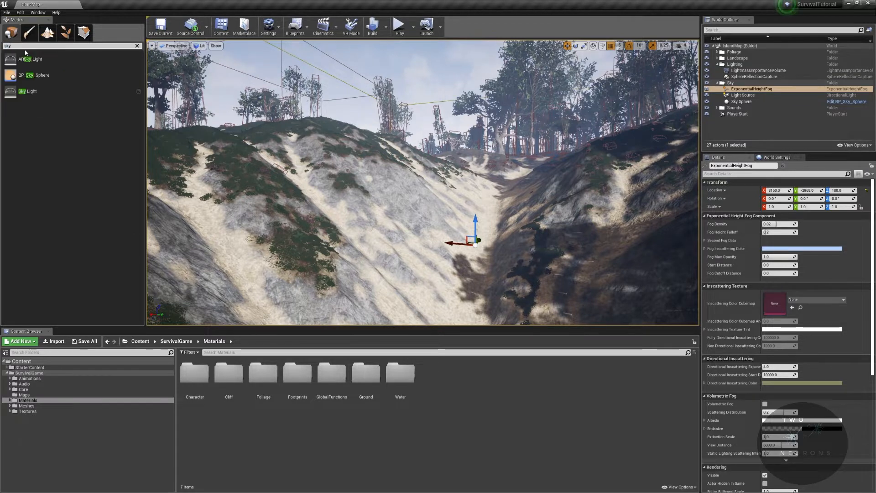
left_click_drag(26, 93, 527, 215)
left_click_drag(571, 195, 570, 195)
right_click_drag(571, 195, 614, 203)
Step: Set the SkyLight's location to 0, 0, 0
left_click(773, 246)
type("0")
key("Tab")
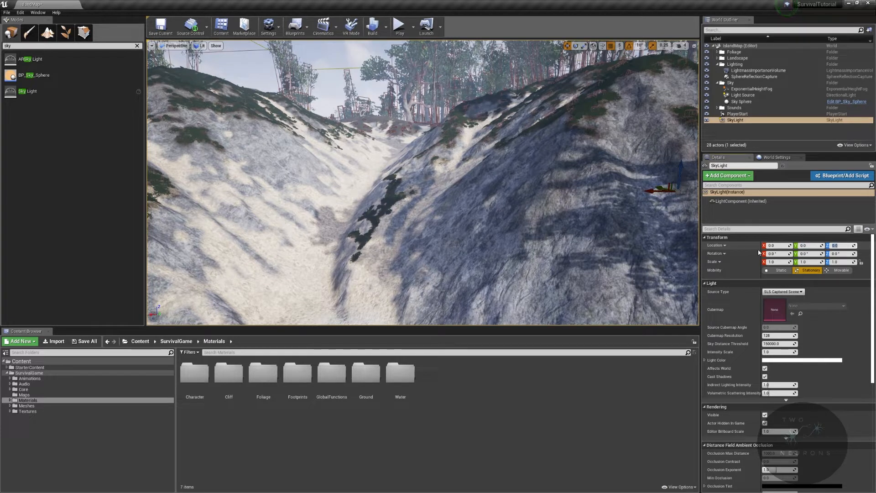
Step: Try SLS Specified Cubemap as the SkyLight's source type and return it to SLS Captured Scene
left_click(726, 303)
left_click(783, 302)
left_click(787, 291)
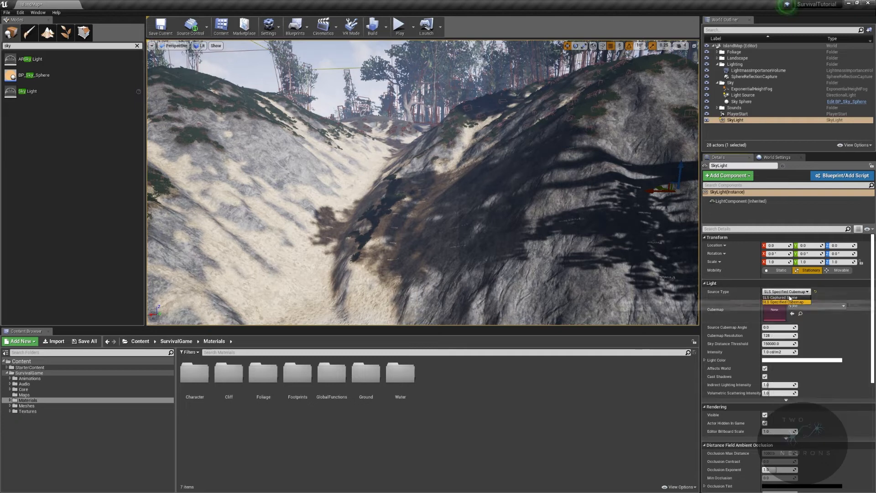
left_click(790, 298)
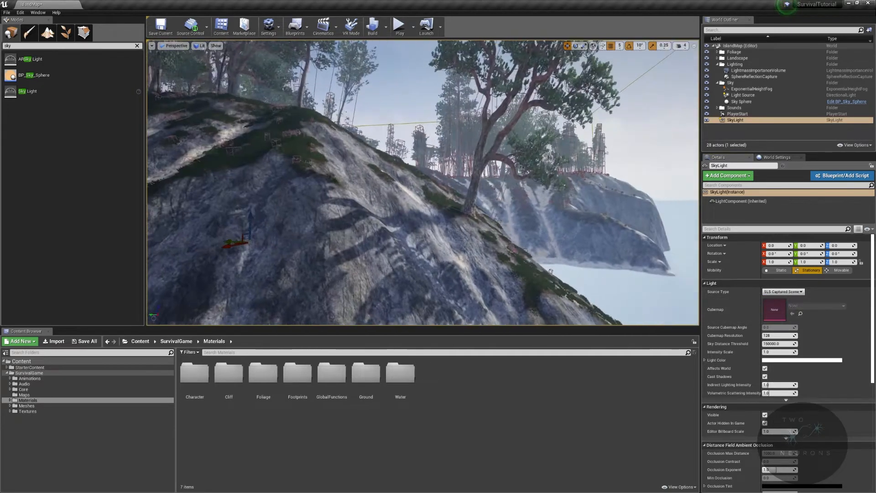
Step: Move the SkyLight actor into the Lighting folder
right_click_drag(422, 183, 497, 182)
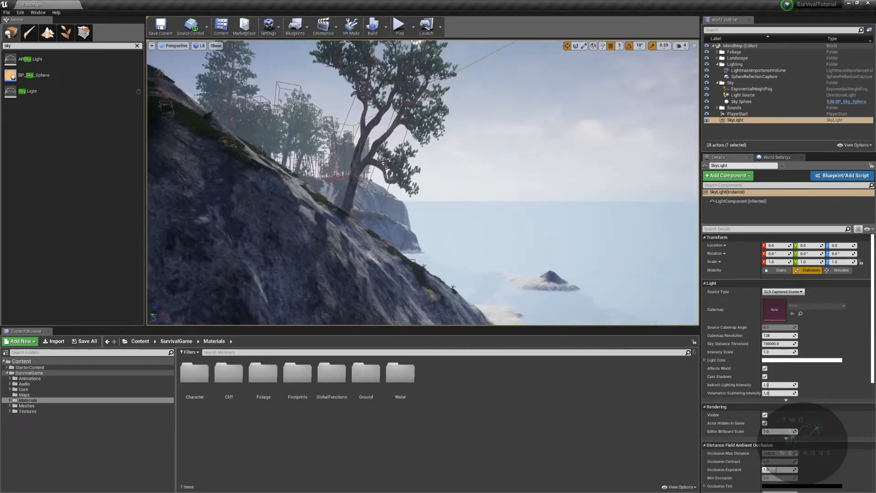
mouse_move(422, 183)
right_mouse_down()
mouse_move(200, 183)
mouse_move(319, 206)
mouse_move(335, 160)
mouse_move(292, 187)
mouse_move(256, 185)
mouse_move(365, 173)
mouse_move(297, 182)
mouse_move(356, 187)
mouse_move(282, 210)
mouse_move(347, 192)
mouse_move(402, 194)
mouse_move(374, 183)
mouse_move(301, 187)
mouse_move(355, 183)
mouse_move(447, 201)
mouse_move(411, 207)
right_mouse_up()
key("w")
key("w")
key("w")
key("w")
key("w")
left_click_drag(803, 119, 733, 68)
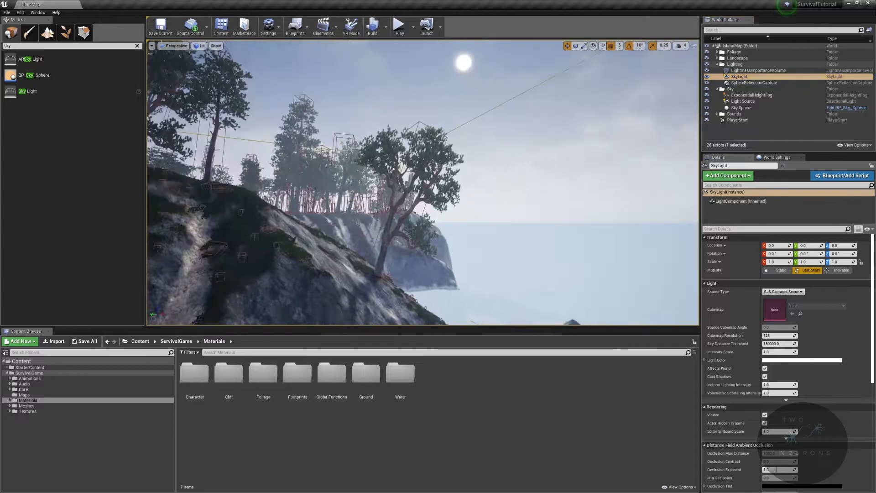
Step: Compare the Light Source and SkyLight settings with the lighting on the island's slopes
right_click_drag(423, 182, 346, 184)
left_click(771, 76)
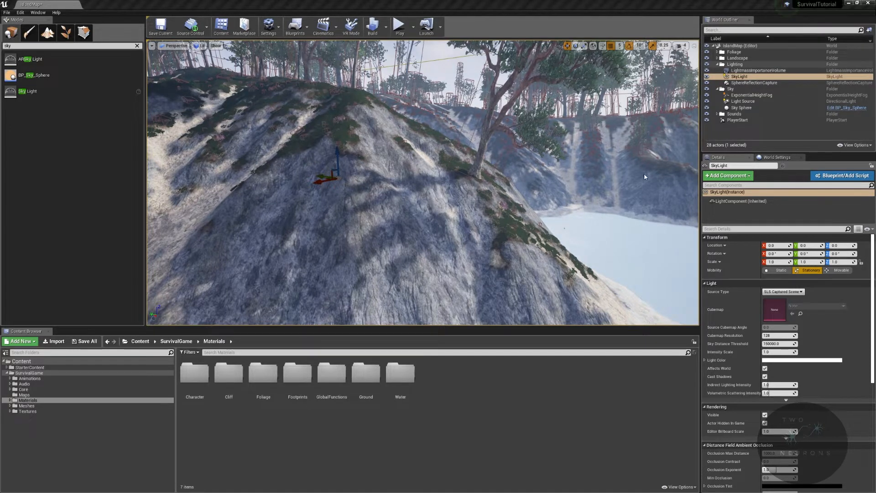
right_click_drag(644, 176, 696, 165)
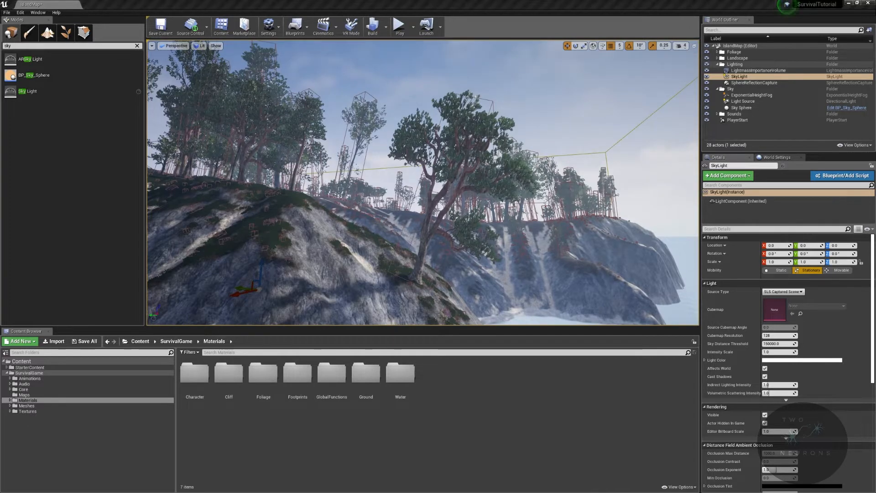
left_click(765, 102)
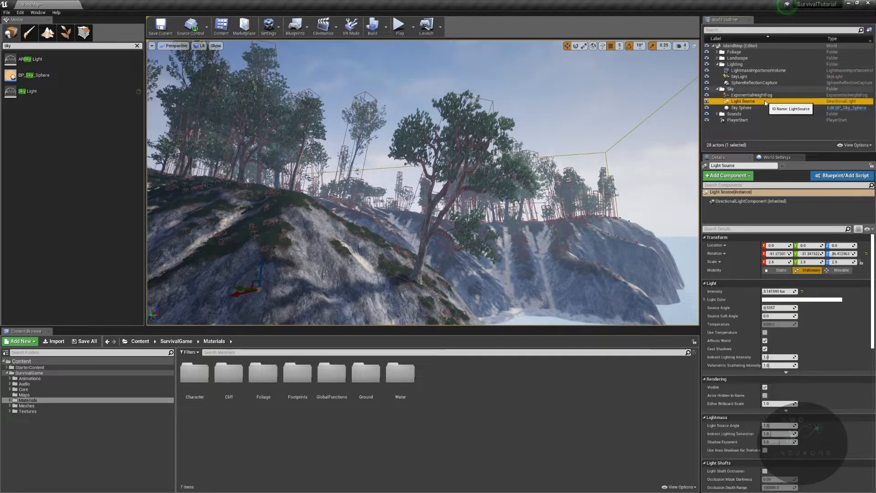
left_click(739, 76)
right_click_drag(476, 97, 543, 176)
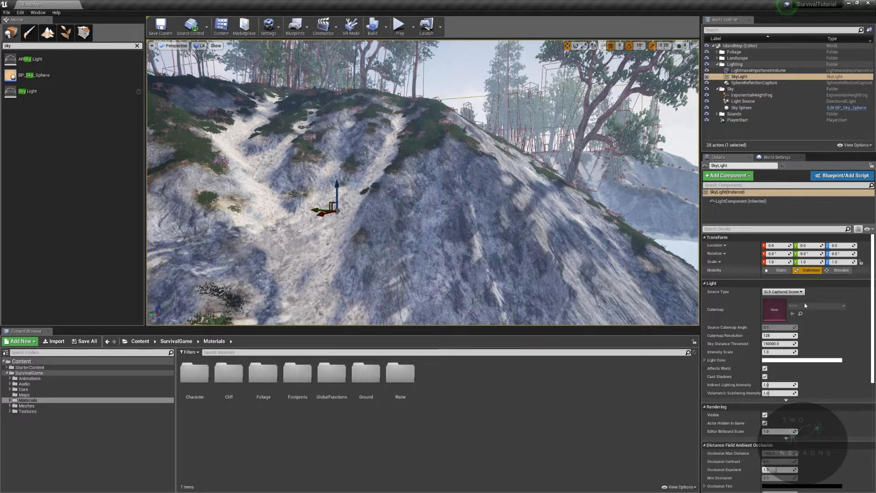
Step: Set the SkyLight's light color to R 230, G 178, B 137
left_click(705, 362)
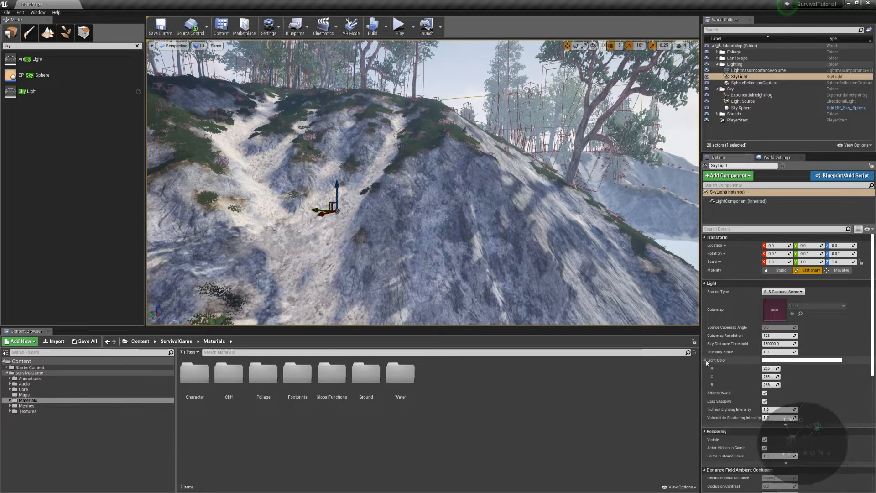
left_click(833, 362)
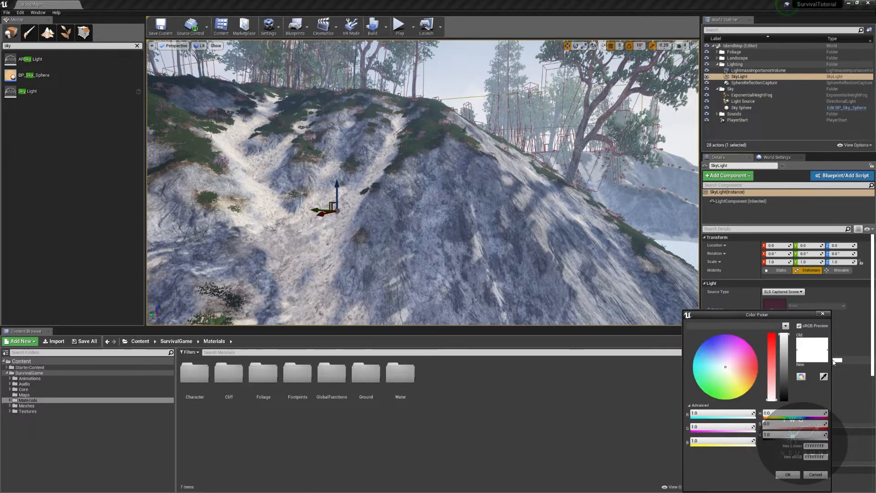
left_click(815, 474)
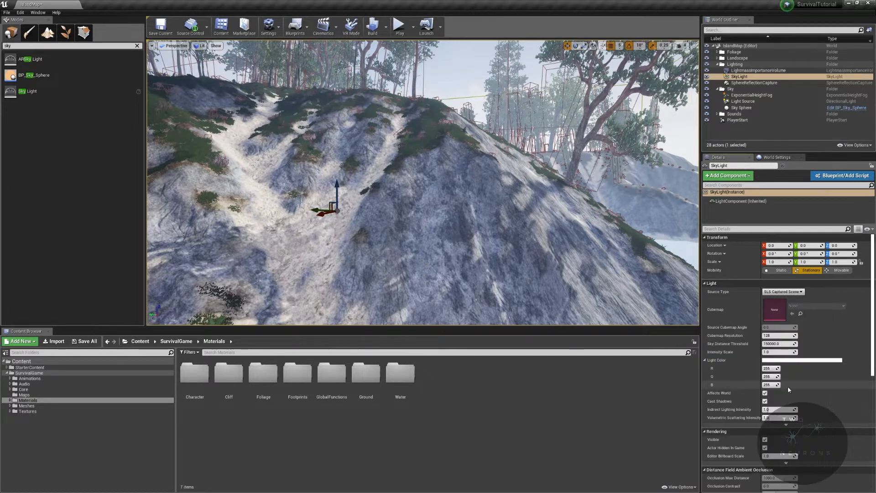
left_click(833, 332)
right_click_drag(410, 228, 470, 232)
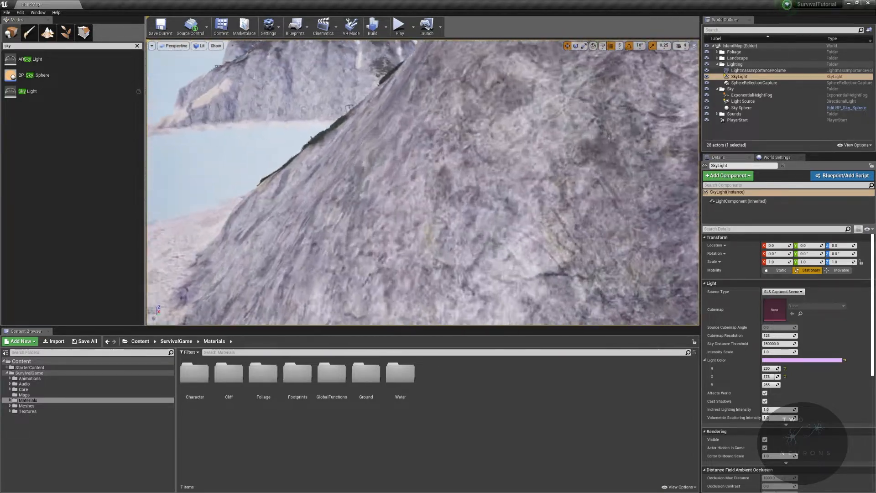
right_click_drag(423, 182, 438, 210)
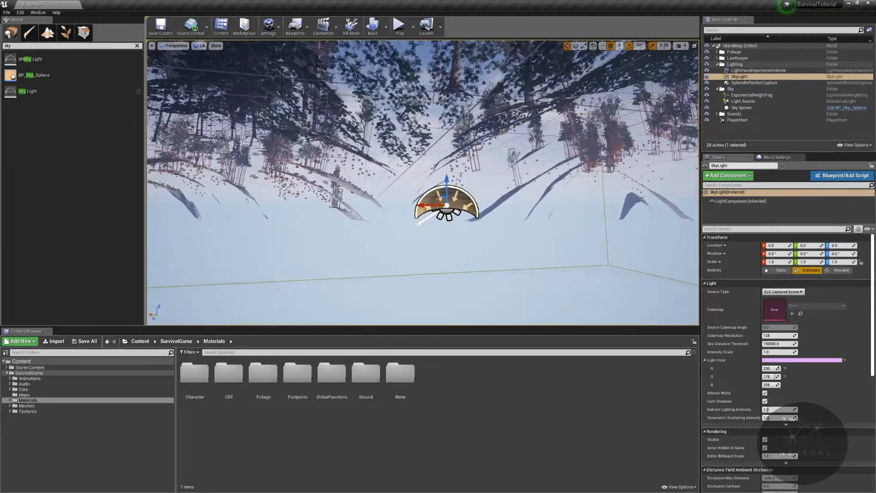
right_click_drag(422, 182, 424, 274)
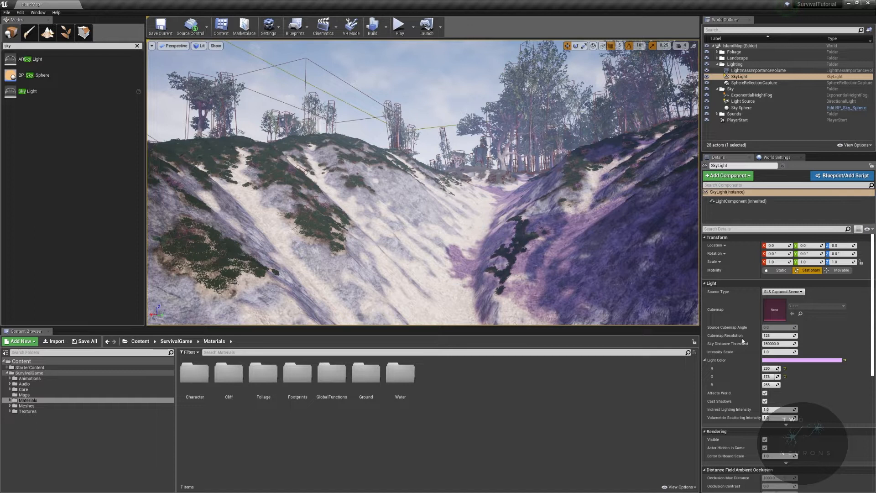
left_click(769, 384)
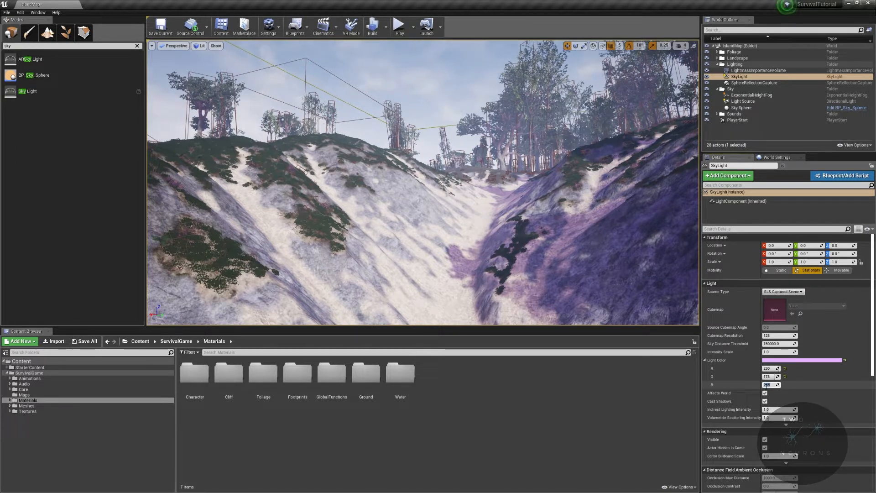
type("07")
key("Return")
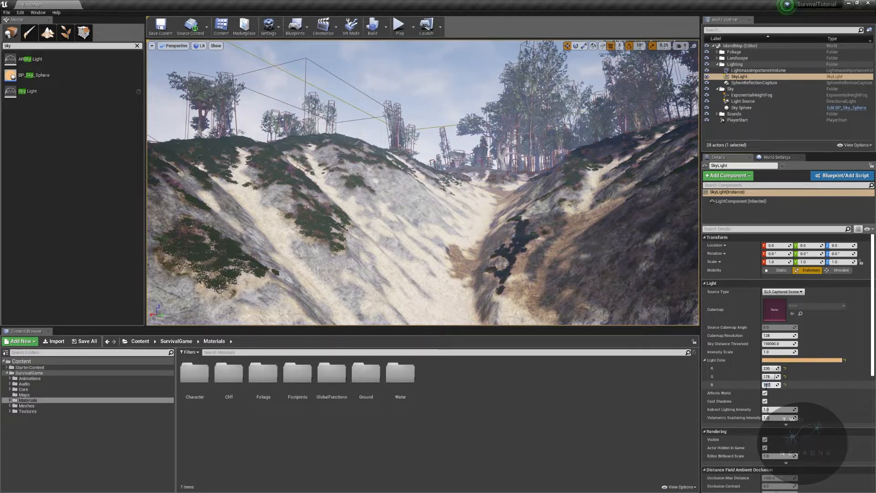
Step: Examine the tinted shadows around the island and the SkyLight's remaining properties, including its scene recapture option
right_click_drag(425, 182, 435, 199)
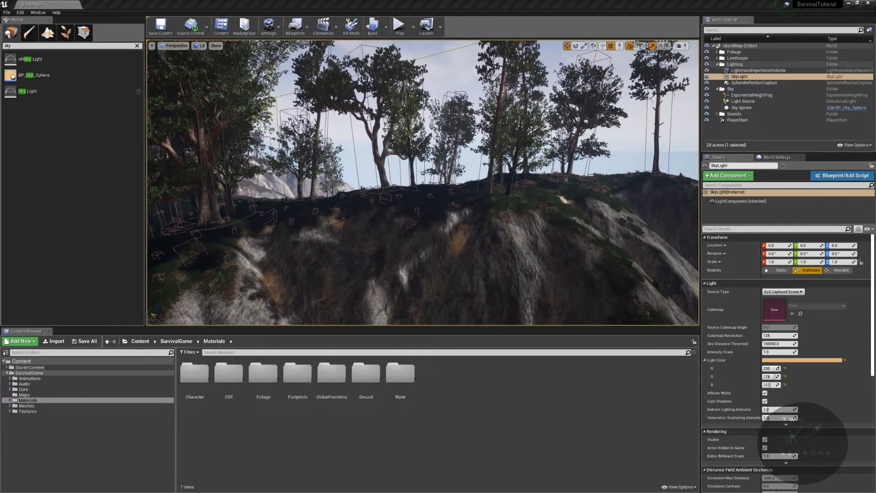
right_click_drag(422, 182, 292, 187)
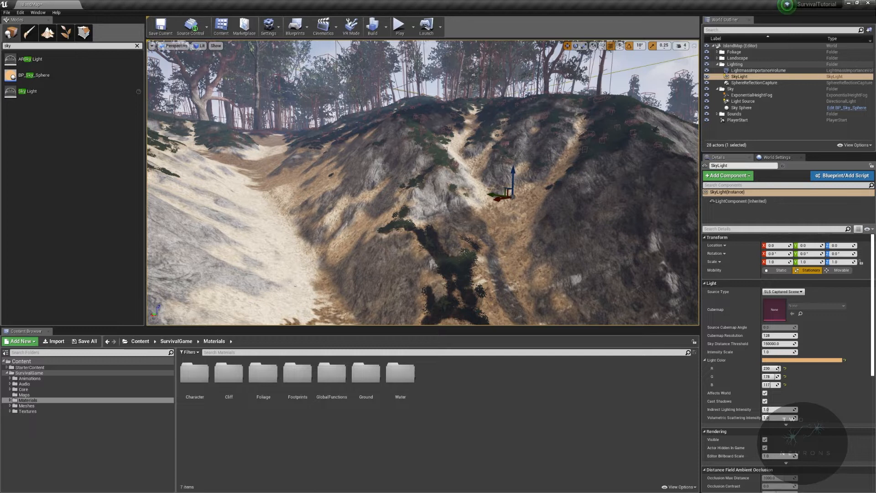
scroll(830, 382, "down", 9)
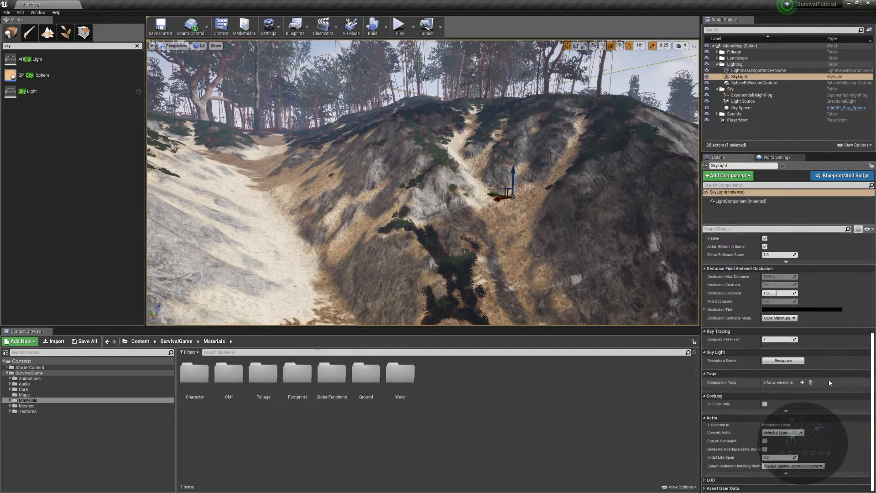
right_click_drag(566, 274, 484, 265)
key("w")
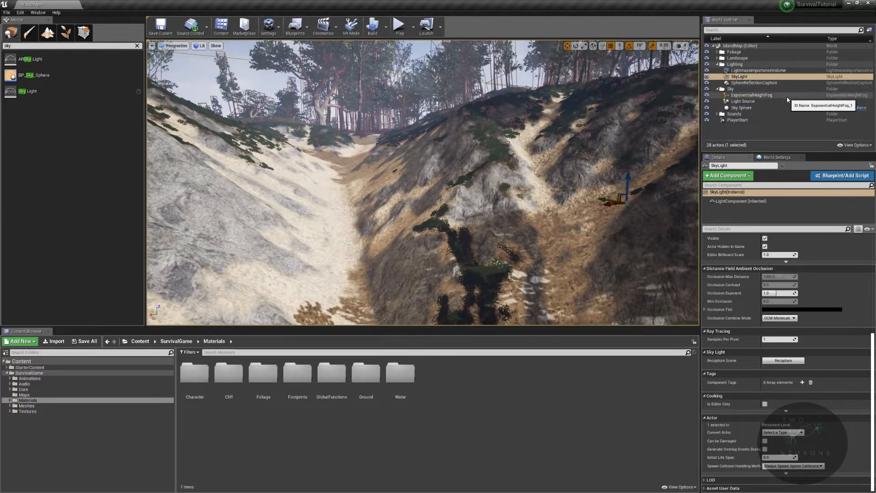
Step: Select the ExponentialHeightFog actor and review its fog settings
left_click(757, 95)
scroll(759, 222, "down", 4)
scroll(759, 221, "up", 5)
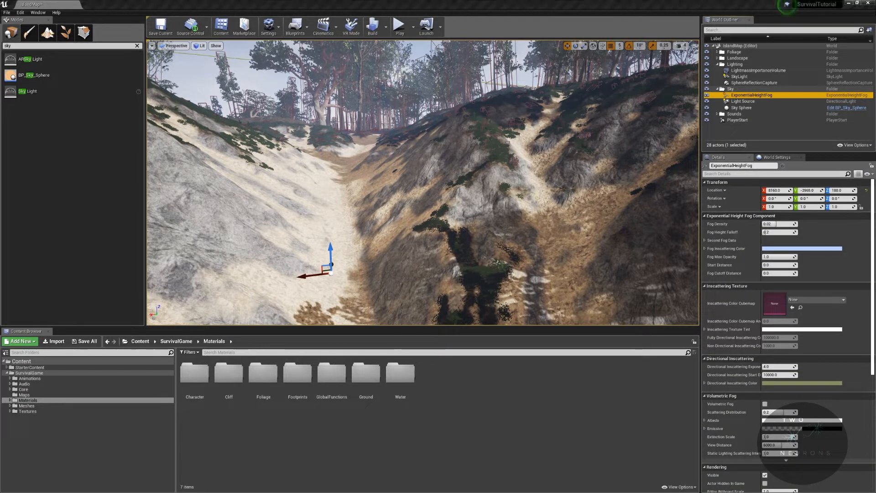
Step: Set the ExponentialHeightFog actor's location to 0, 0, 0
left_click(776, 190)
type("0")
key("Tab")
type("0")
key("Tab")
type("0")
key("Return")
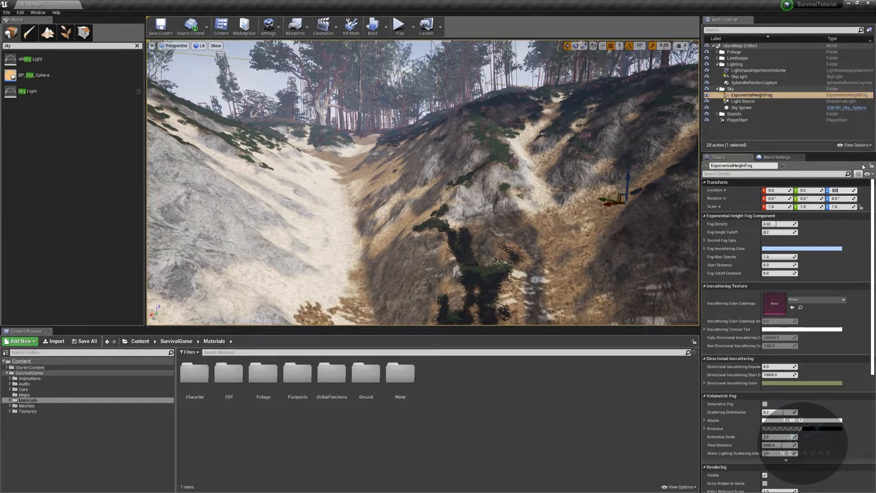
right_click_drag(543, 192, 488, 199)
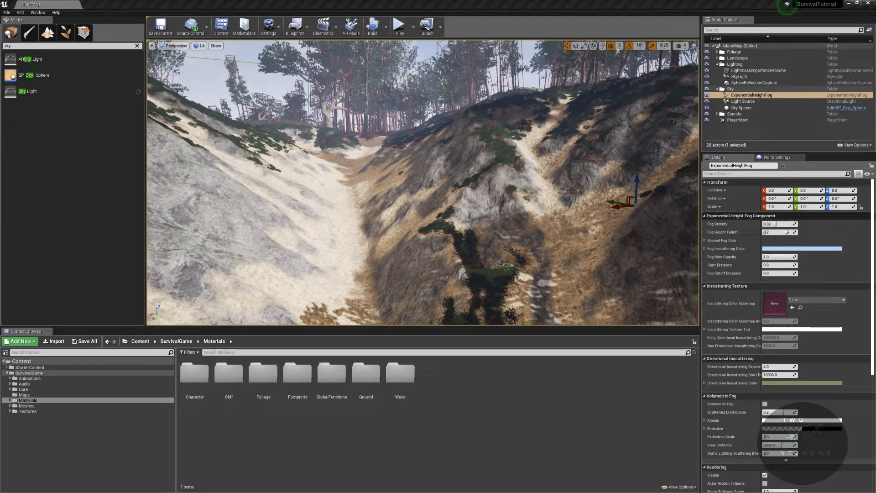
Step: Try a fog density of 0.05 on the height fog and inspect the haze over the sea and coastline
left_click_drag(775, 224, 796, 222)
right_click_drag(607, 201, 578, 180)
key("w")
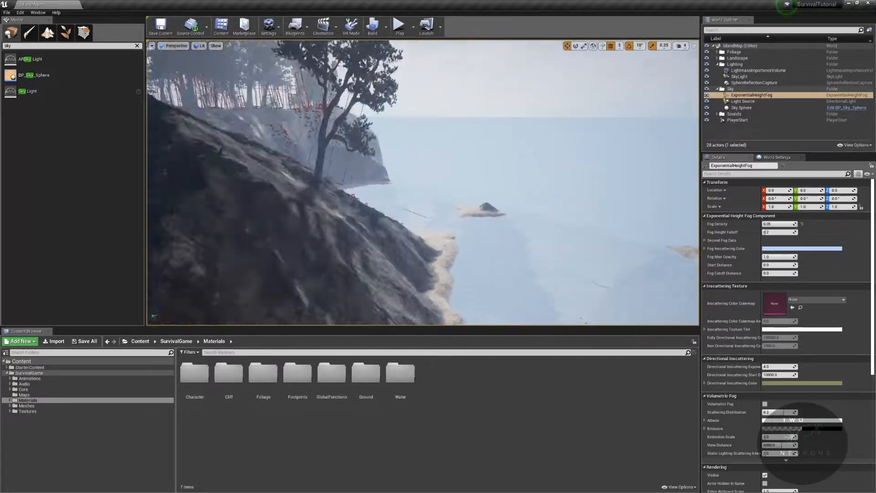
right_click_drag(561, 174, 566, 183)
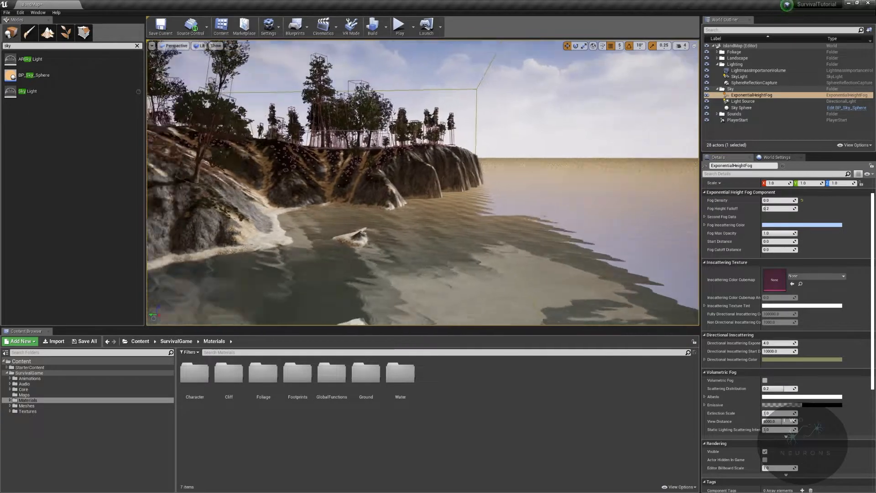
Step: Inspect the shoreline and sky with the fog density at 0, and restore the default density for comparison
right_click_drag(422, 182, 258, 176)
right_click_drag(542, 184, 451, 178)
key("w")
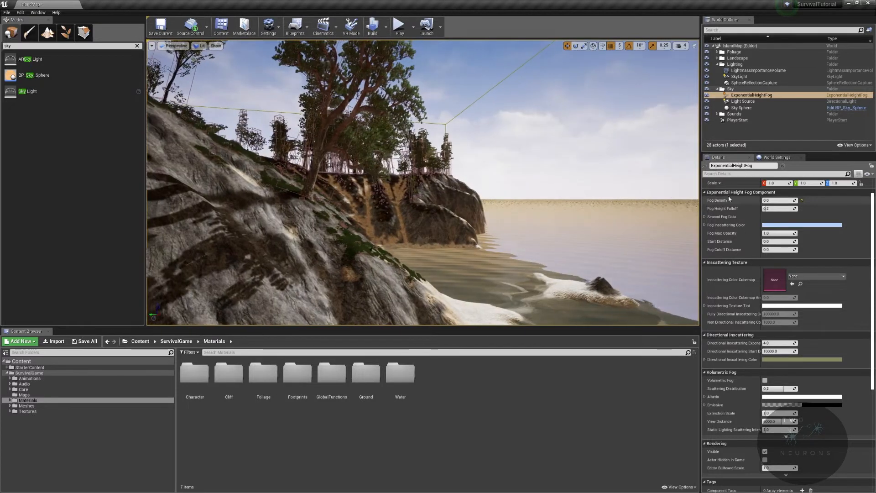
left_click(802, 200)
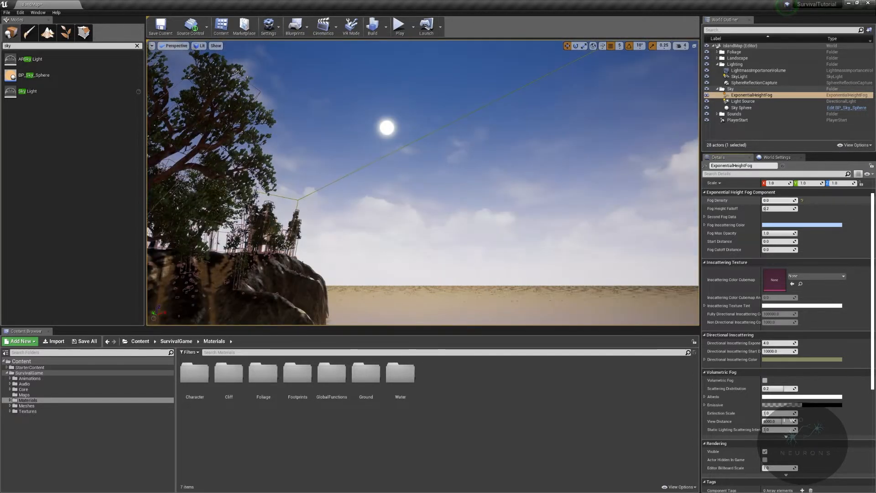
left_click(802, 201)
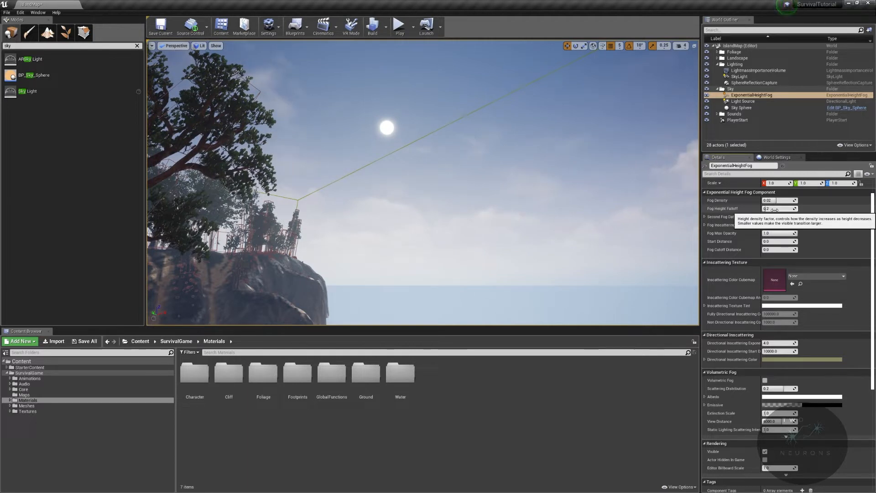
Step: Examine how the default height fog looks across the shoreline, the slopes and the sandy gully
right_click_drag(575, 219, 520, 283)
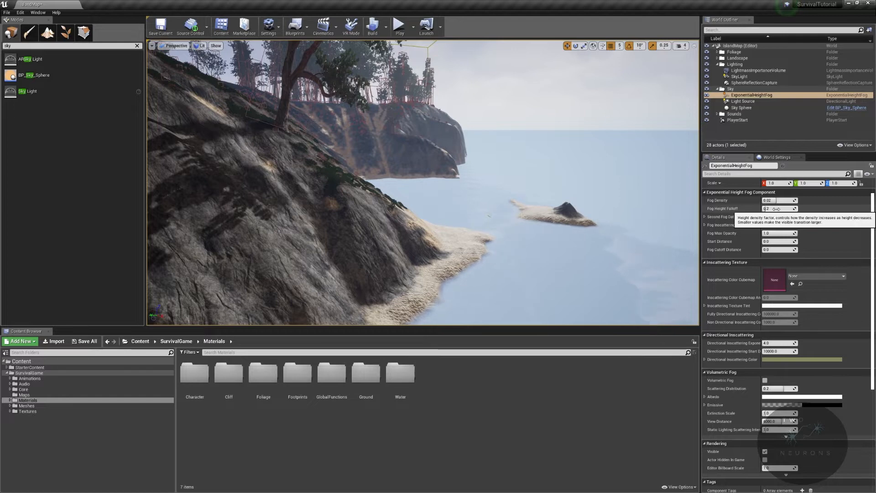
key("w")
right_click_drag(552, 170, 475, 233)
key("s")
key("w")
key("w")
key("w")
right_click_drag(529, 142, 447, 138)
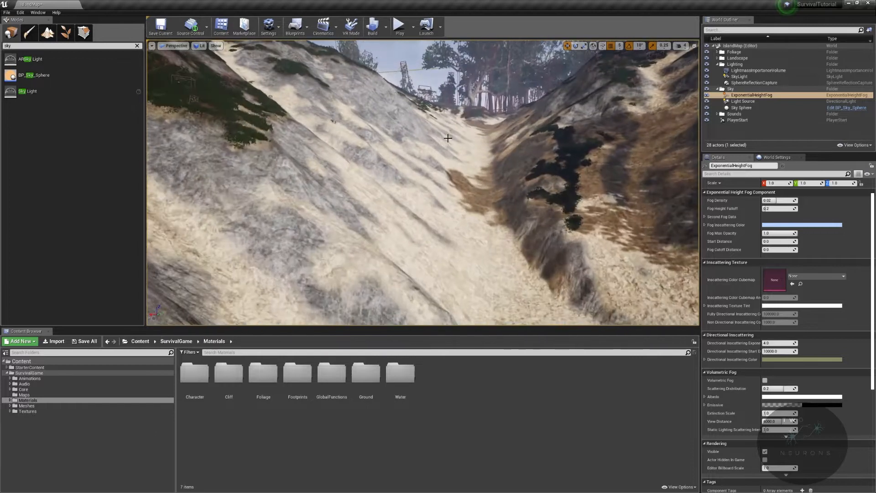
Step: Try a Fog Height Falloff of 2 and inspect its effect on the terrain
left_click(776, 210)
type("2")
key("Return")
right_click_drag(433, 240, 457, 224)
key("w")
Step: Lower the Fog Height Falloff to 0.001 and view the whole island from a distance
left_click_drag(786, 208, 748, 209)
right_click_drag(593, 215, 575, 192)
key("s")
right_click_drag(585, 122, 549, 131)
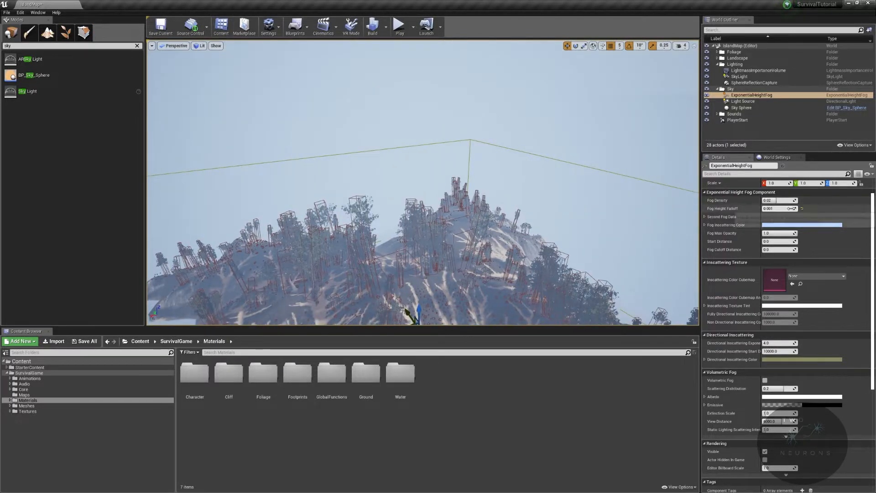
Step: Raise the Fog Height Falloff to about 0.02 and check the island in a full-screen viewport
mouse_move(775, 209)
left_mouse_down()
mouse_move(792, 209)
mouse_move(779, 209)
left_mouse_up()
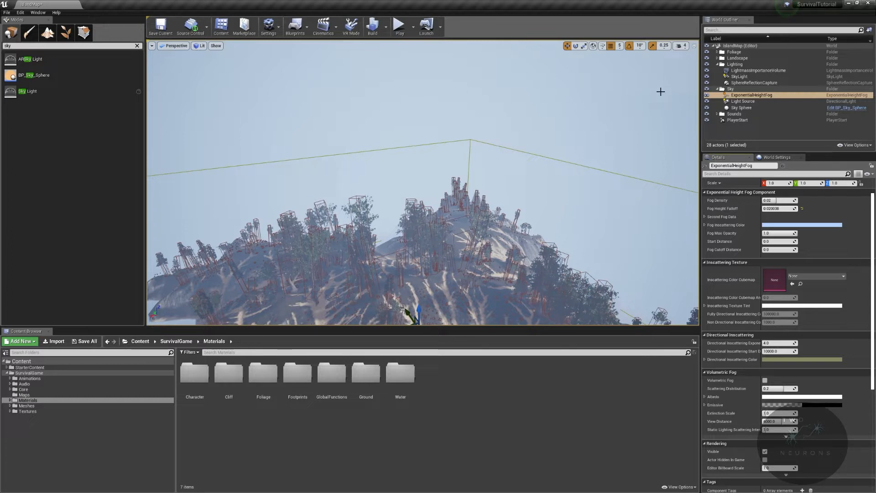
key("F11")
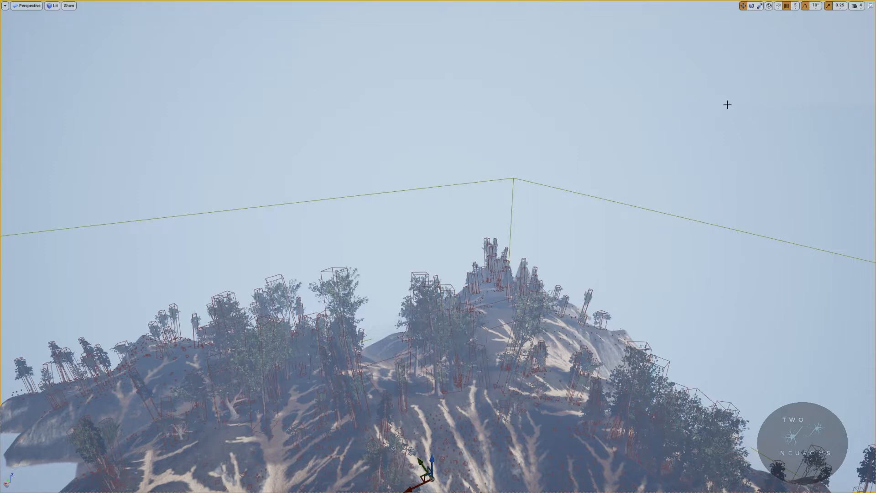
right_click_drag(767, 149, 768, 154)
key("F11")
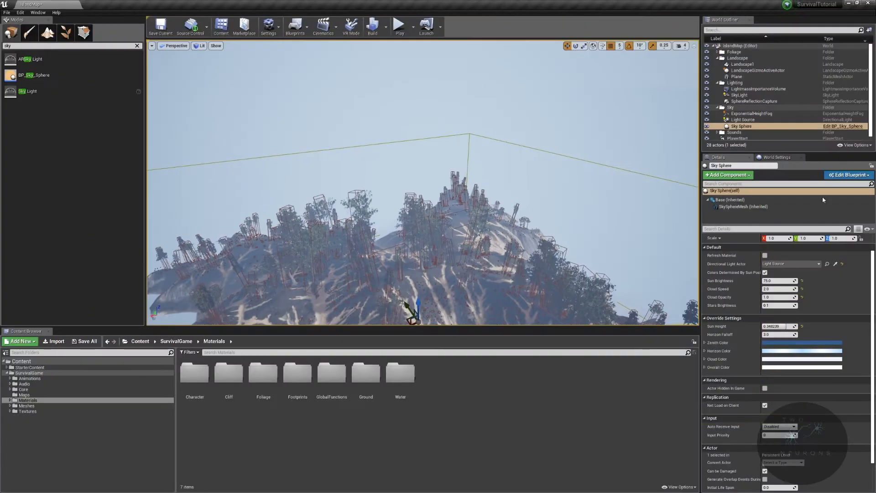
Step: Try a Horizon Falloff of about -0.116 on the Sky Sphere and restore its default
left_click_drag(786, 338, 784, 338)
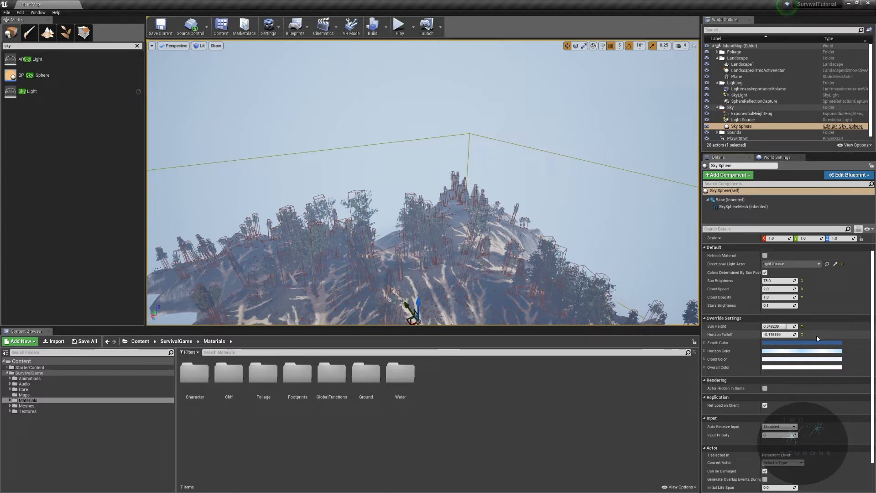
left_click(802, 334)
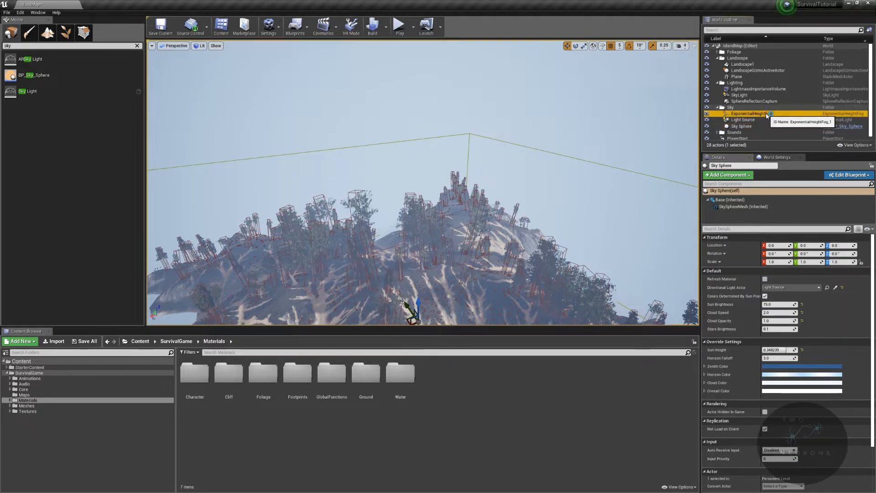
Step: Try a higher Fog Height Falloff on the ExponentialHeightFog actor and reset it to its default
left_click(751, 113)
mouse_move(778, 232)
left_mouse_down()
mouse_move(803, 232)
mouse_move(748, 232)
mouse_move(781, 232)
left_mouse_up()
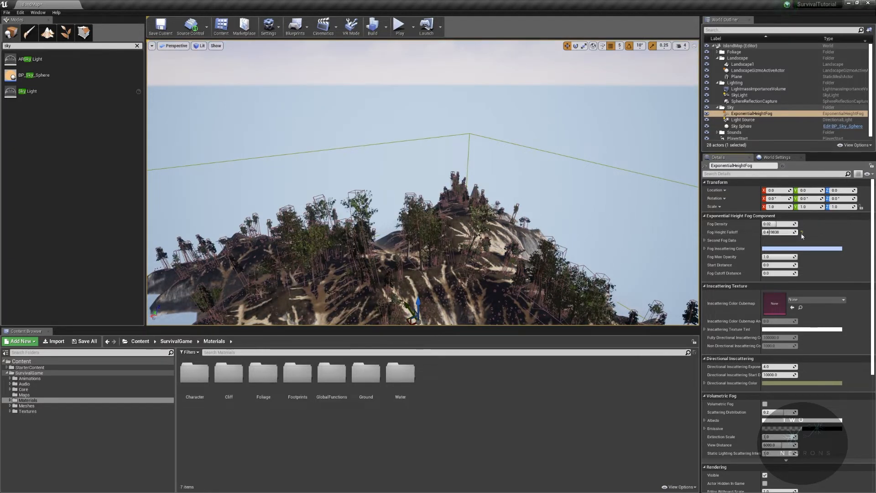
left_click(802, 232)
right_click_drag(532, 192, 499, 239)
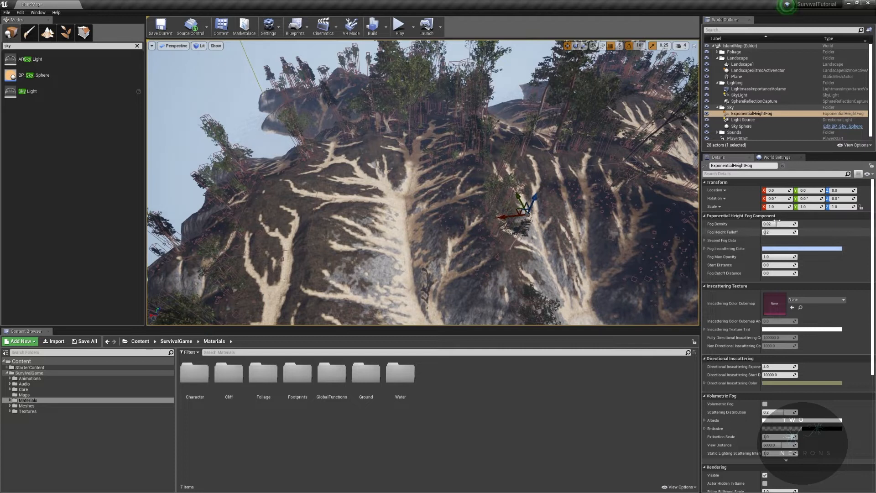
Step: Set the height fog's density to 0.025 and check it among the trees
left_click(760, 224)
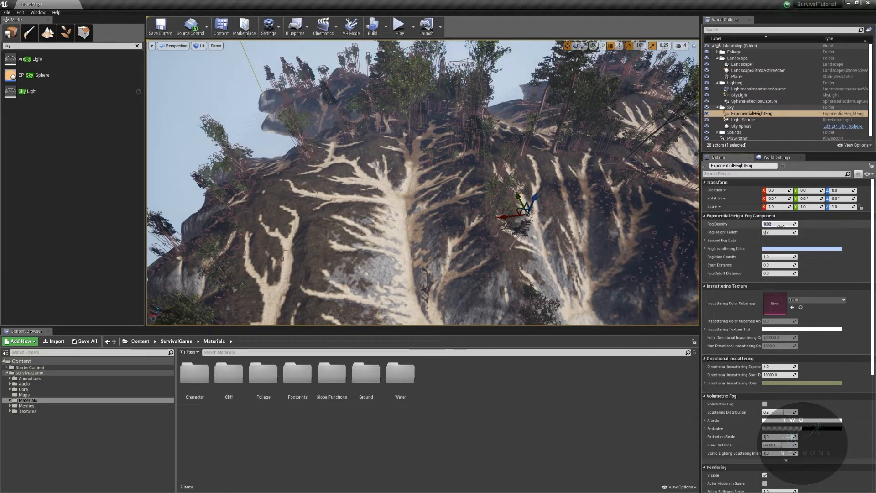
type("0.025")
key("Return")
key("w")
mouse_move(422, 183)
right_mouse_down()
mouse_move(402, 167)
mouse_move(425, 172)
right_mouse_up()
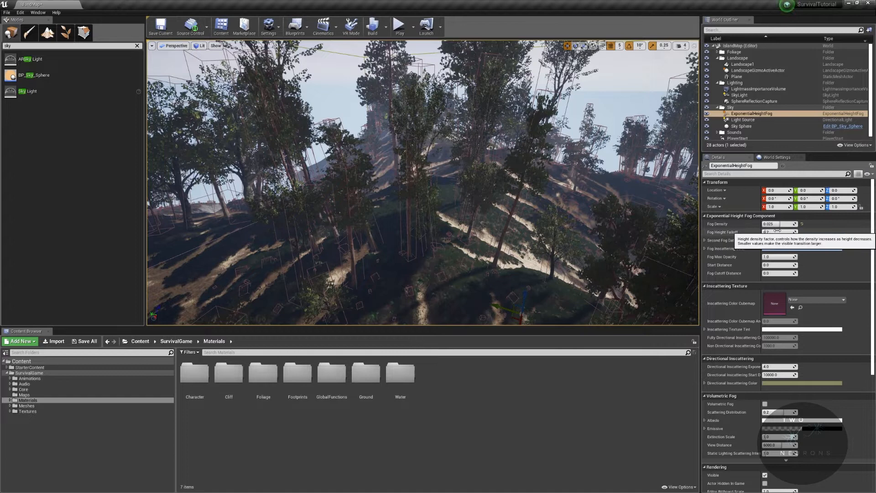
Step: Set the height fog's Fog Height Falloff to 0.1 and check the haze over the bay
left_click(776, 234)
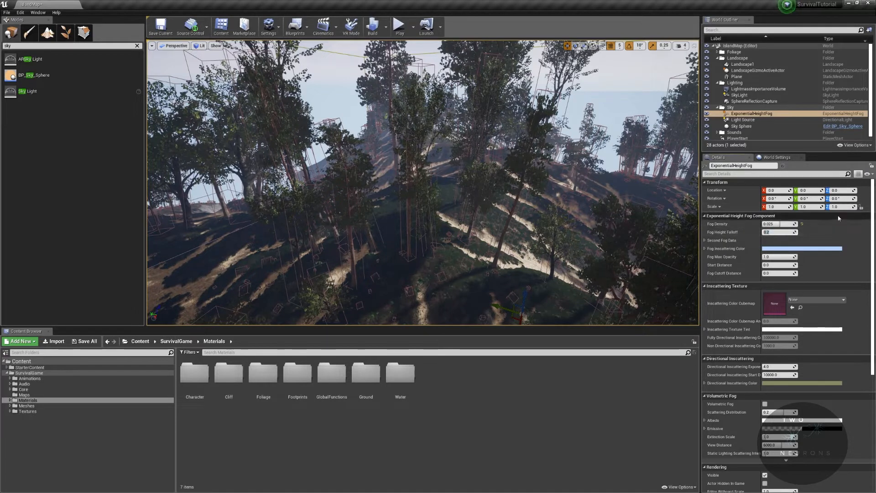
type("0.1")
key("Return")
right_click_drag(594, 191, 657, 182)
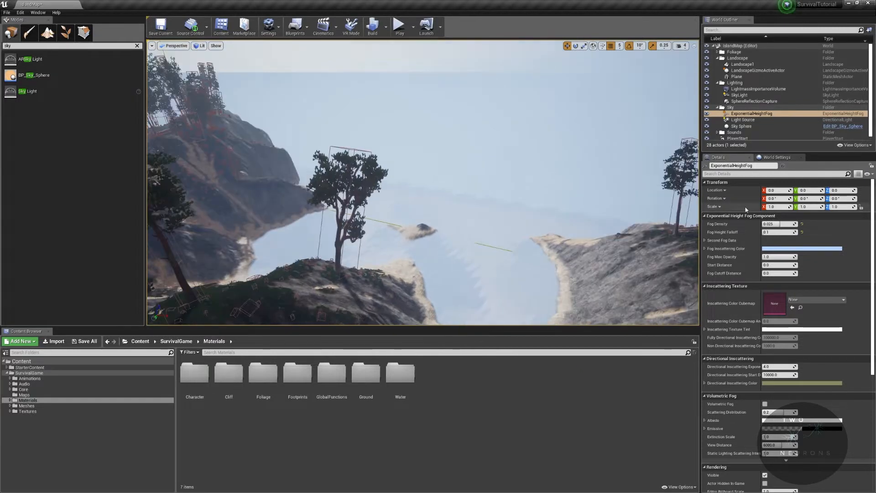
Step: Compare a higher Fog Height Falloff over the bay, return it to 0.1 and review the gully
mouse_move(776, 232)
left_mouse_down()
mouse_move(767, 232)
mouse_move(790, 232)
mouse_move(764, 233)
mouse_move(774, 232)
left_mouse_up()
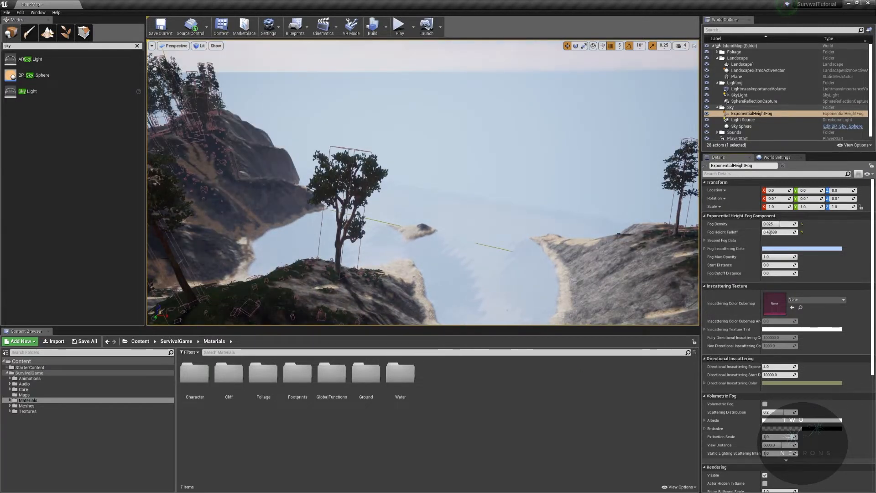
left_click(774, 232)
type(".1")
key("Return")
right_click_drag(522, 186, 693, 171)
right_click_drag(422, 182, 244, 150)
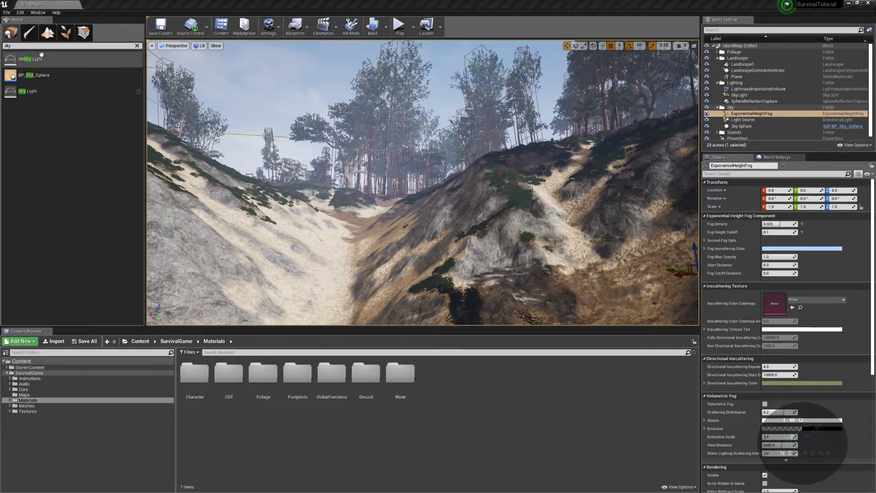
Step: Search the placeable actors for "atmo" and add an Atmospheric Fog actor to the level
key("BackSpace")
key("BackSpace")
key("BackSpace")
type("at")
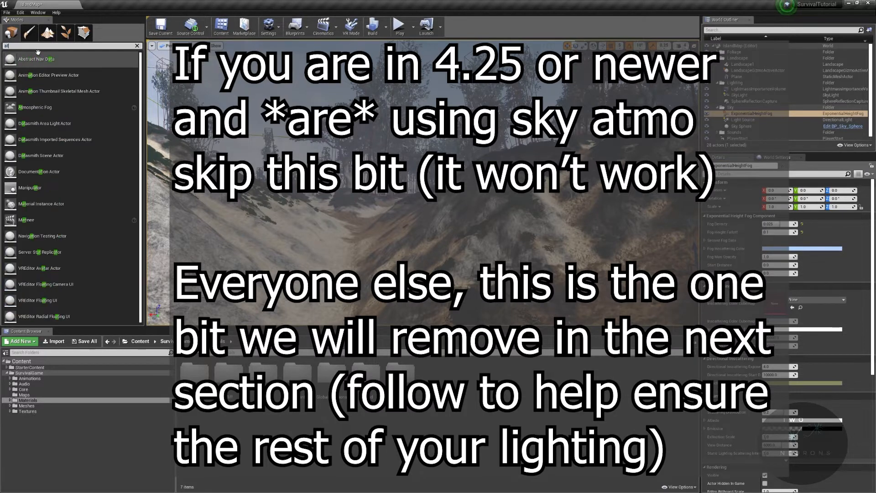
type("mo")
left_click_drag(38, 56, 391, 234)
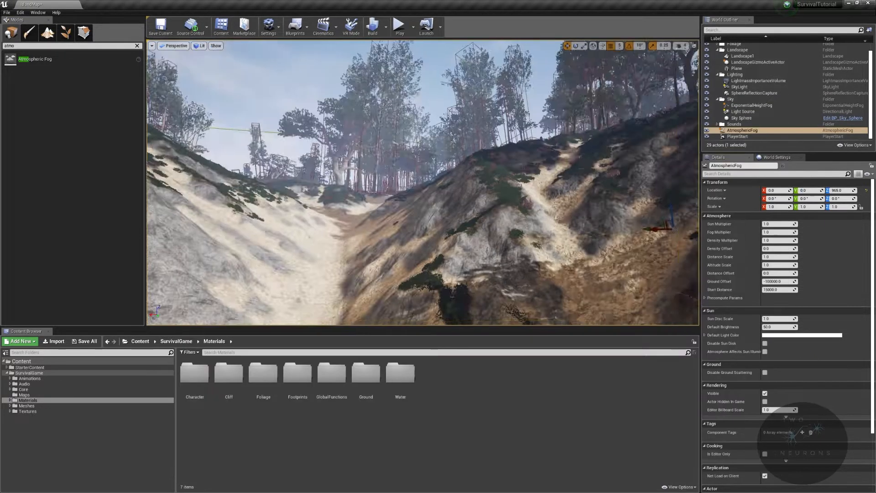
Step: Try an Altitude Scale of 1000 and a higher position for the AtmosphericFog actor, undo the move and reset the scale
right_click_drag(456, 183, 603, 194)
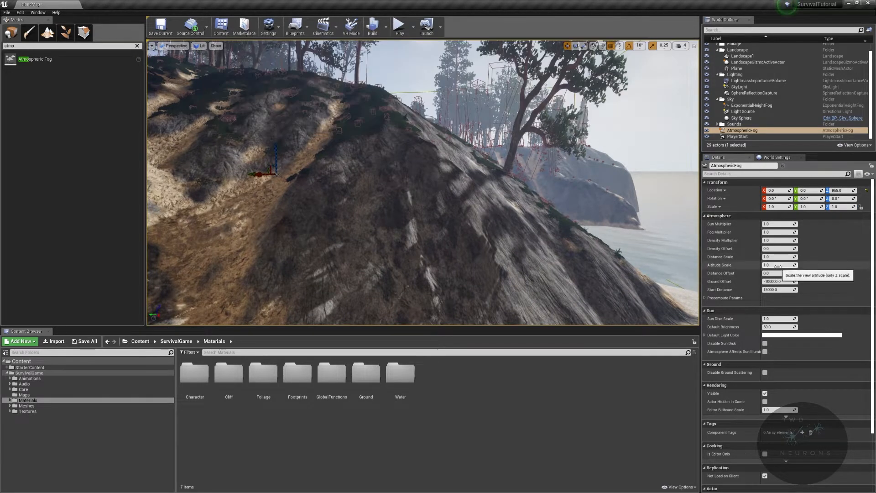
left_click_drag(782, 265, 844, 265)
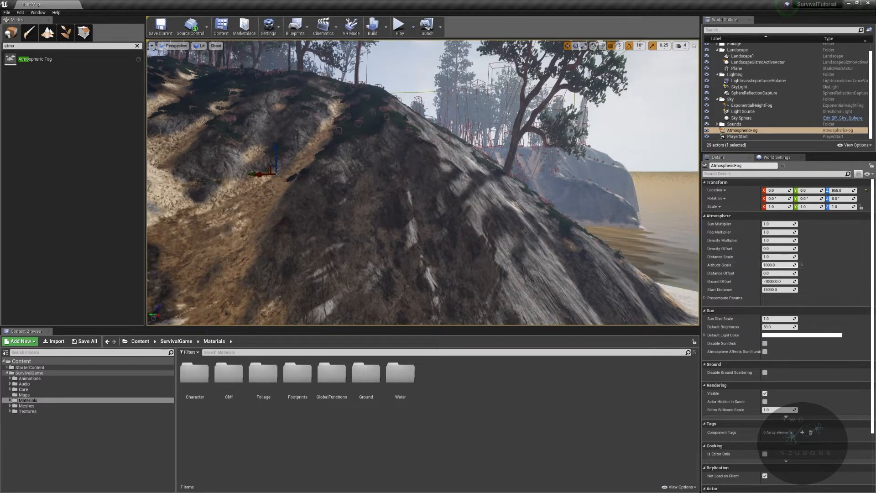
right_click_drag(593, 219, 680, 203)
right_click_drag(489, 196, 292, 228)
mouse_move(423, 182)
right_mouse_down()
mouse_move(612, 182)
mouse_move(575, 191)
mouse_move(438, 182)
right_mouse_up()
left_click_drag(239, 176, 239, 56)
key("ctrl+z")
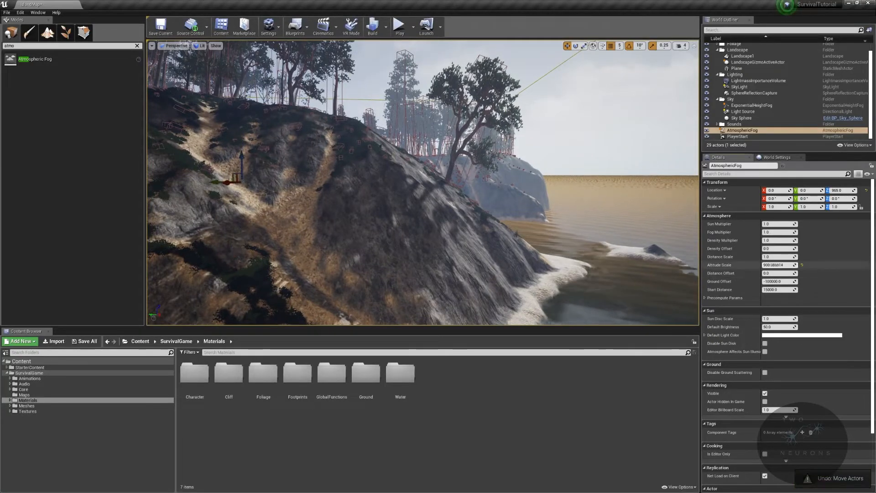
left_click(802, 264)
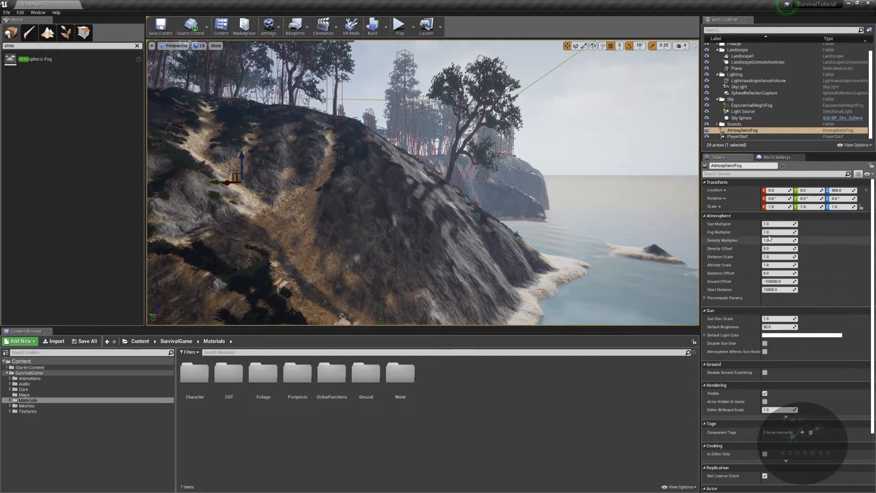
Step: Raise the AtmosphericFog actor's Fog Multiplier to about 17.74
left_click_drag(779, 232, 812, 232)
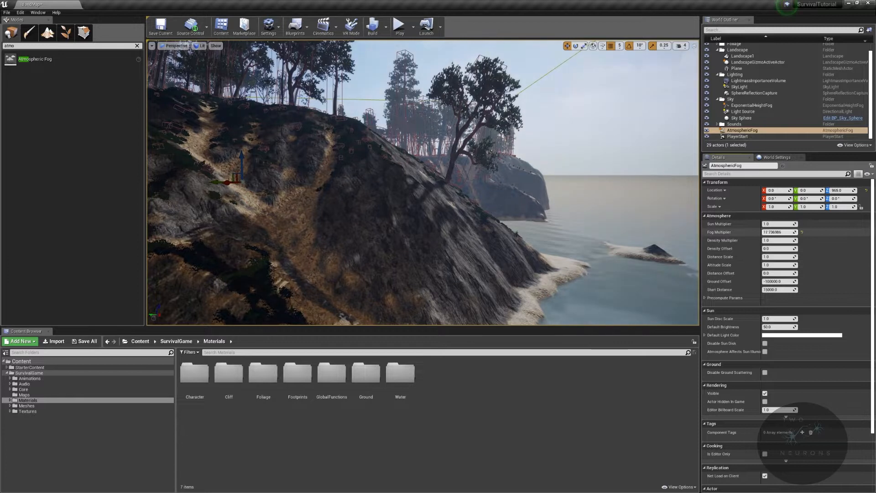
Step: Try moving the AtmosphericFog actor far above the island and inspect the sky and sea from the shore
left_click_drag(241, 158, 241, 27)
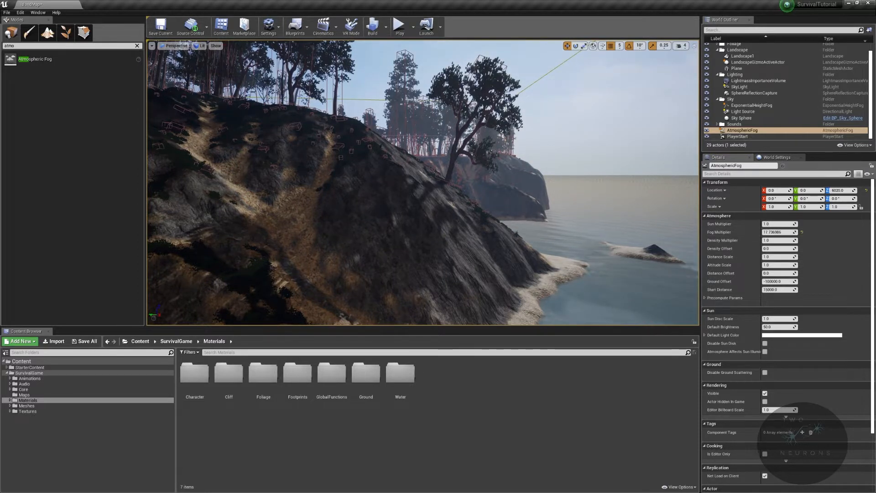
mouse_move(314, 190)
right_mouse_down()
mouse_move(315, 146)
mouse_move(315, 191)
right_mouse_up()
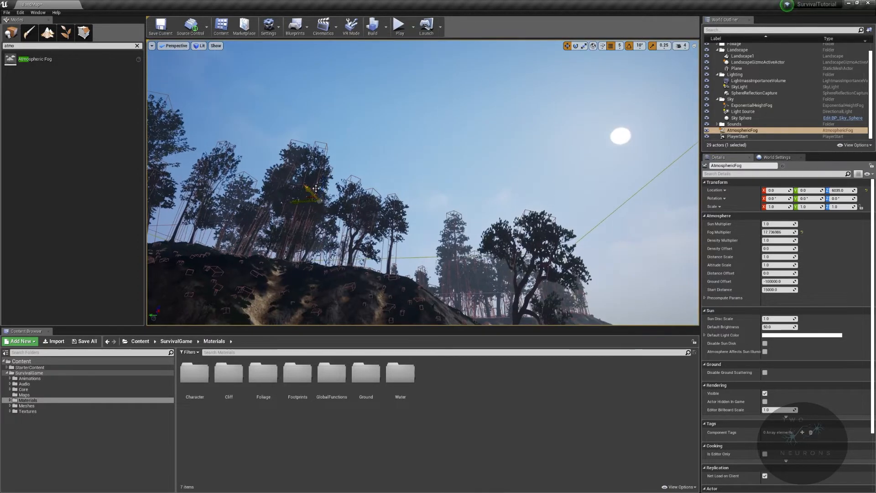
left_click_drag(322, 167, 348, 48)
right_click_drag(348, 48, 421, 68)
mouse_move(317, 104)
right_mouse_down()
mouse_move(311, 68)
mouse_move(317, 104)
right_mouse_up()
left_click_drag(354, 123, 361, 104)
right_click_drag(360, 104, 367, 181)
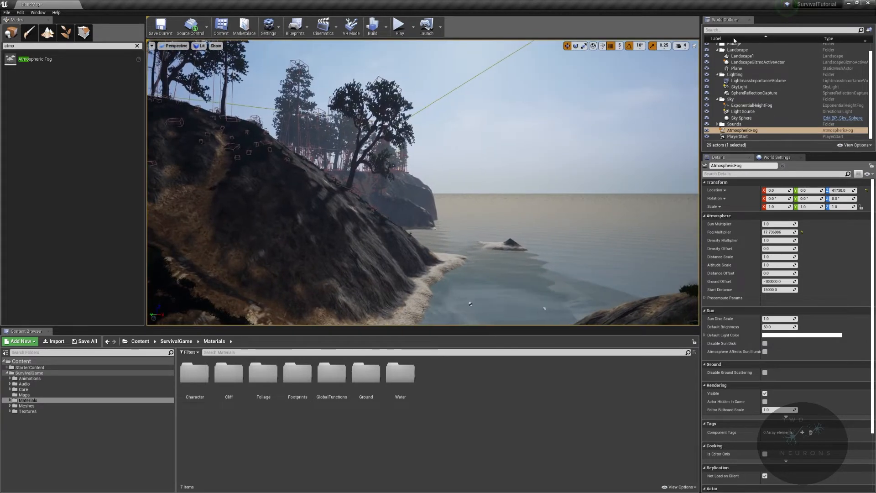
Step: Set the AtmosphericFog actor's Z location to 600
left_click(840, 189)
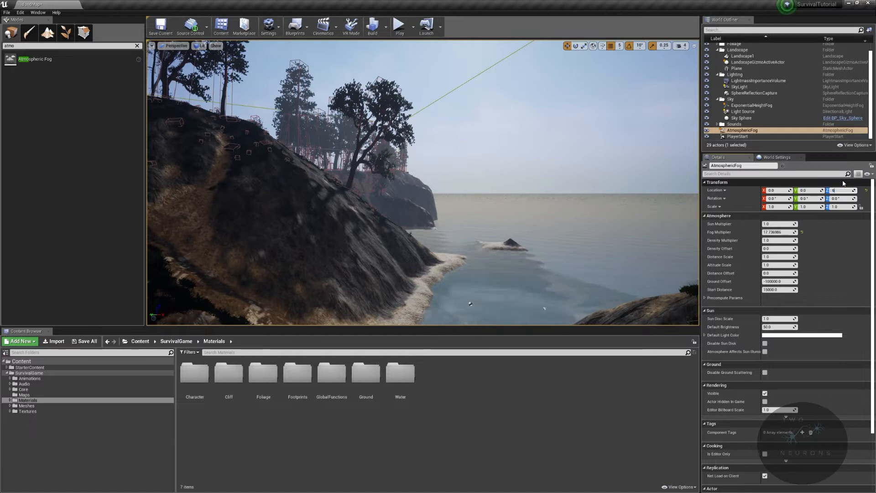
key("Return")
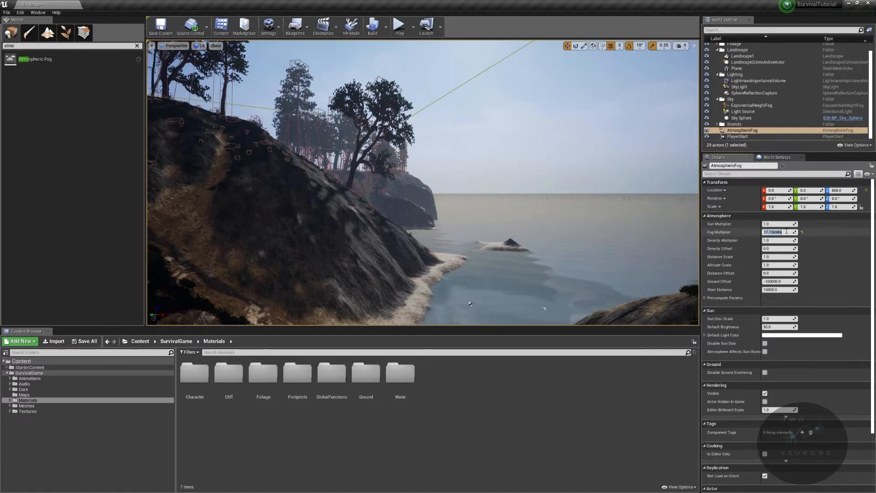
Step: Reset the AtmosphericFog actor's Fog Multiplier to its default of 1.0
left_click(801, 232)
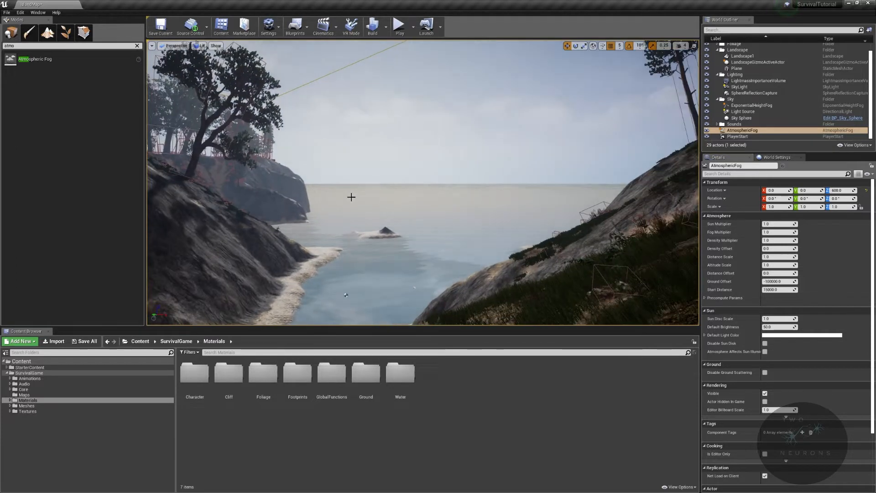
right_click_drag(596, 212, 555, 216)
key("w")
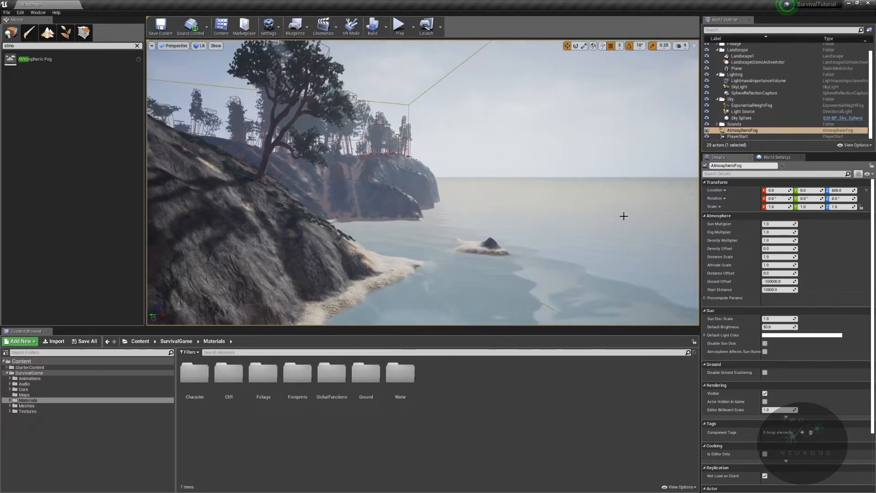
Step: Try an Altitude Scale of 100 on the AtmosphericFog actor and inspect the water from the shore
left_click(776, 265)
mouse_move(538, 215)
right_mouse_down()
mouse_move(511, 283)
mouse_move(516, 241)
mouse_move(549, 204)
right_mouse_up()
key("s")
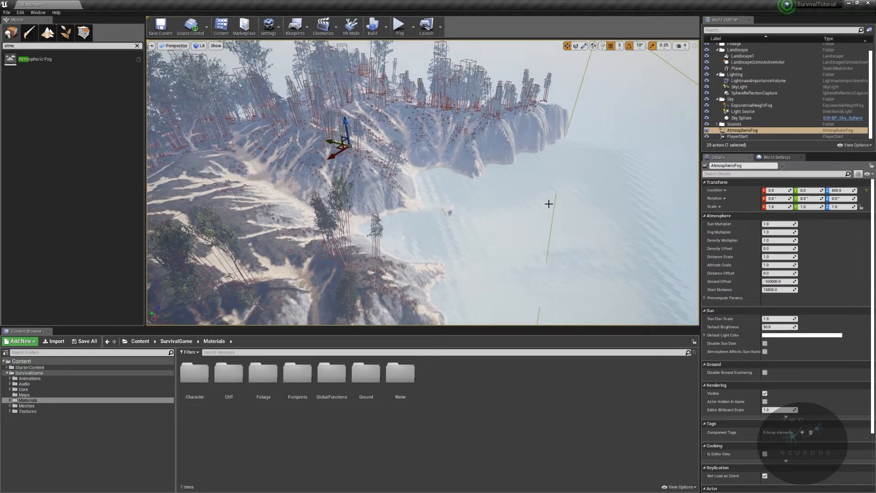
left_click(776, 265)
type("100")
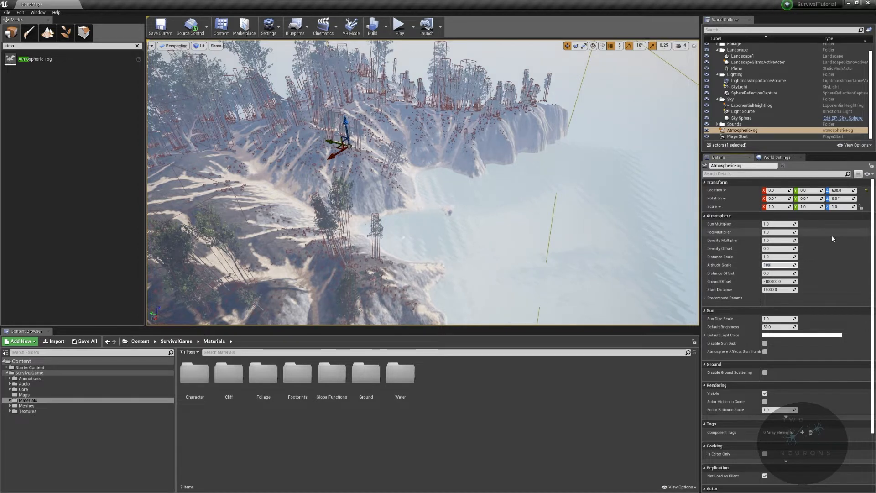
key("Return")
right_click_drag(504, 236, 474, 250)
key("w")
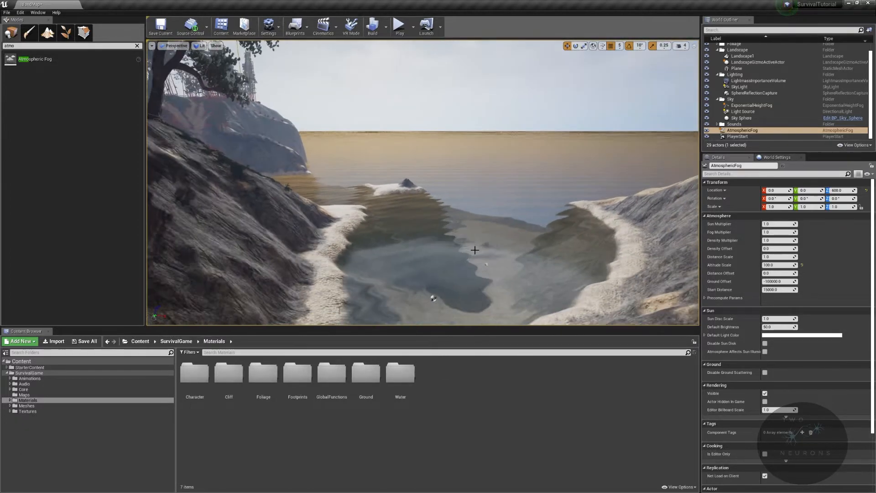
Step: Set the AtmosphericFog actor's Altitude Scale to 50 and file the actor in the Sky folder
left_click(784, 265)
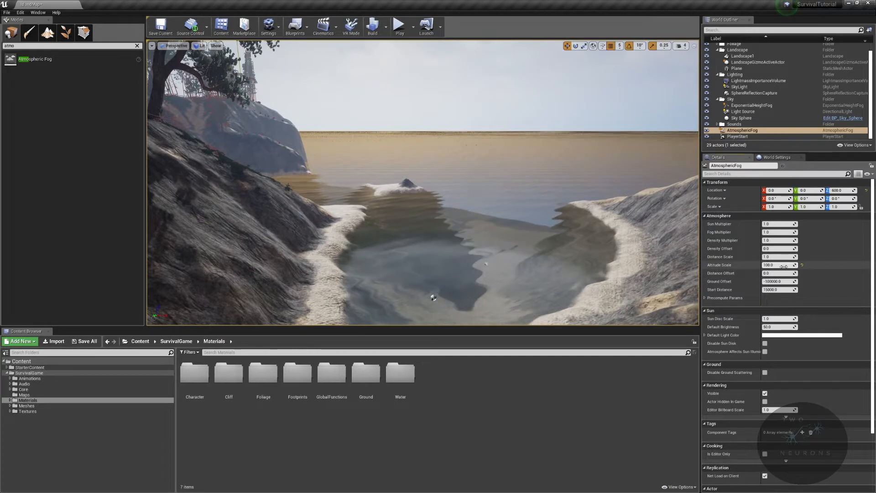
type("50")
key("Return")
right_click_drag(548, 219, 577, 205)
right_click_drag(427, 192, 427, 170)
key("s")
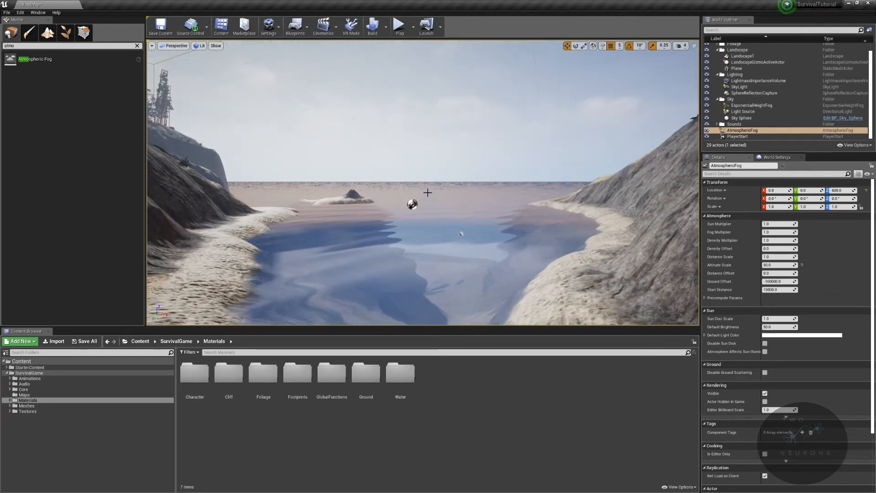
right_click_drag(493, 208, 489, 220)
key("a")
key("d")
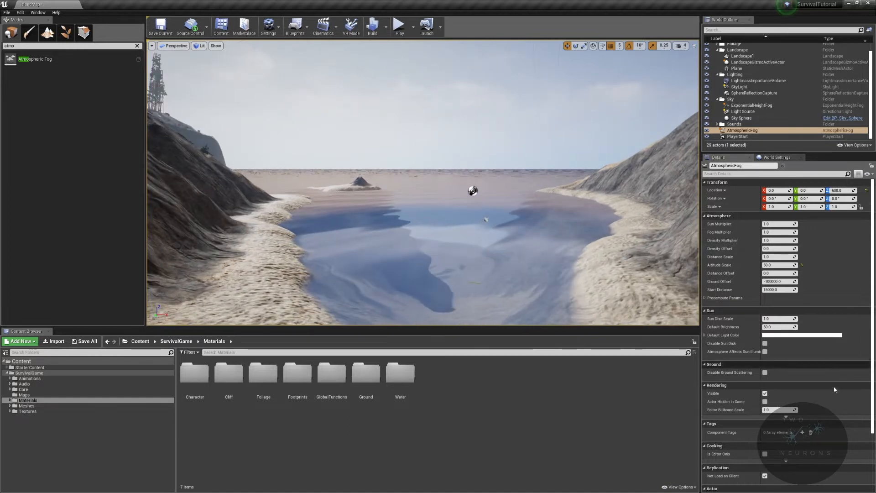
right_click_drag(484, 192, 452, 178)
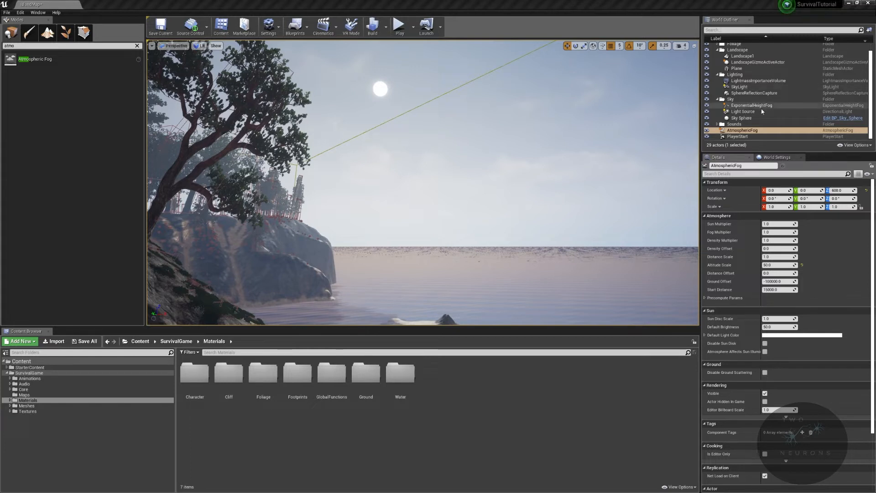
left_click_drag(751, 131, 731, 102)
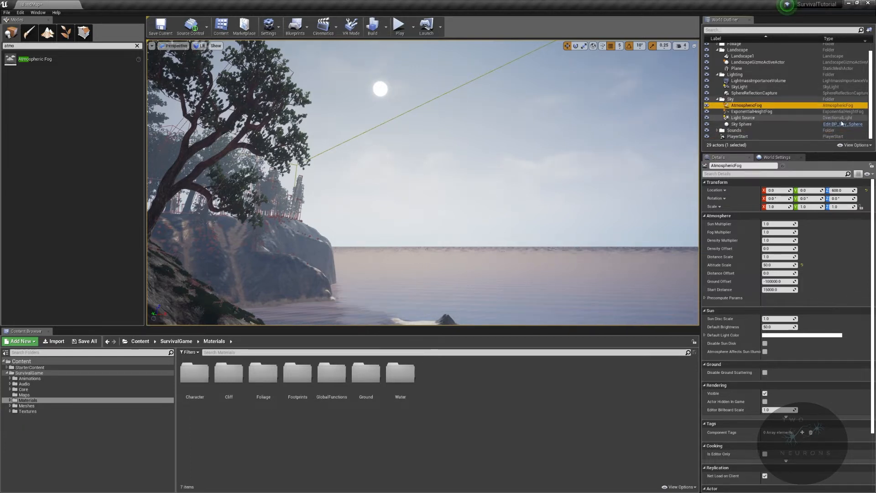
Step: Set the Light Source's intensity to 10 lux and inspect the cliffs and sea along the coast
left_click(784, 118)
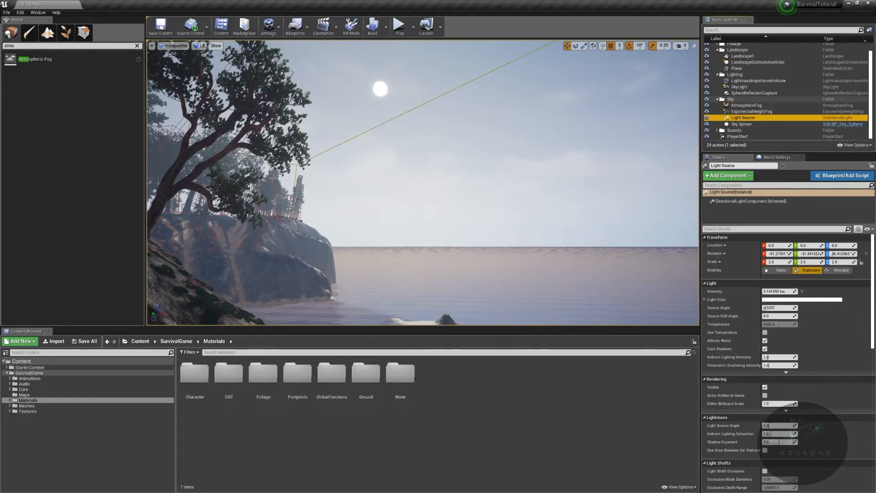
right_click_drag(520, 188, 503, 177)
key("s")
left_click(794, 291)
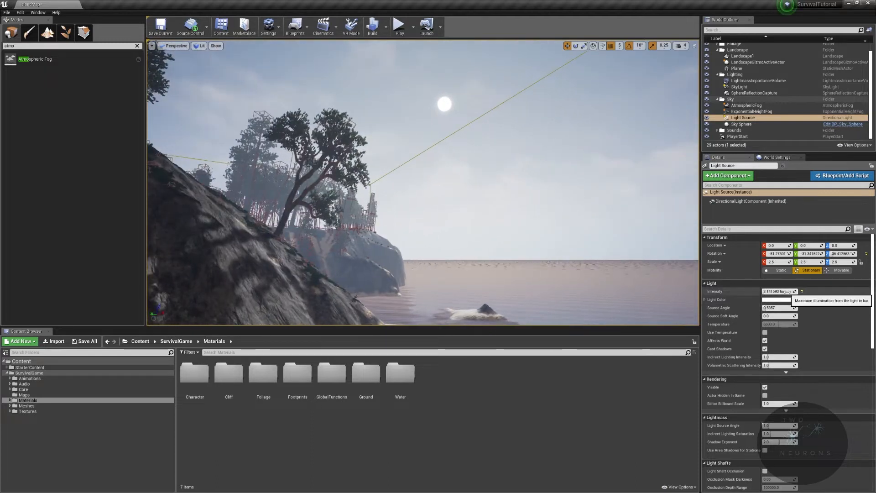
type("10")
key("Return")
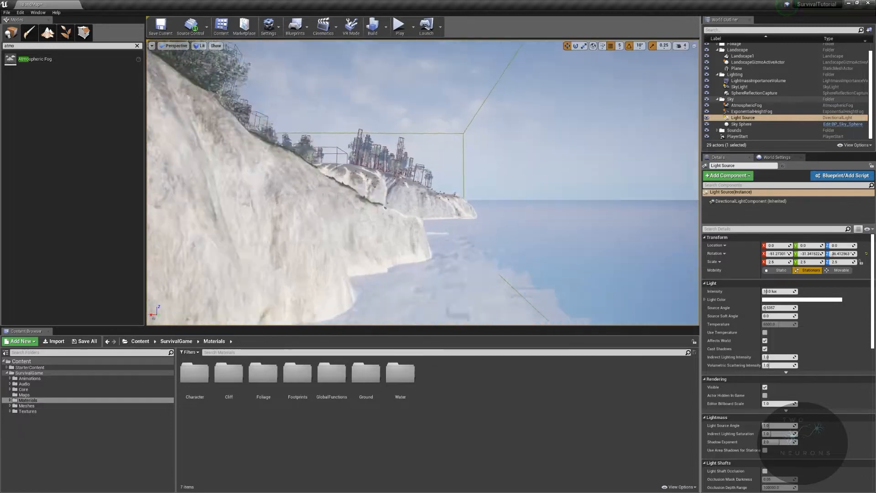
right_click_drag(423, 183, 451, 179)
key("w")
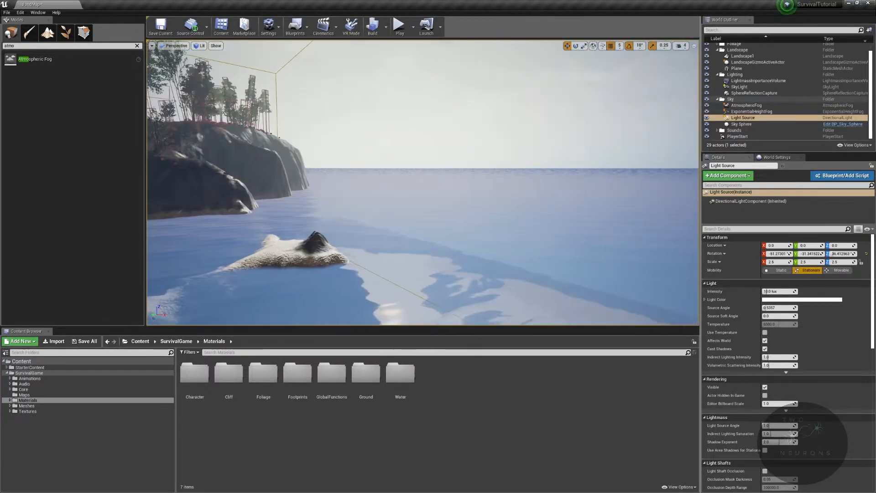
right_click_drag(423, 183, 598, 178)
right_click_drag(449, 113, 638, 105)
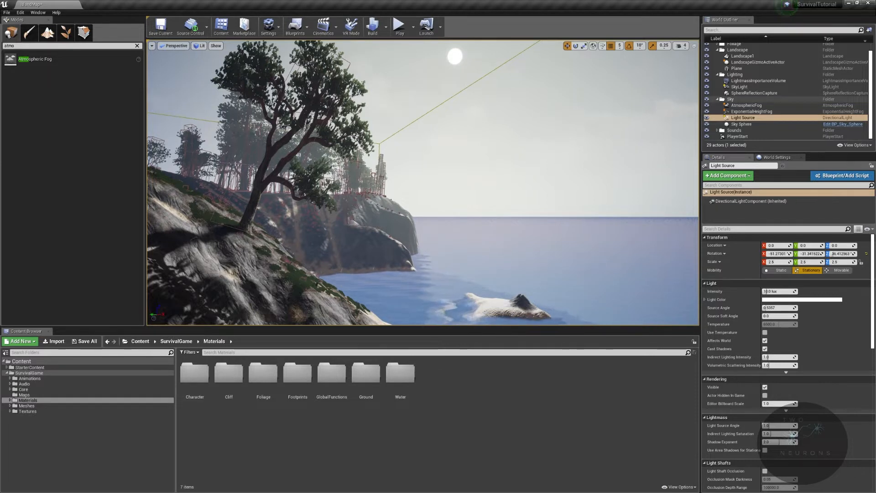
Step: Review the Light Source's settings, including the advanced light options, down to the light shafts and shadow maps
scroll(815, 405, "down", 4)
scroll(816, 405, "down", 2)
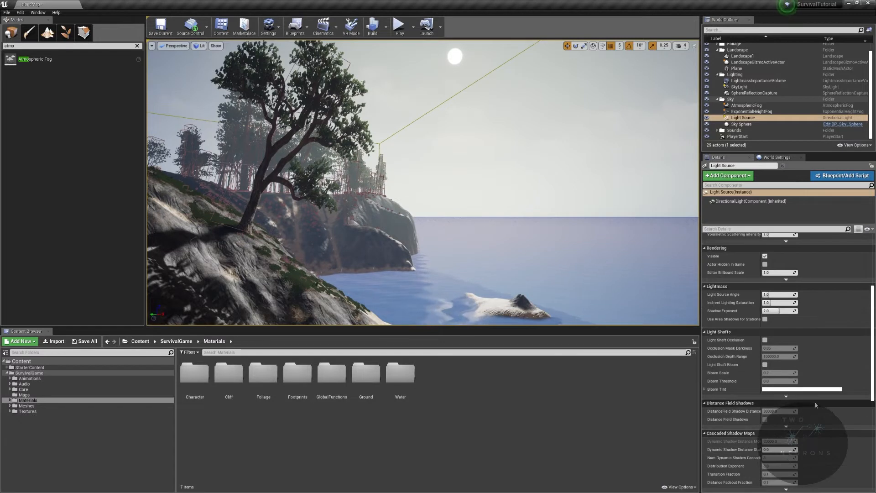
scroll(803, 379, "up", 5)
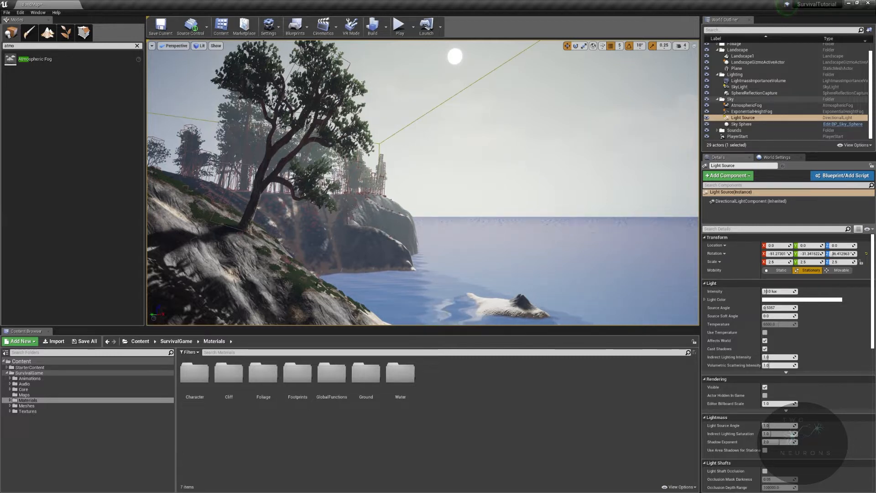
left_click(786, 372)
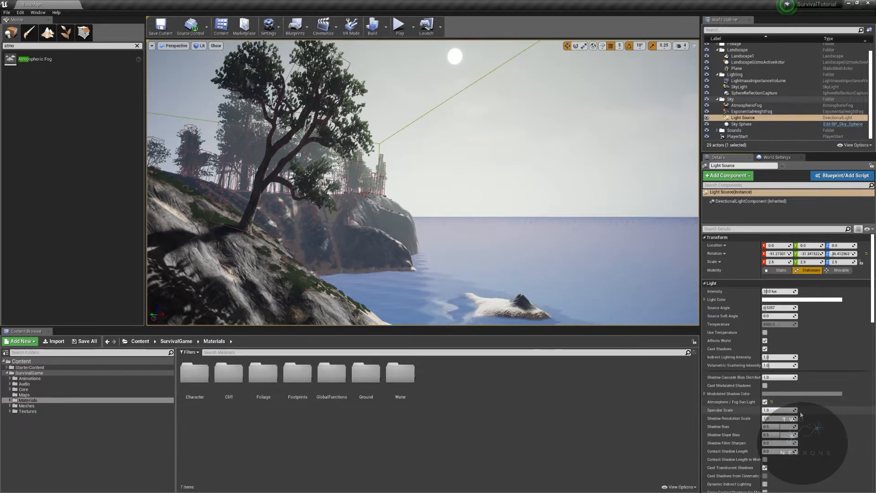
scroll(780, 379, "down", 2)
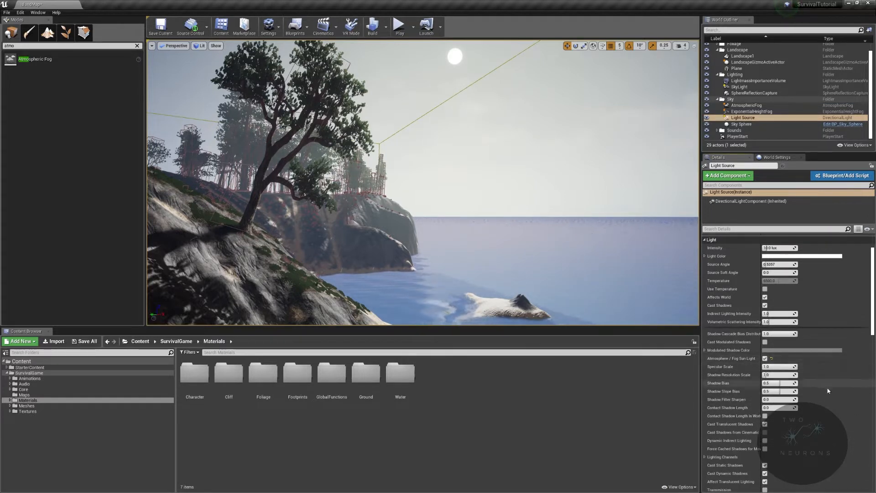
scroll(857, 422, "down", 4)
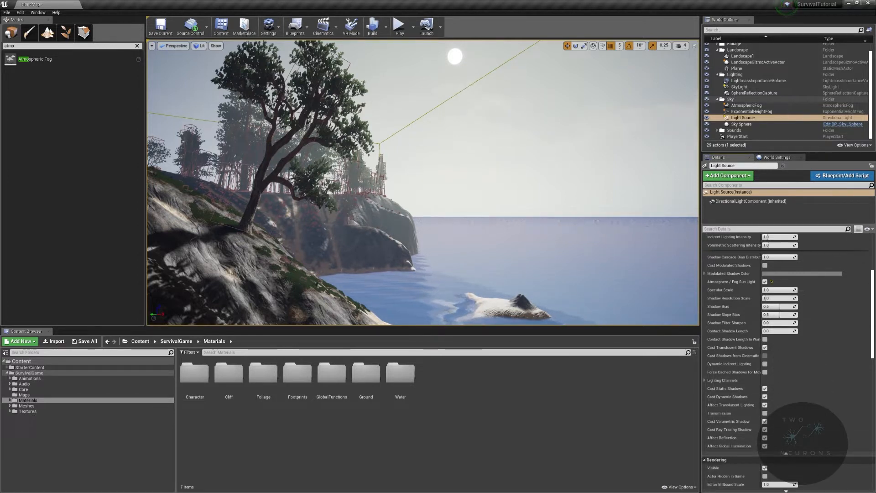
scroll(751, 429, "down", 6)
scroll(751, 429, "down", 3)
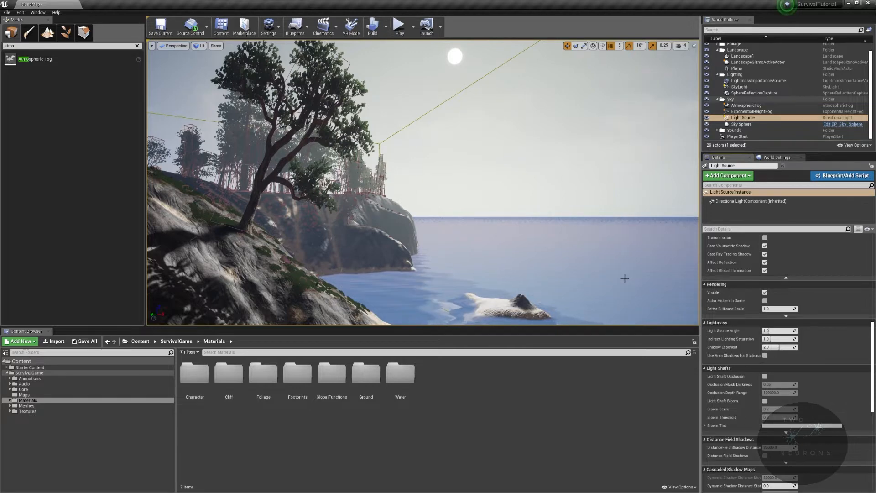
Step: From inside the forest, try the Light Source's Light Shaft Occlusion and Light Shaft Bloom, turning each off again
right_click_drag(608, 265, 486, 243)
key("w")
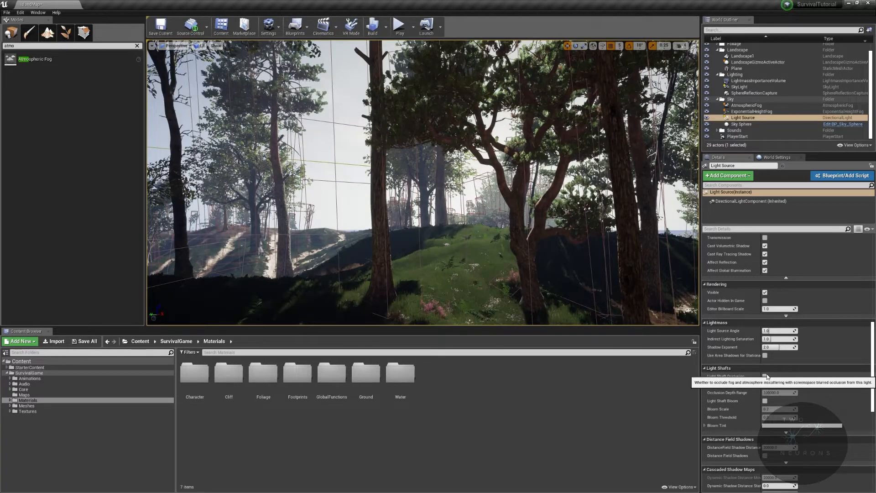
left_click(765, 377)
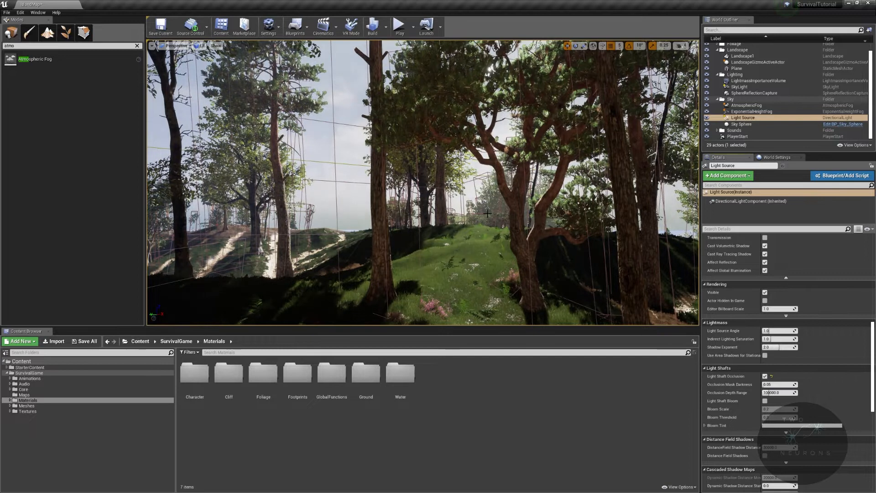
left_click(765, 377)
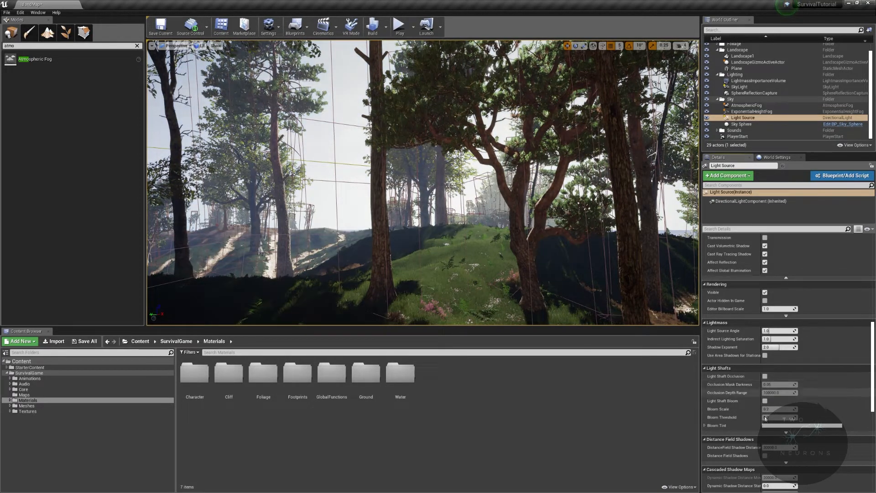
left_click(766, 401)
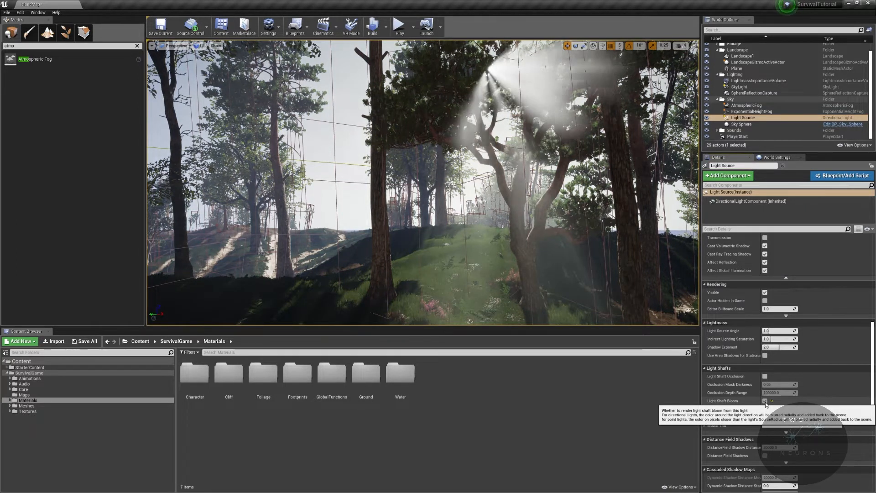
left_click(765, 401)
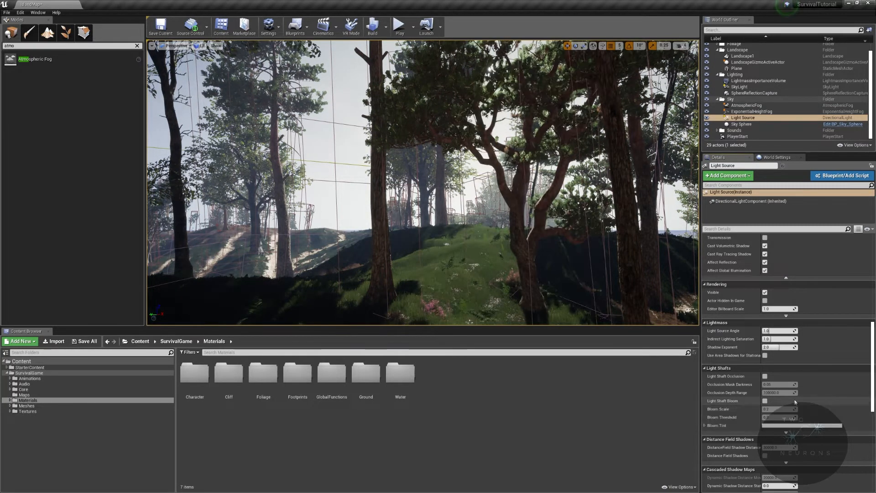
Step: Enable Light Shaft Occlusion on the Light Source and try an Occlusion Mask Darkness of 0
left_click(766, 377)
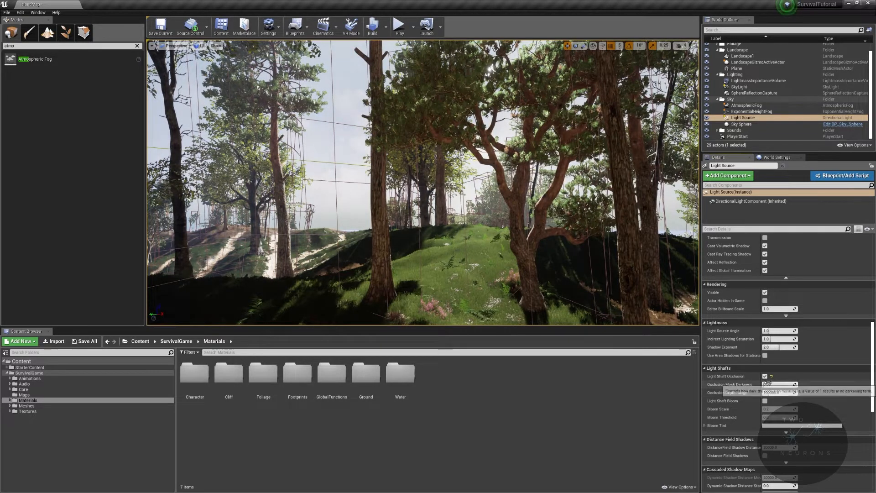
mouse_move(774, 383)
left_mouse_down()
mouse_move(800, 383)
mouse_move(776, 383)
left_mouse_up()
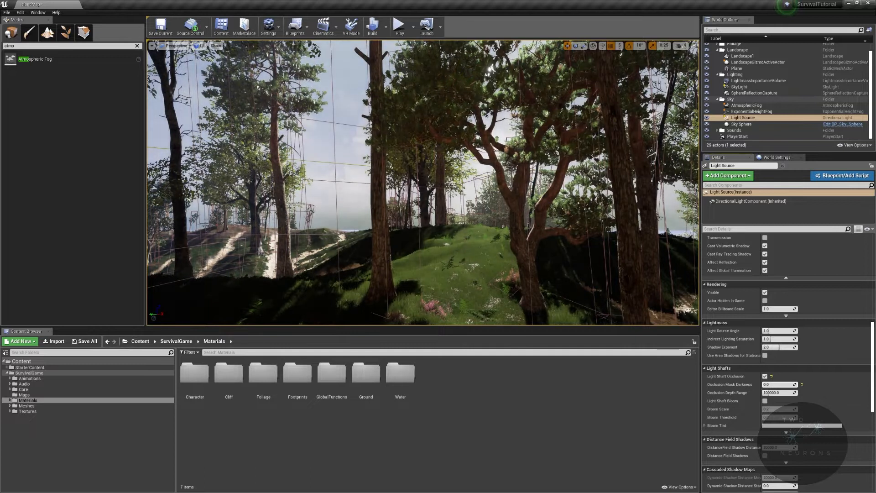
mouse_move(776, 383)
left_mouse_down()
mouse_move(798, 383)
mouse_move(775, 383)
left_mouse_up()
left_click_drag(776, 383, 797, 384)
Step: Try Occlusion Mask Darkness values of 0.5, 0.25 and 1 on the Light Source and compare the forest light
left_click(797, 384)
type("0.5")
key("Return")
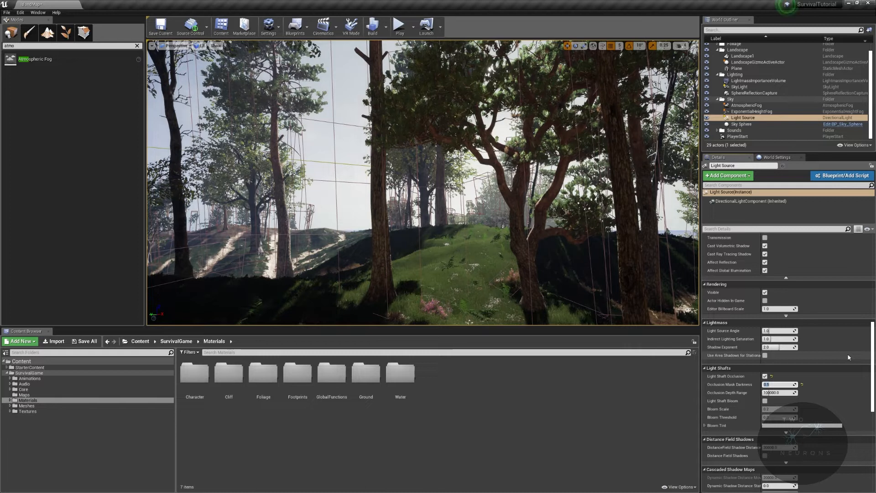
type(".25")
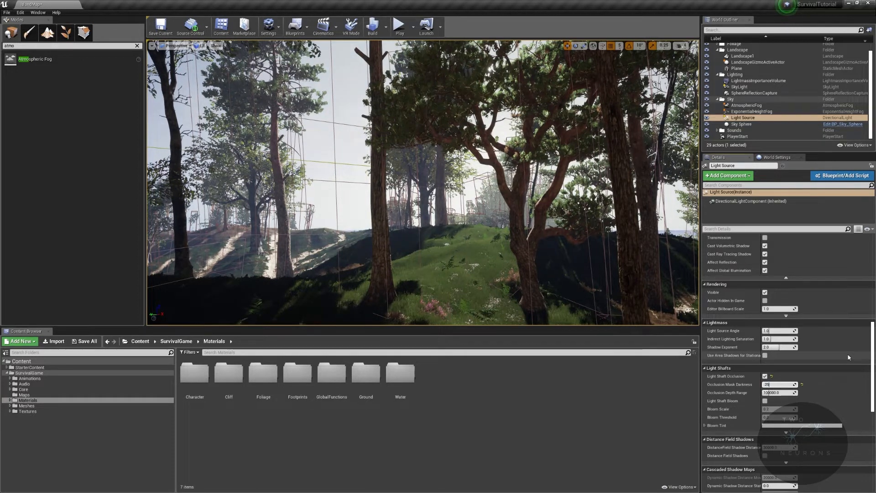
key("Return")
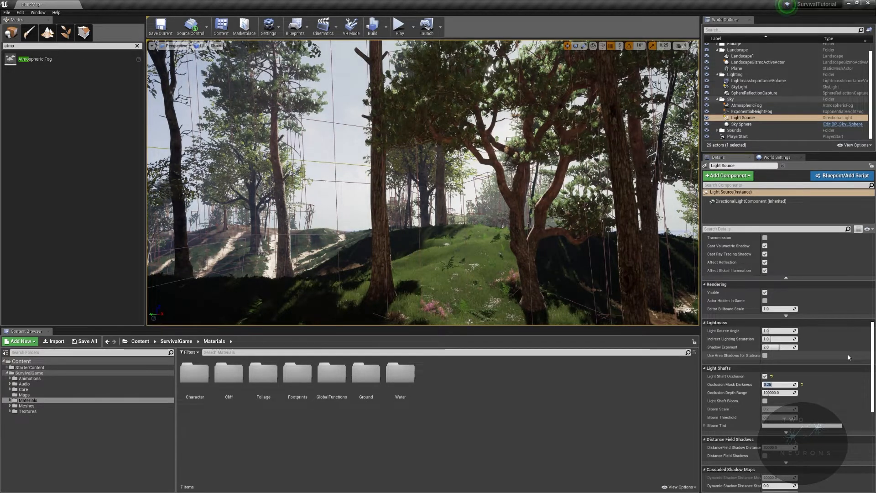
type("1")
key("Return")
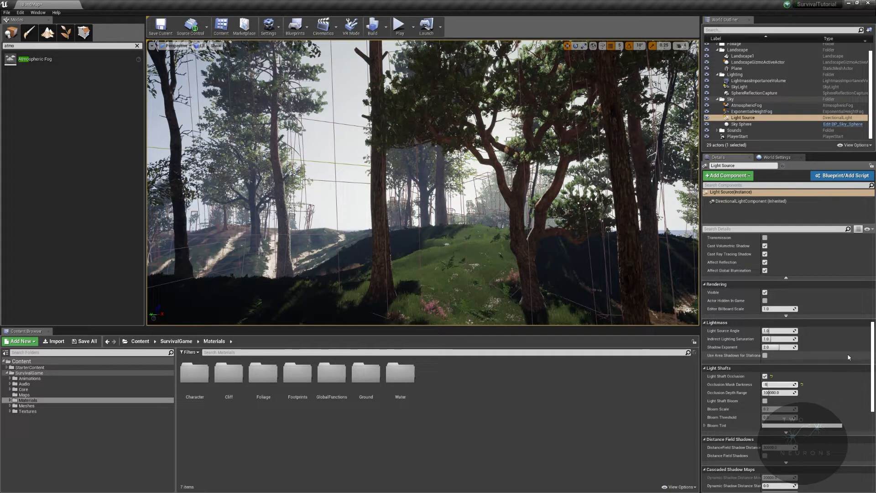
type("25")
key("Return")
Step: Set the Light Source's Occlusion Mask Darkness to 0.1 after trying 0.05
key("BackSpace")
type("0.05")
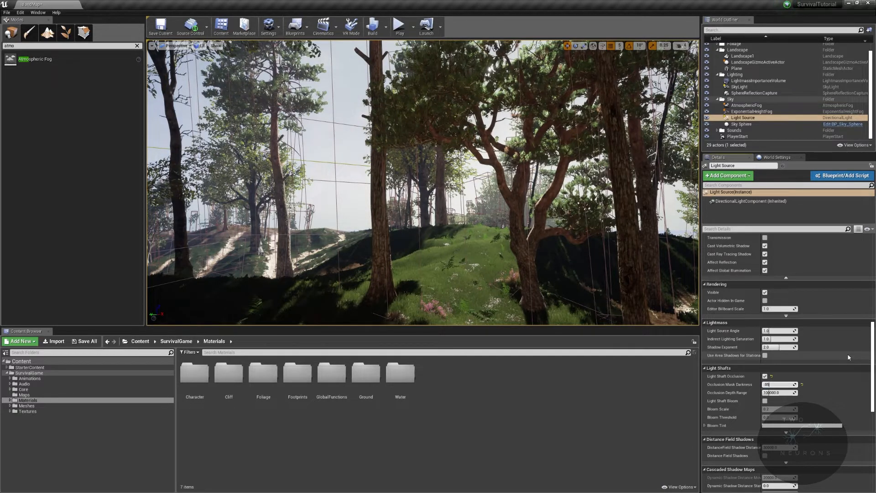
key("Return")
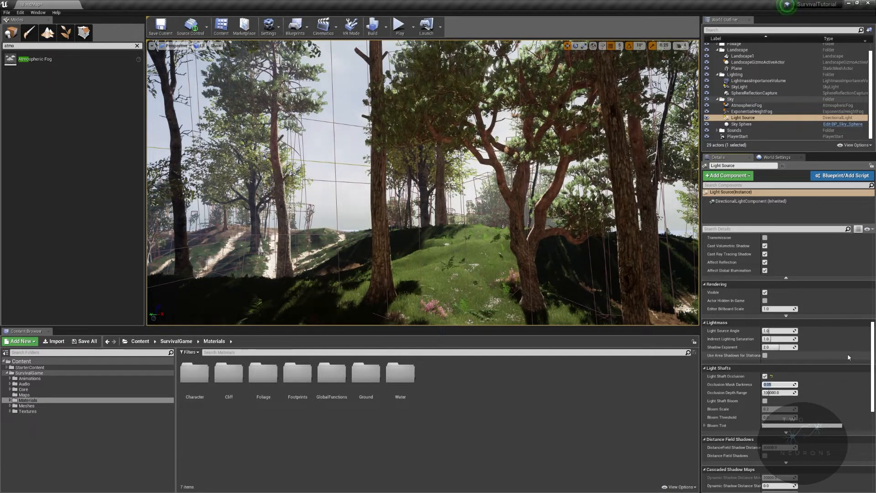
type("0.1")
key("Return")
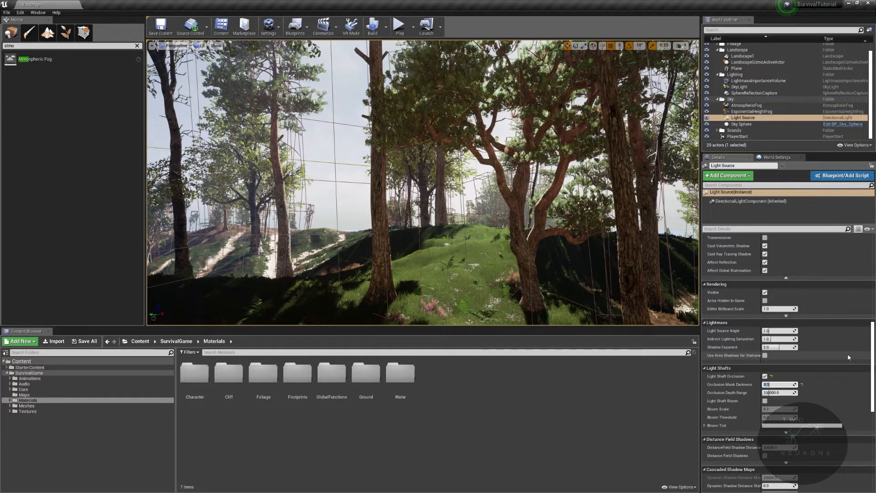
Step: Enable Light Shaft Bloom on the Light Source and view the sun through the forest canopy
right_click_drag(576, 232, 458, 221)
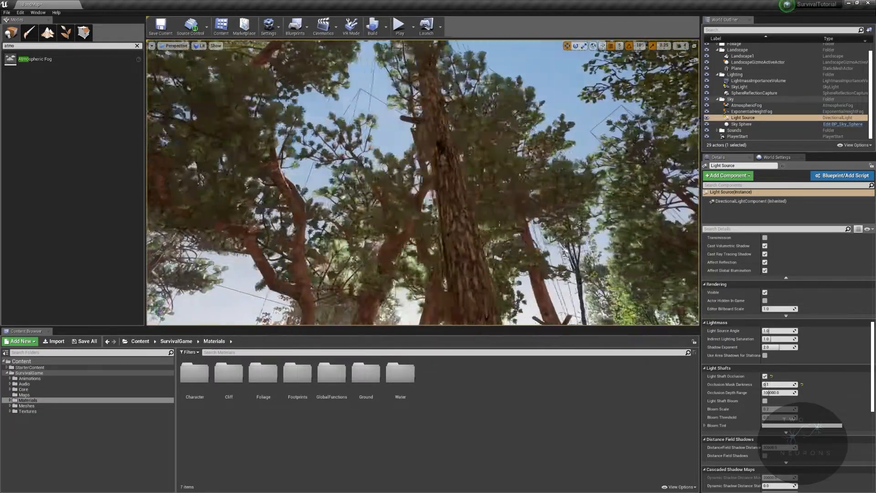
right_click_drag(423, 183, 365, 144)
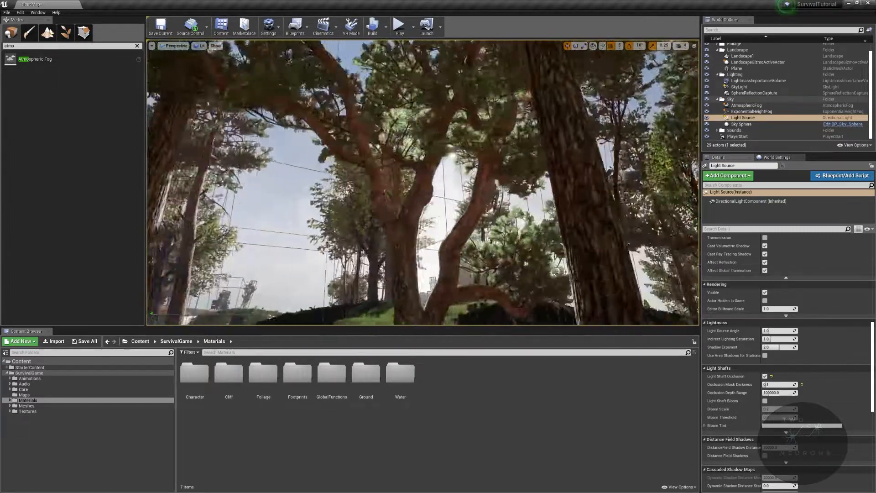
key("a")
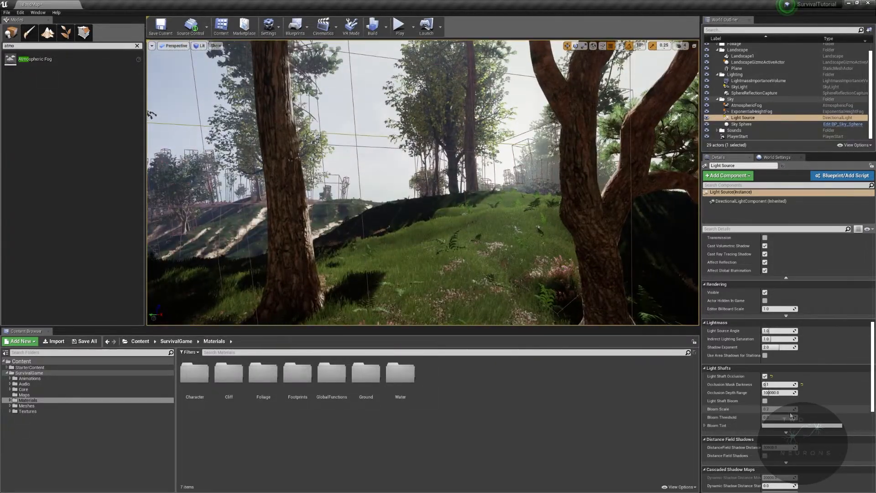
left_click(765, 401)
key("s")
right_click_drag(571, 238, 571, 230)
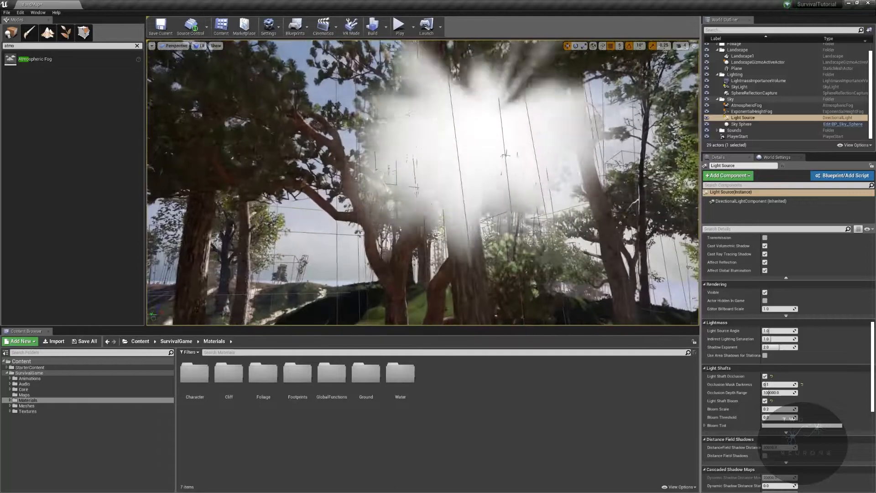
right_click_drag(571, 230, 529, 256)
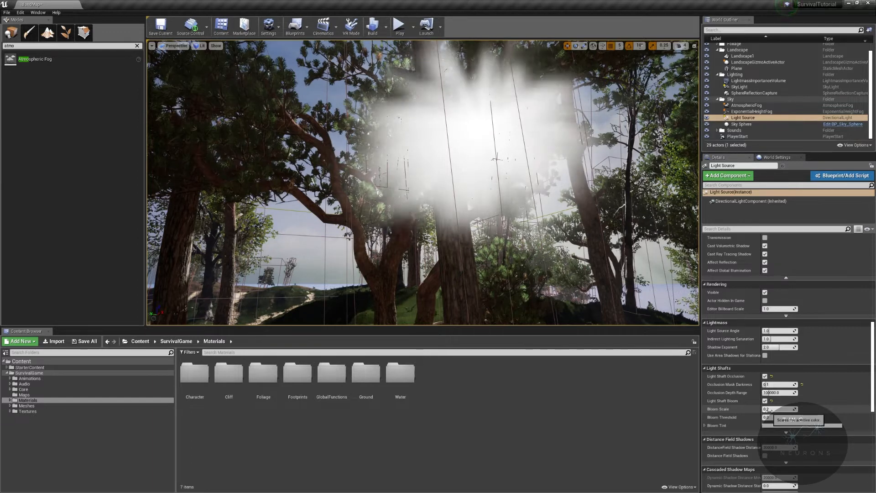
Step: Try Bloom Scale values of 10 and 0 on the Light Source, and compare Light Shaft Occlusion off and on
left_click_drag(768, 410, 802, 409)
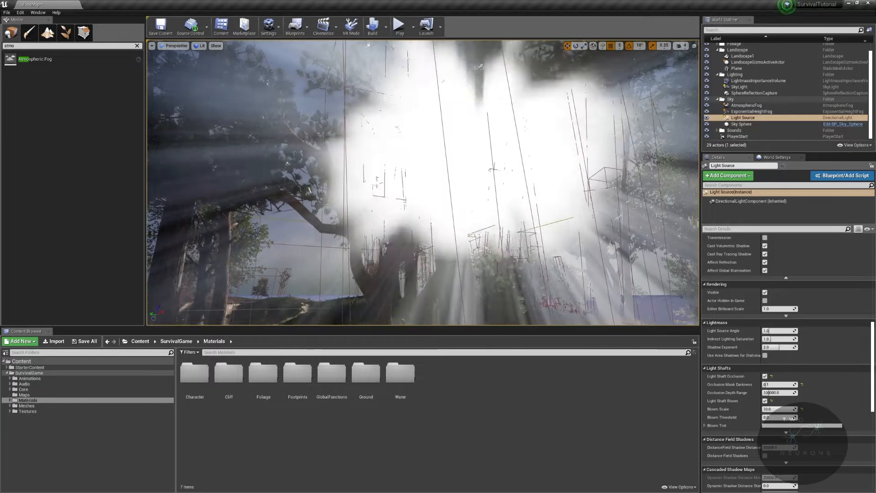
right_click_drag(423, 182, 477, 189)
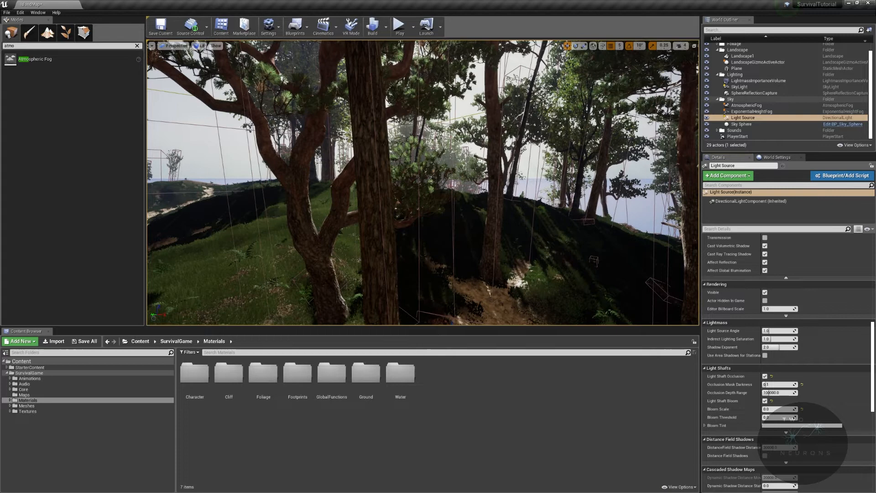
right_click_drag(422, 191, 463, 150)
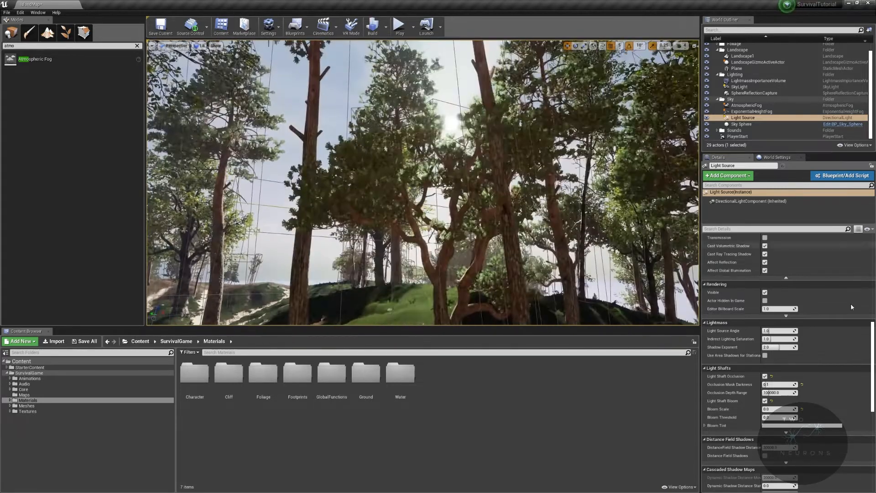
left_click(765, 376)
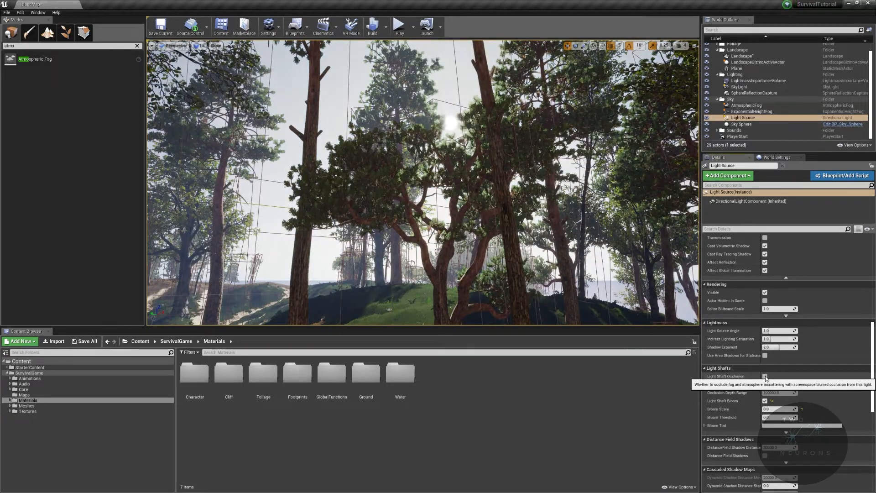
left_click(765, 376)
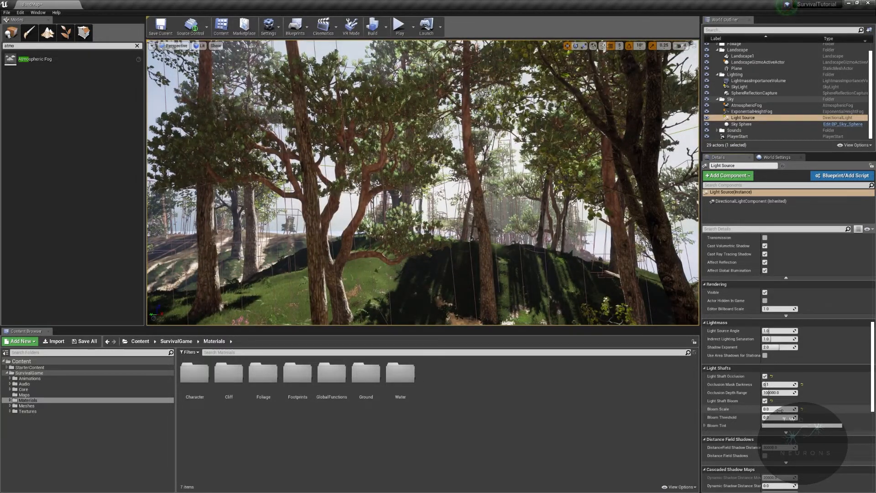
Step: Try Bloom Scale values of 0.2 and 0.1 on the Light Source with the sun in view
type("0.2")
key("Return")
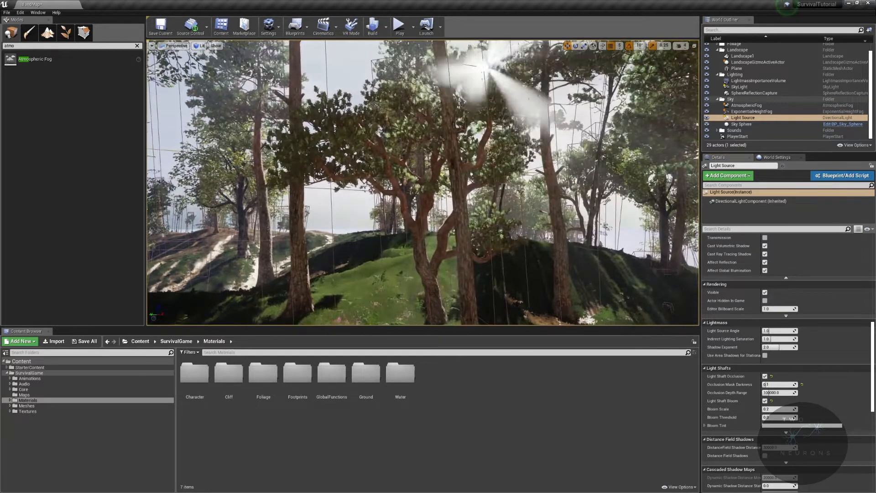
right_click_drag(570, 228, 567, 224)
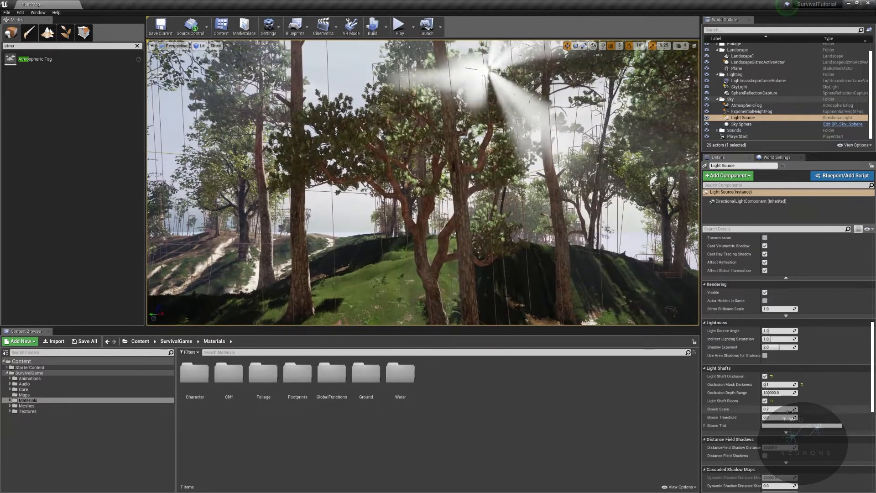
type("0.1")
key("Return")
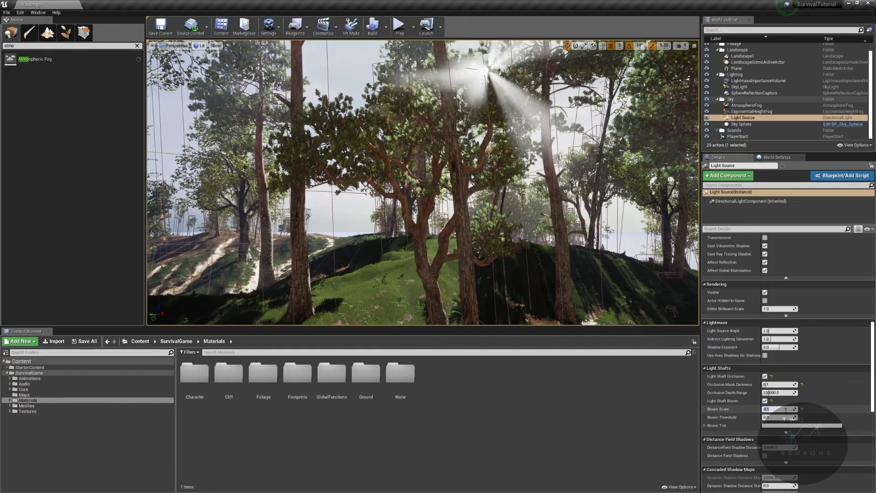
Step: Set the Light Source's Bloom Scale to 0.005 after trying 0.01, and check the light shafts among the trees
type("0.01")
key("Return")
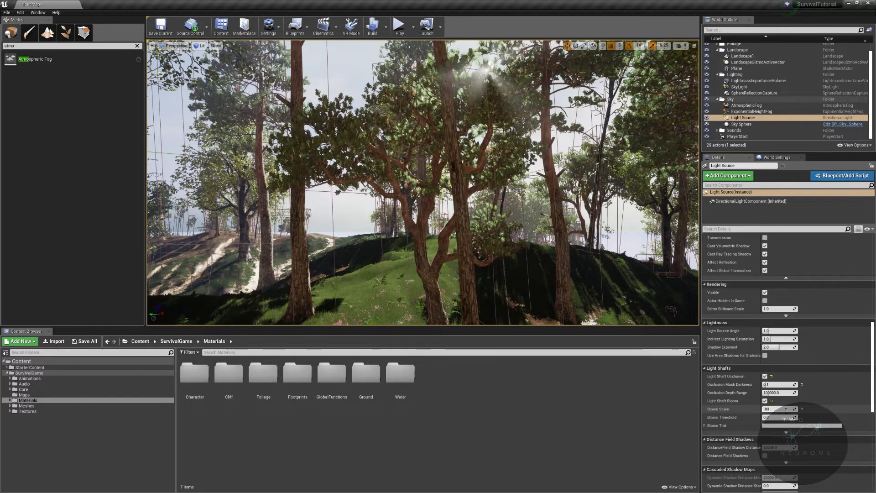
right_click_drag(602, 254, 695, 259)
key("w")
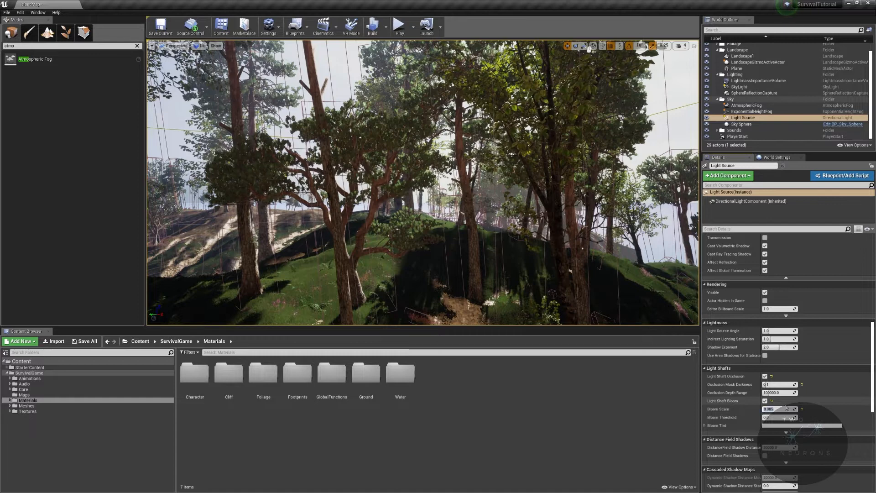
right_click_drag(611, 216, 655, 172)
key("w")
key("s")
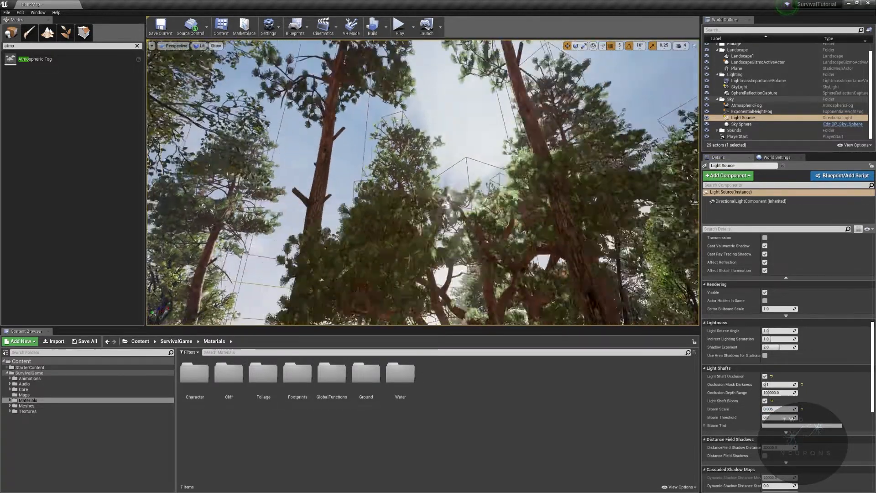
right_click_drag(655, 173, 571, 183)
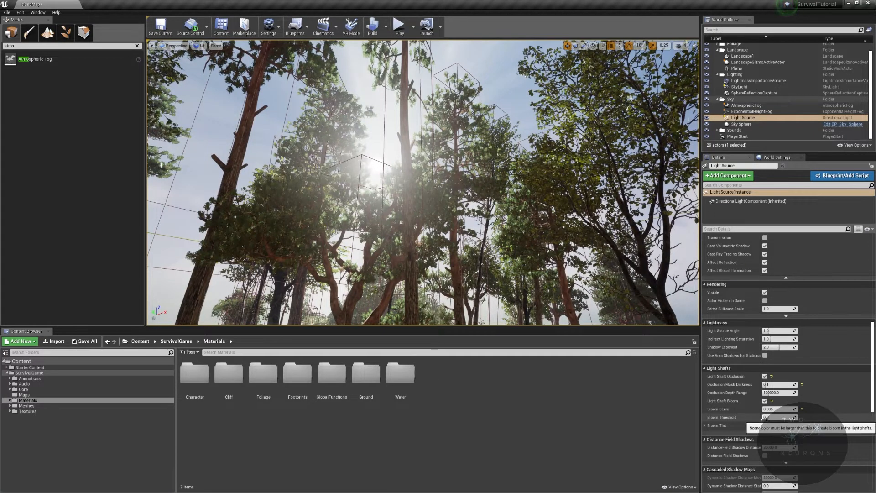
Step: Try a Bloom Scale of 0.2 and a Bloom Threshold of 4.0 on the Light Source, restoring 0.005 and 0
mouse_move(765, 417)
left_mouse_down()
mouse_move(784, 418)
mouse_move(764, 417)
mouse_move(779, 409)
left_mouse_up()
left_click(776, 409)
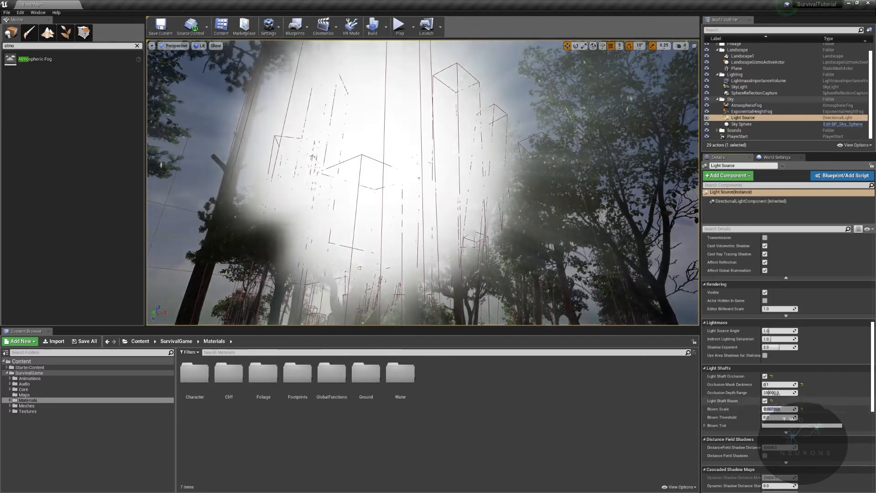
type("0.2")
key("Return")
mouse_move(764, 417)
left_mouse_down()
mouse_move(793, 417)
mouse_move(773, 412)
left_mouse_up()
left_click(774, 409)
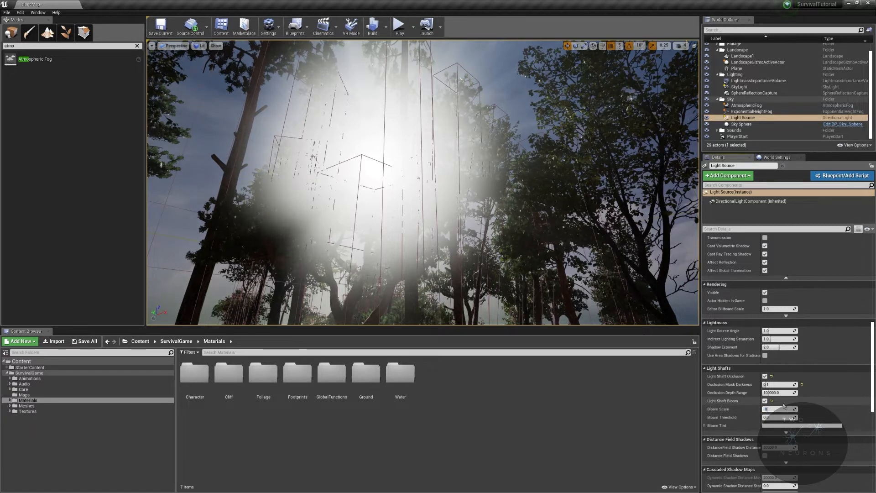
key("Return")
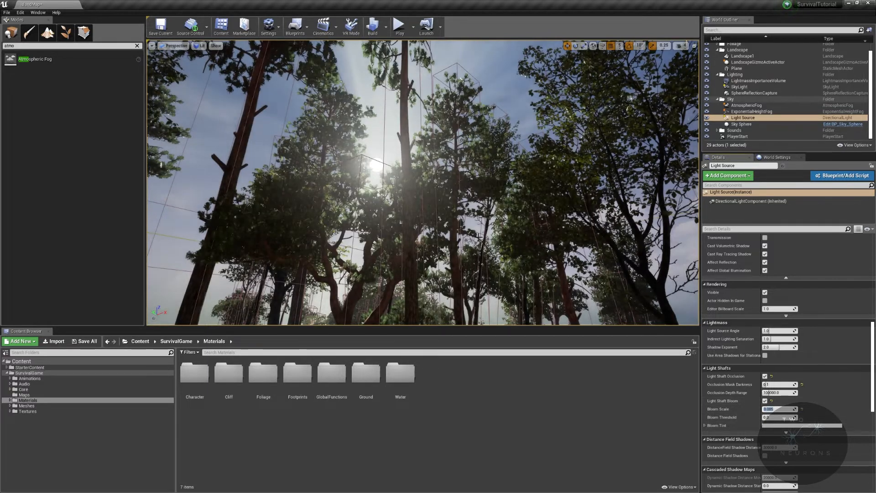
key("w")
mouse_move(477, 237)
right_mouse_down()
mouse_move(492, 234)
mouse_move(477, 237)
right_mouse_up()
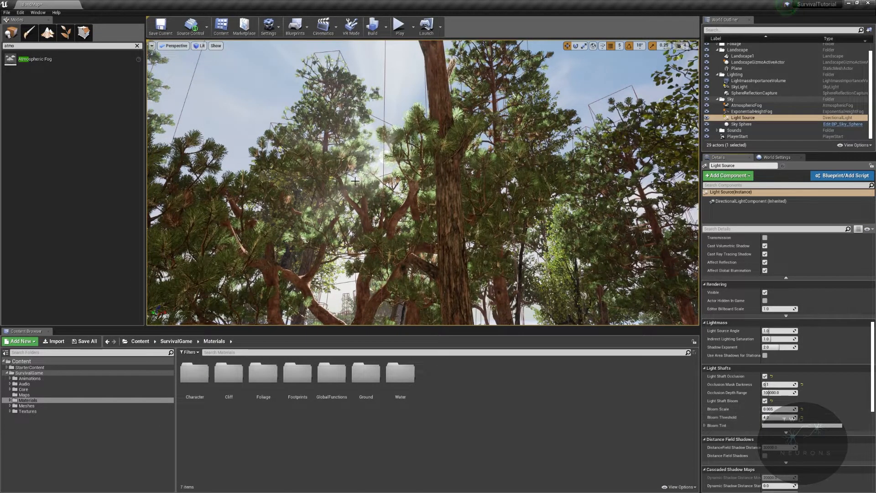
right_click_drag(456, 210, 452, 210)
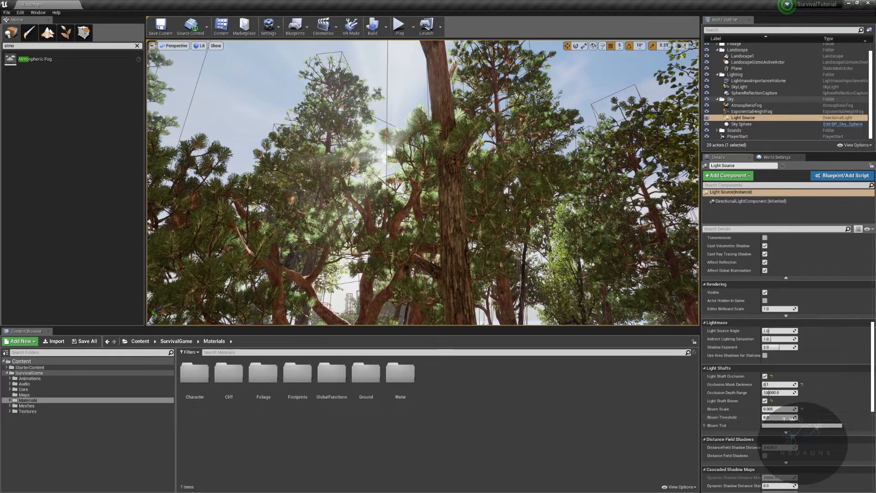
Step: Look up the SkyLight's Light Color RGB values as a reference for the Light Source's Bloom Tint
left_click(704, 425)
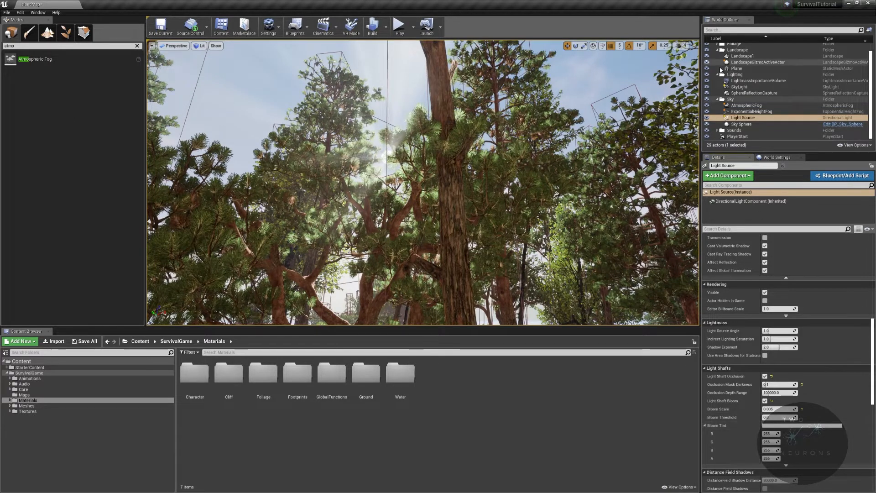
left_click(739, 87)
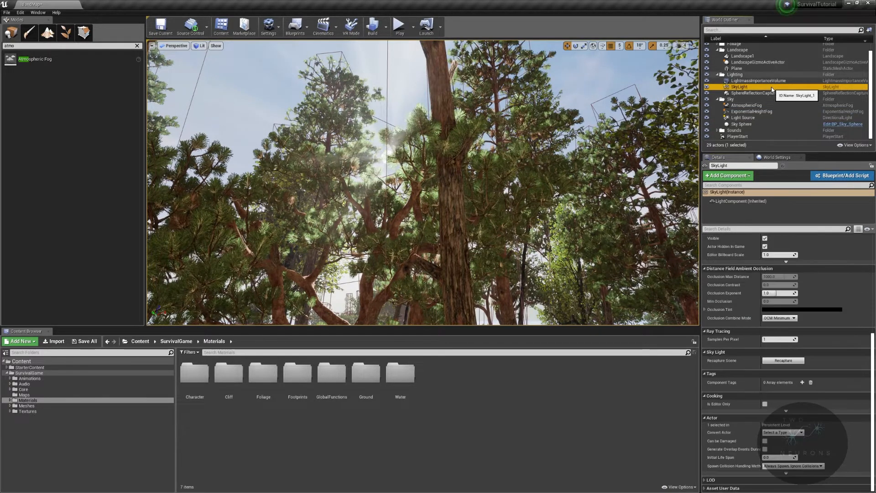
scroll(755, 375, "up", 5)
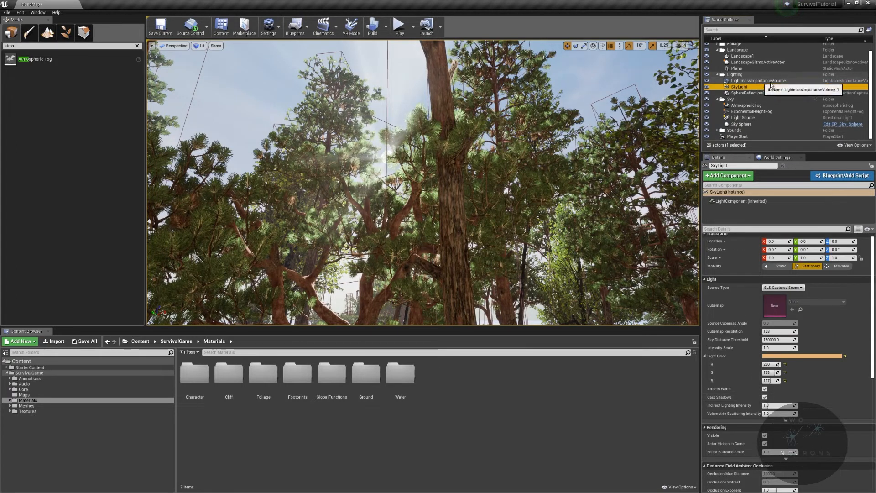
left_click(749, 118)
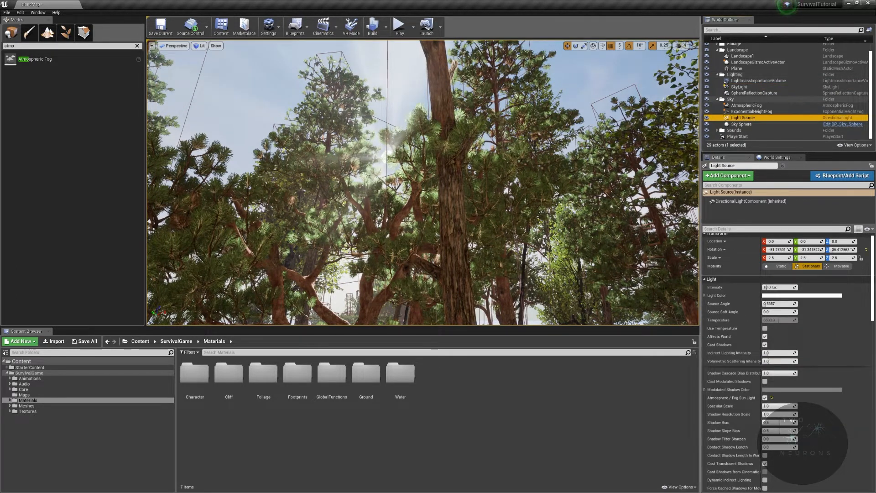
scroll(766, 356, "down", 10)
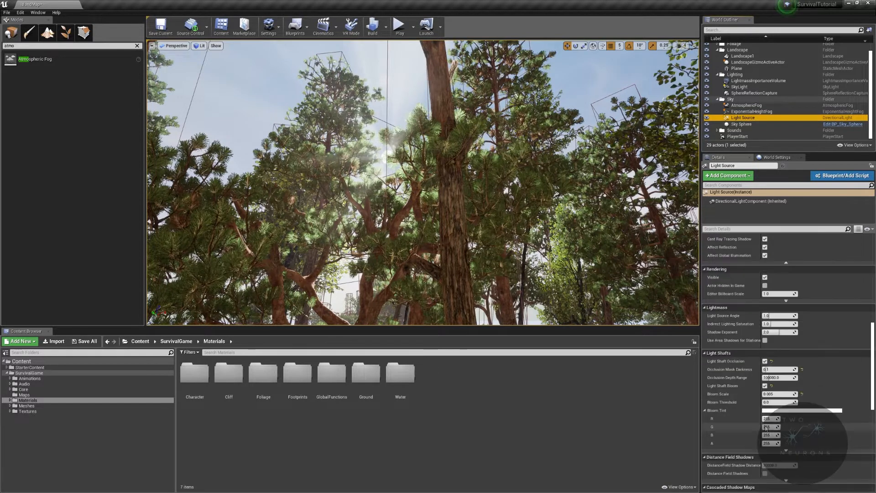
scroll(767, 428, "down", 3)
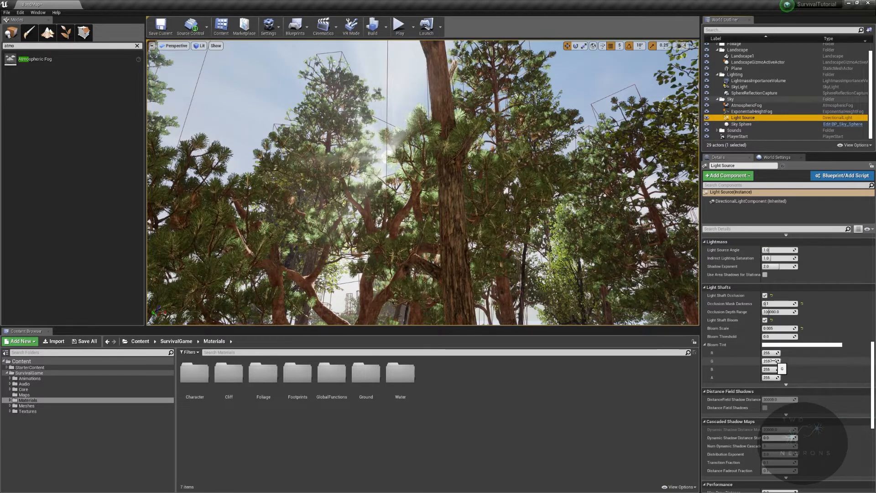
Step: Set the Light Source's Bloom Tint to an orange of R 230, G 165, B 65
left_click(770, 353)
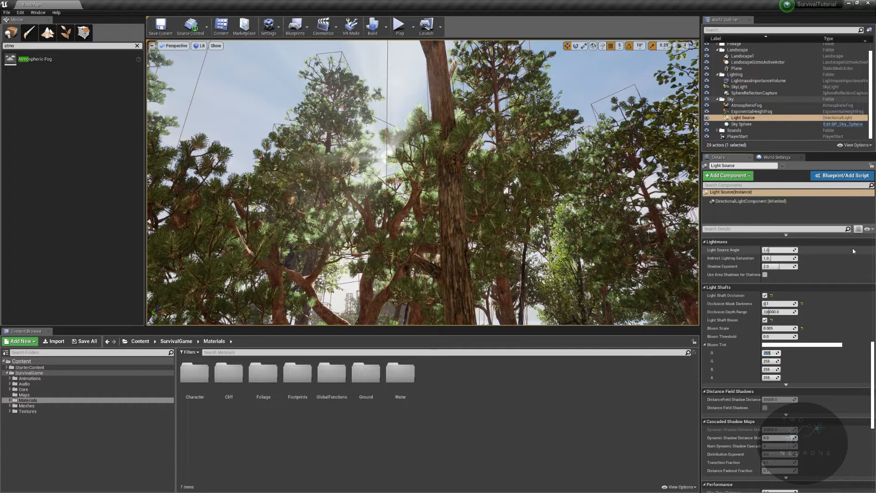
type("230")
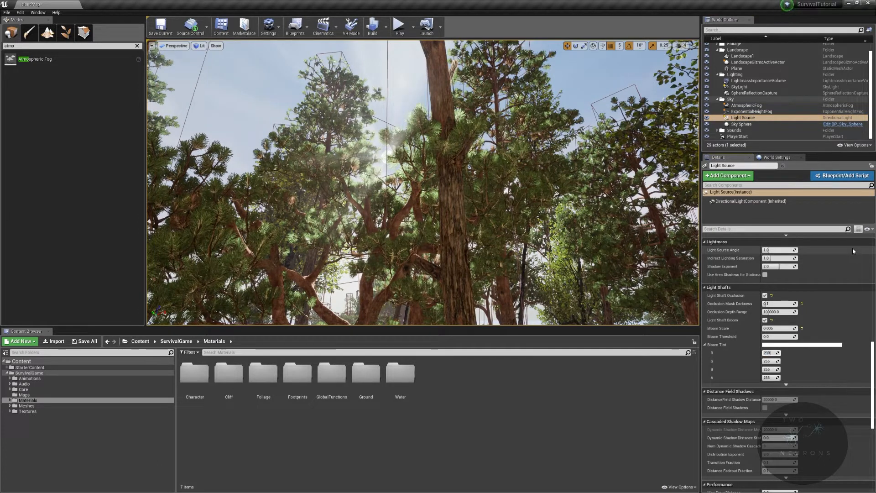
key("Tab")
type("16")
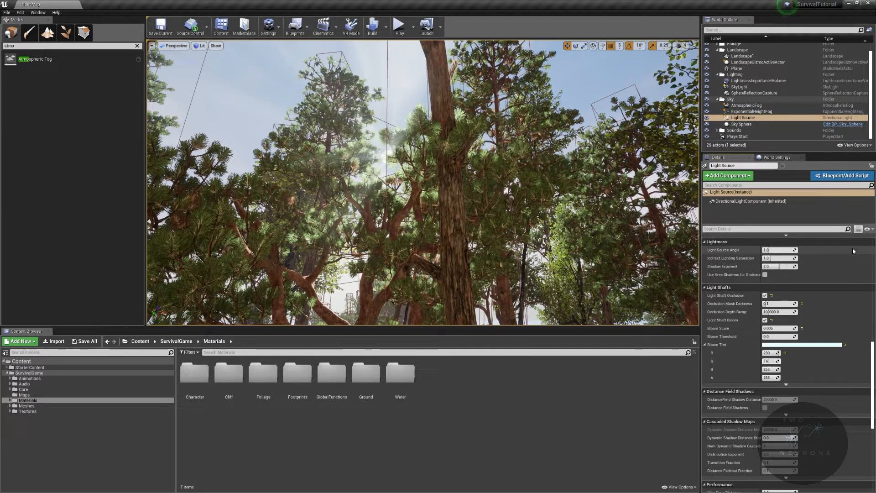
type("5")
key("Tab")
type("65")
key("Return")
Step: Review the lighting around the island's cliffs and coastline, and start playing the level
right_click_drag(502, 215, 456, 192)
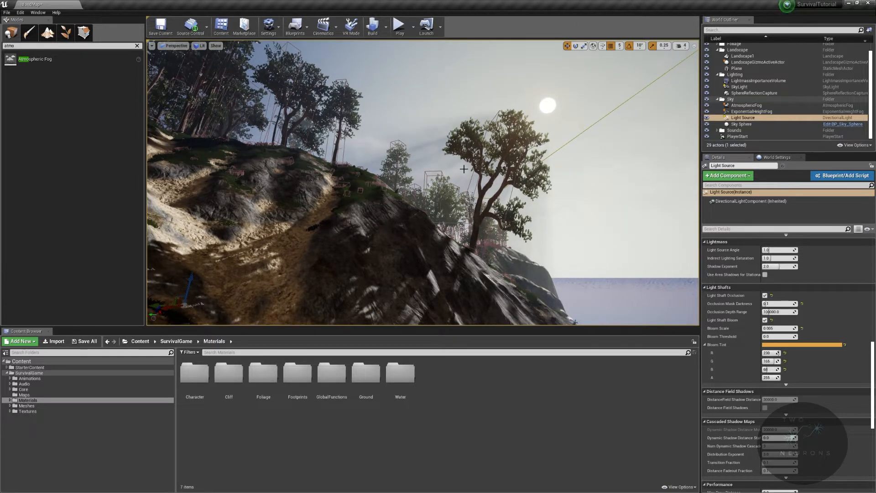
right_click_drag(458, 161, 538, 128)
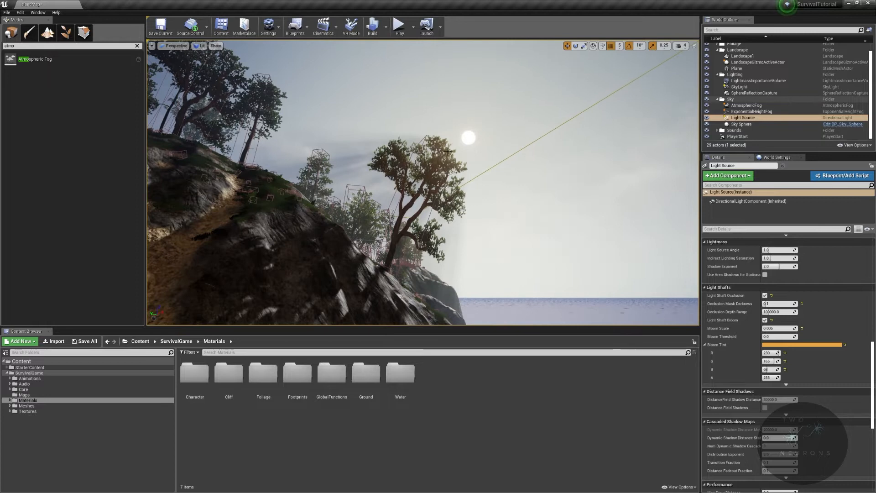
key("w")
right_click_drag(384, 168, 690, 188)
key("w")
key("w")
key("w")
key("w")
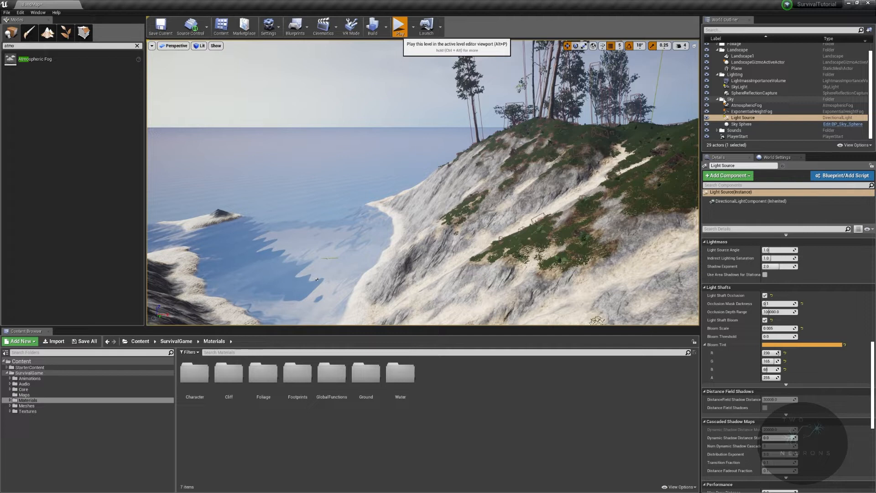
left_click(399, 26)
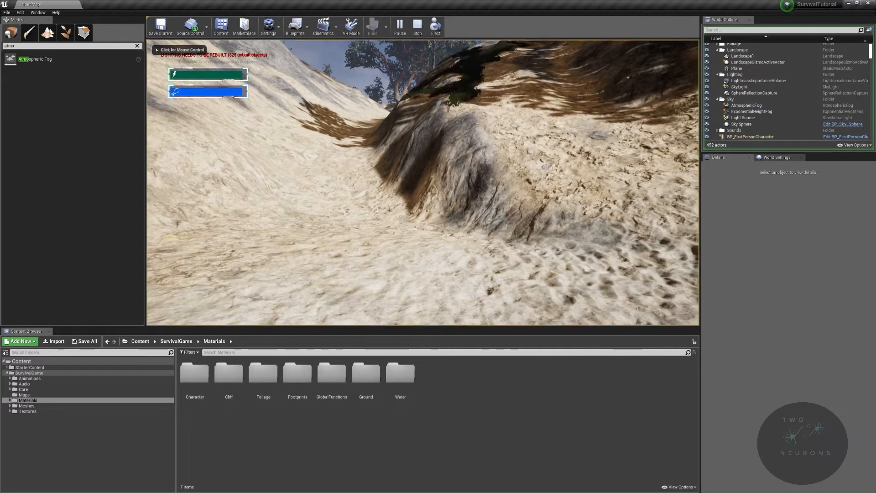
Step: Play-test the walk from the sandy ground up the rocky slope to the grassy forest, examining the sunlight and shadows
left_click(526, 104)
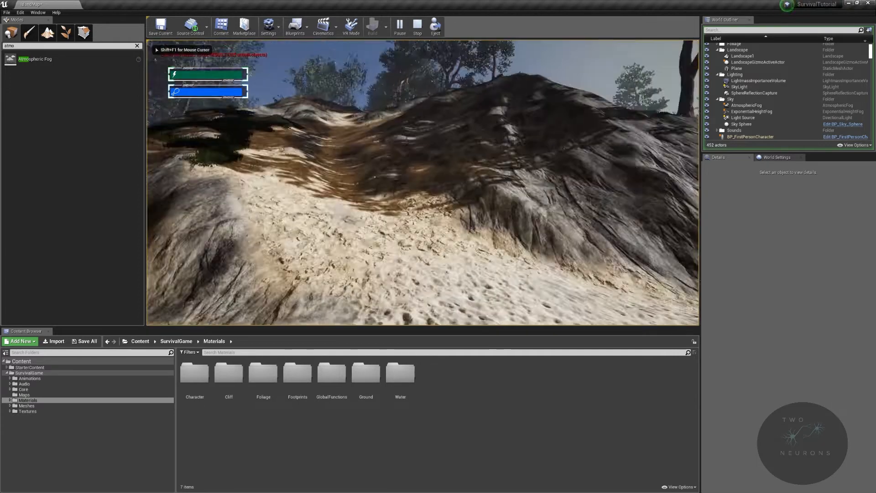
key("w")
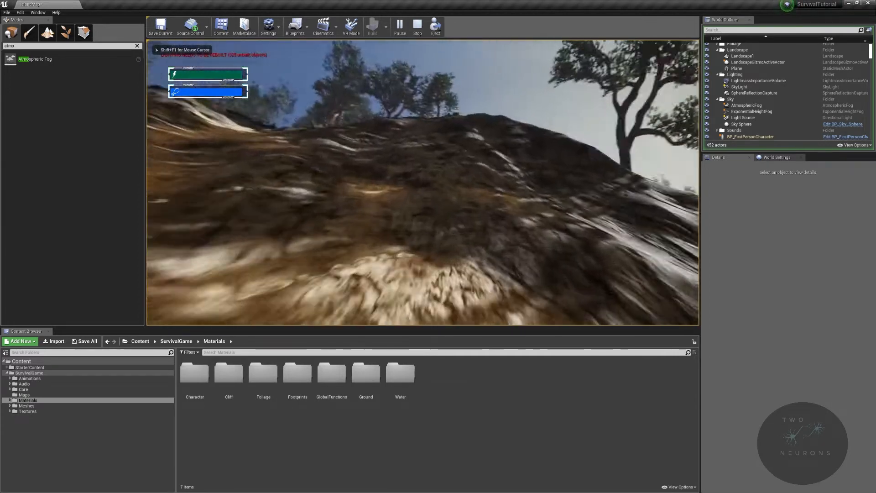
key("w")
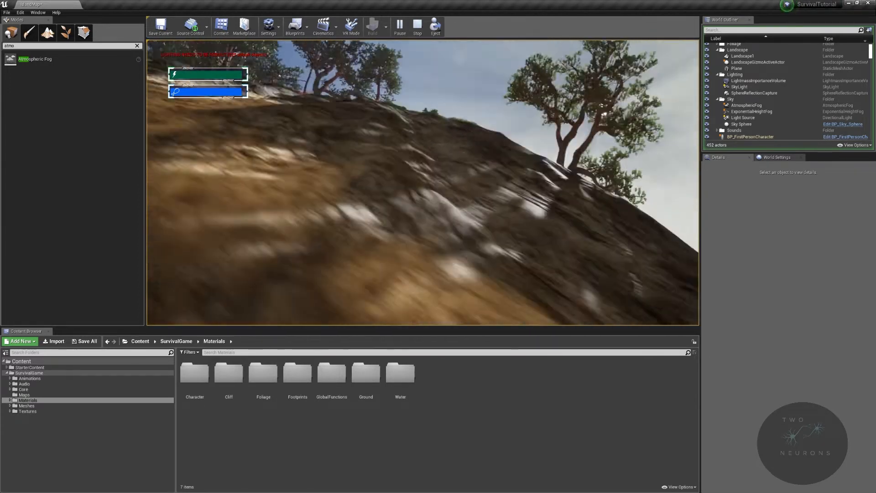
key("w")
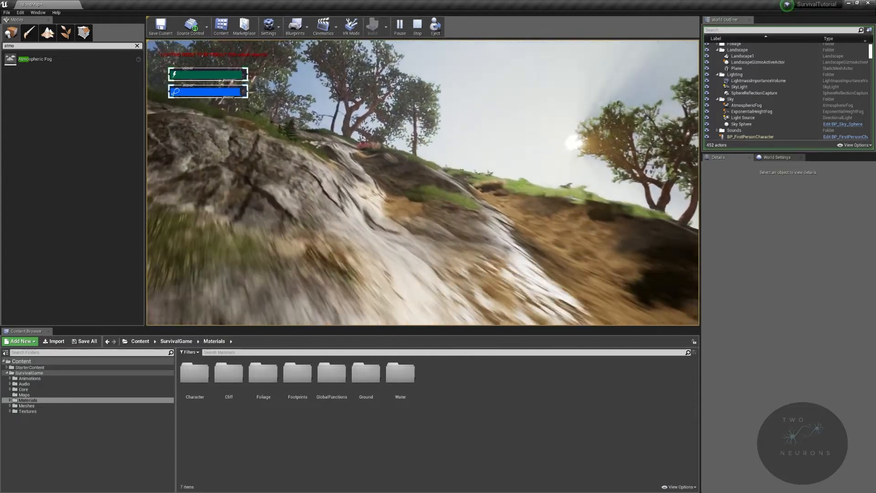
key("w")
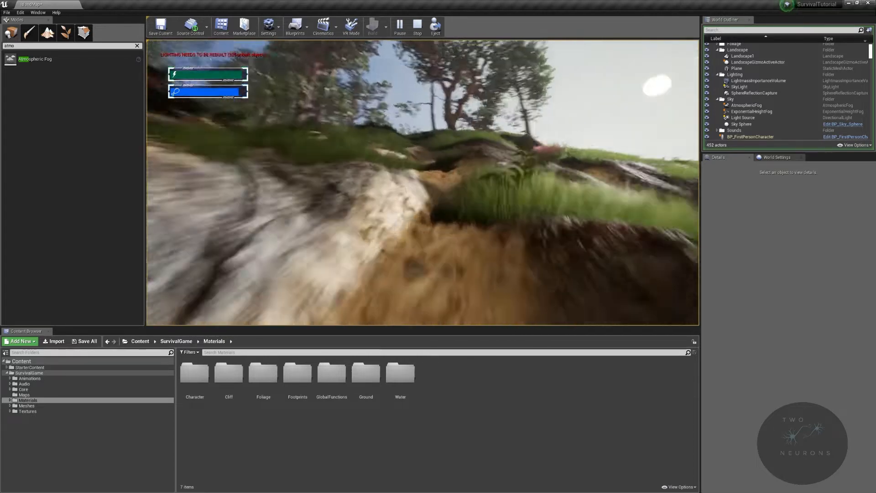
key("w")
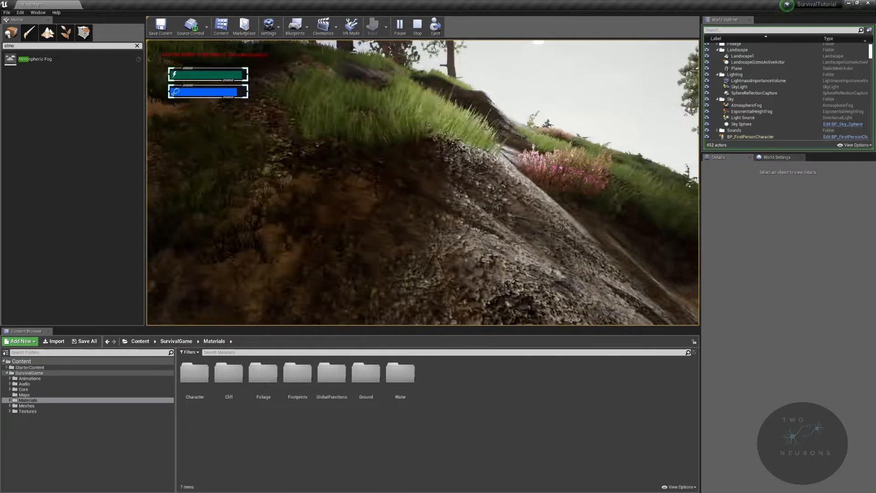
key("w")
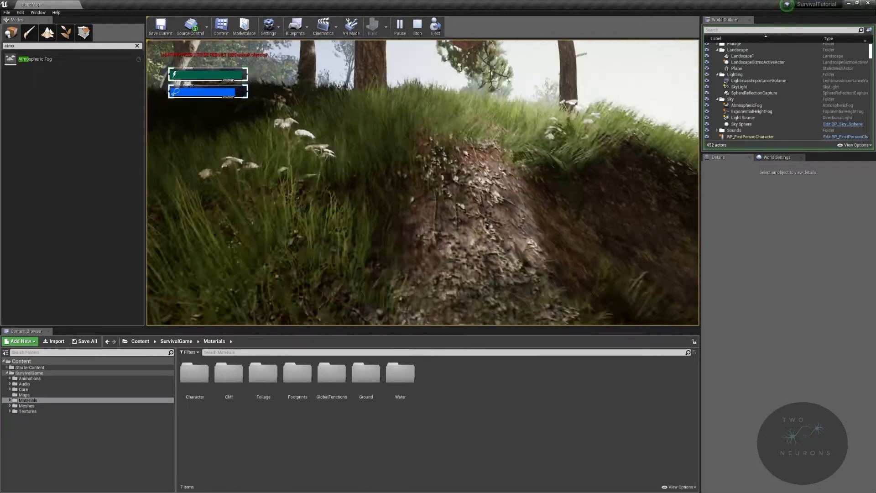
key("w")
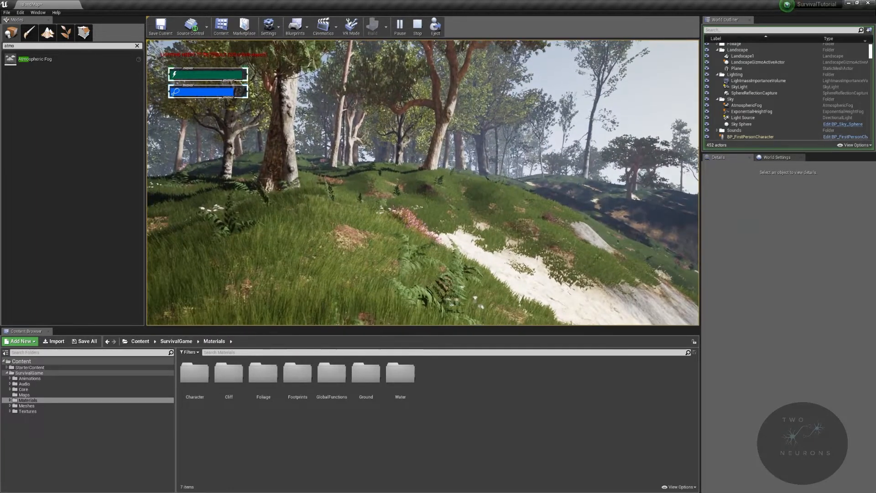
Step: Switch the play session to full screen and roam the forest, examining the light through the trees and on the shaded ground
key("F11")
key("w")
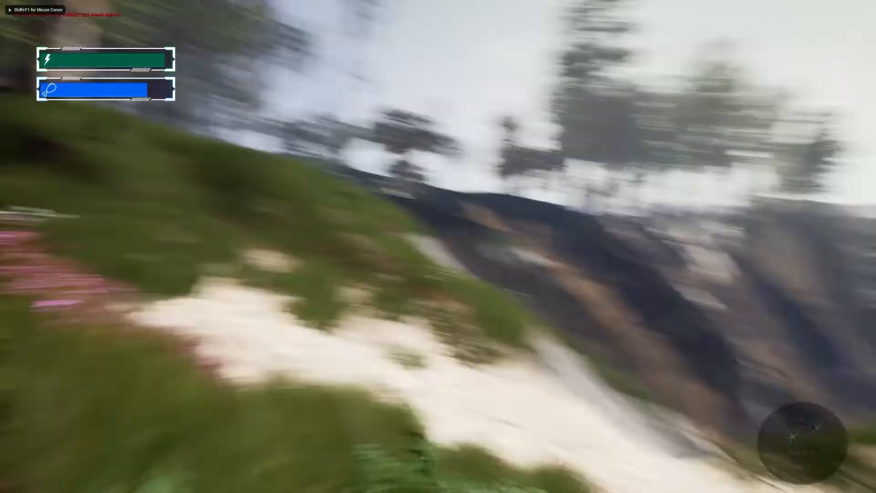
key("w")
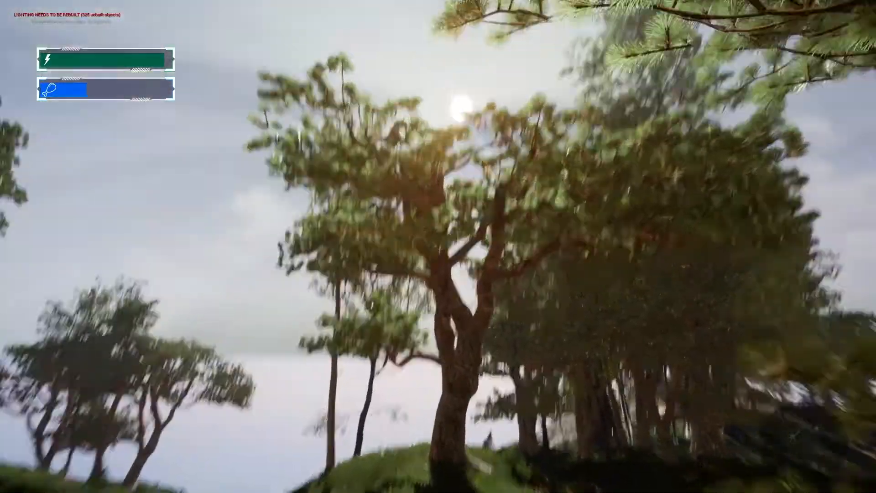
key("s")
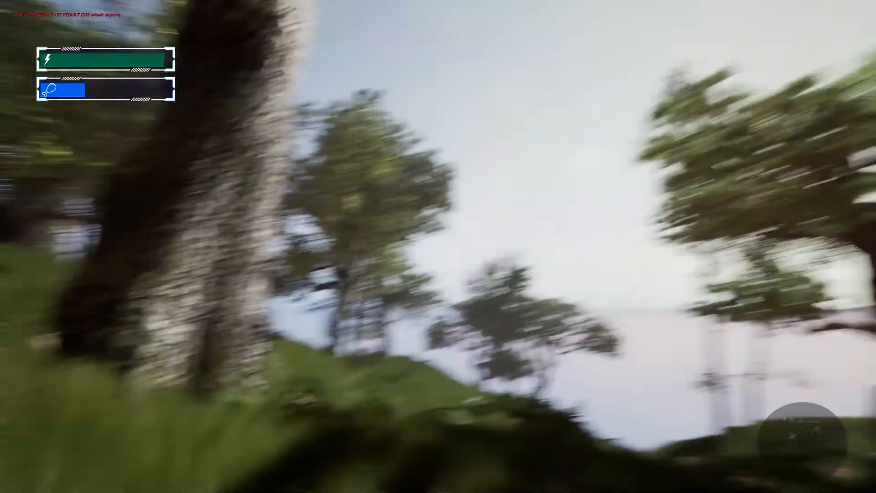
key("w")
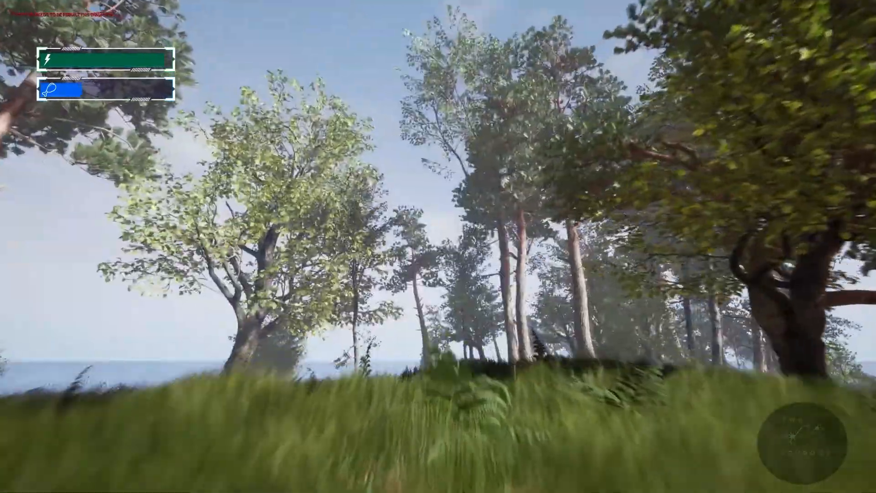
key("w")
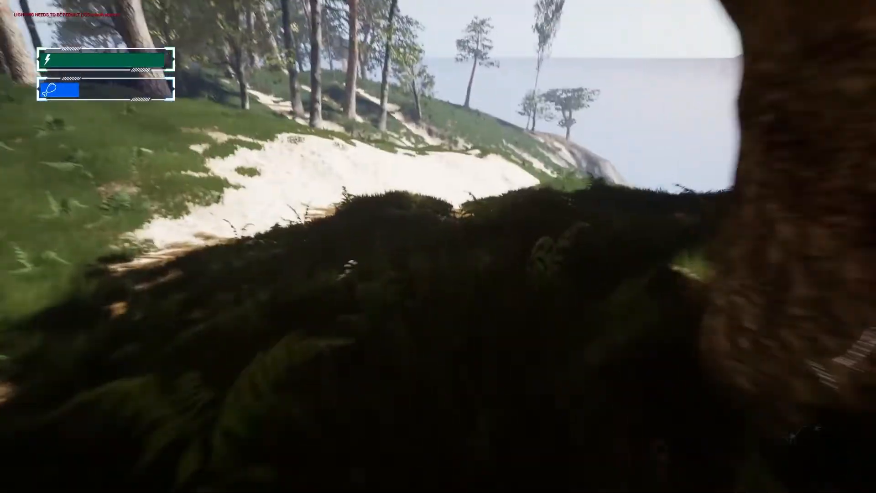
key("w")
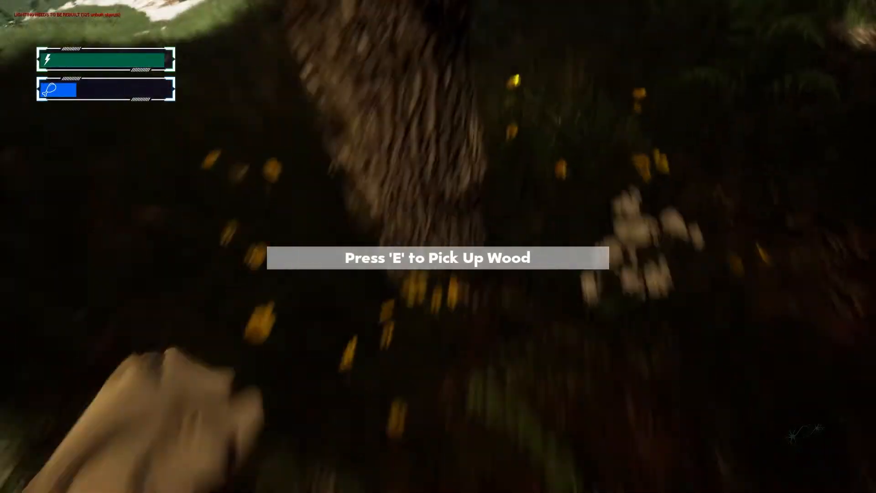
key("w")
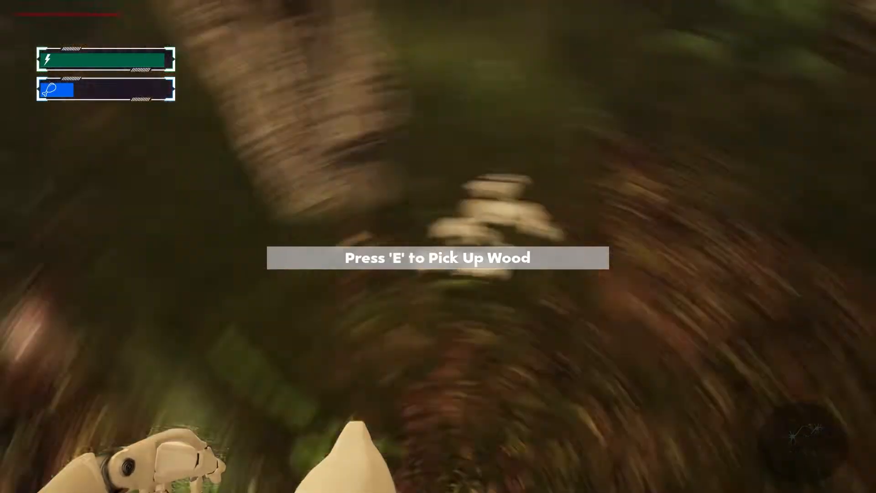
key("w")
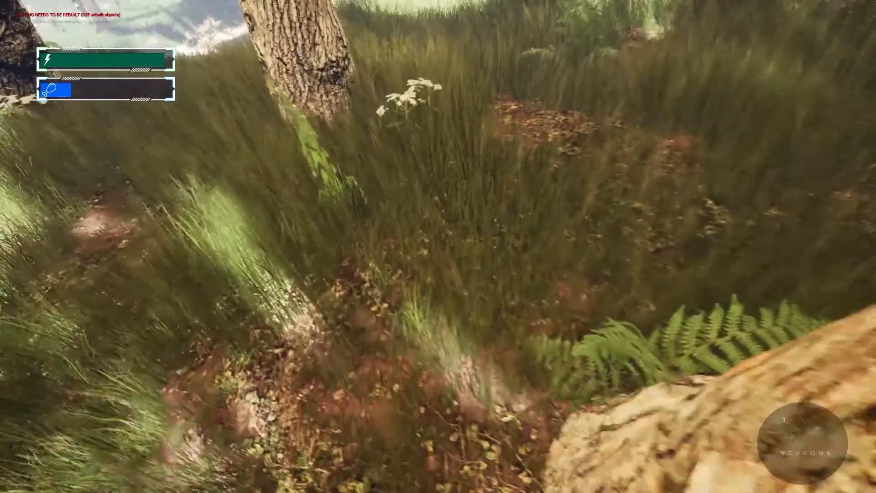
key("w")
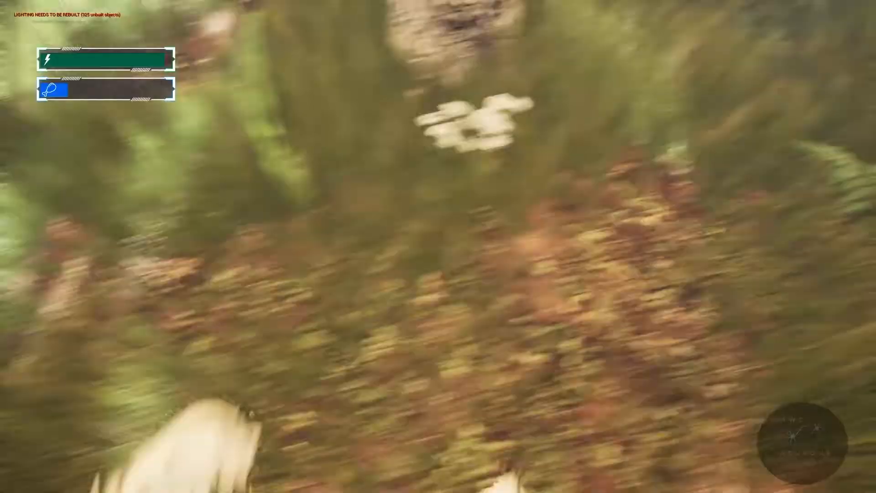
Step: Eat the root in the first inventory slot and return to the game
key("i")
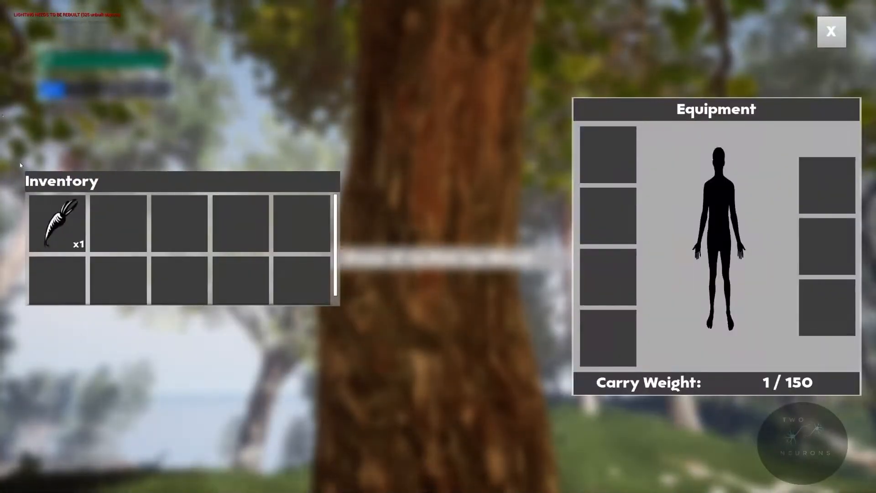
right_click(78, 222)
left_click(95, 223)
key("i")
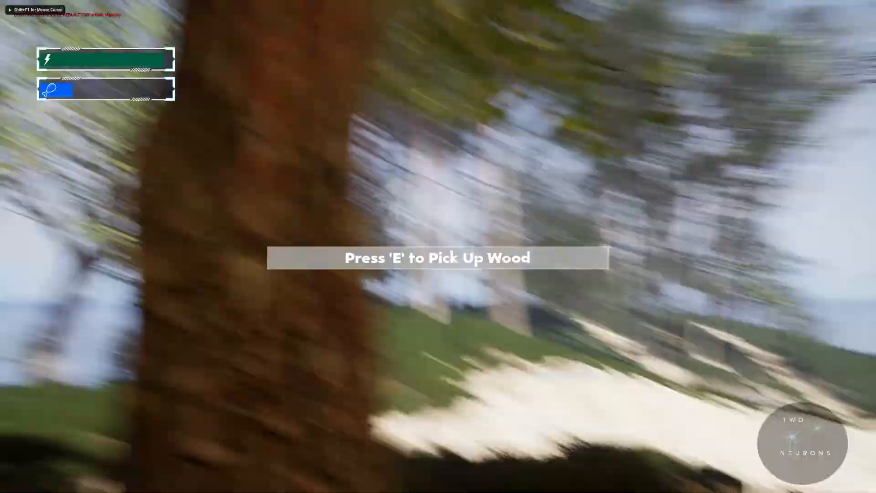
Step: Walk across the sandy slope into the trees, examining the sea horizon and the light on the coast
key("w")
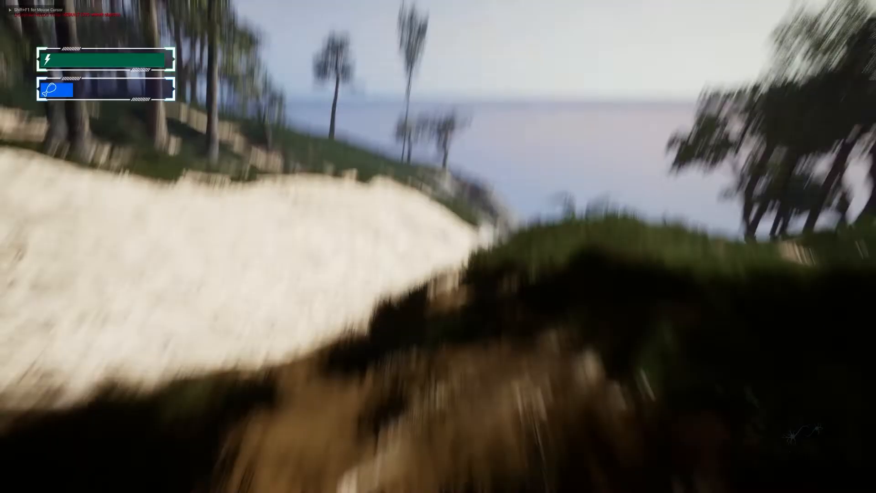
key("w")
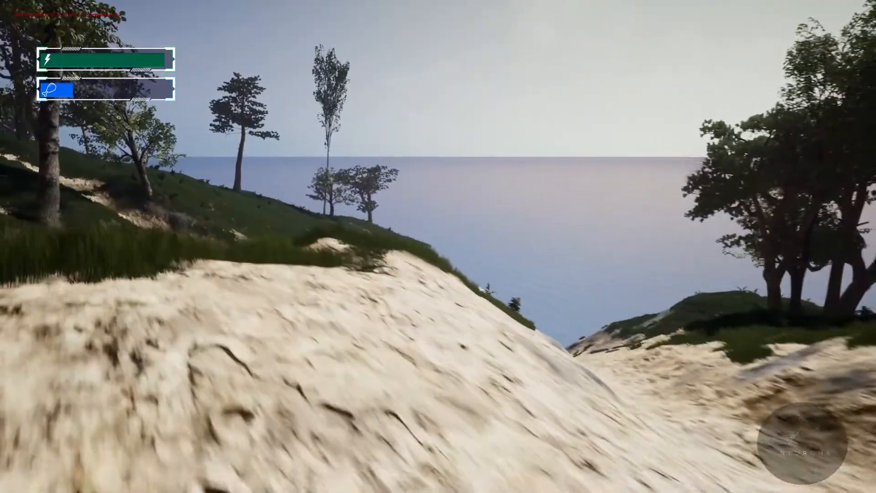
key("w")
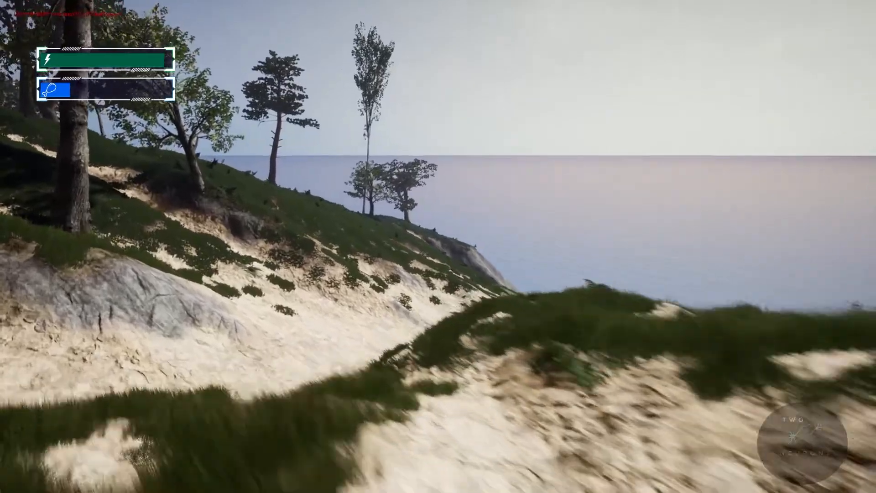
key("w")
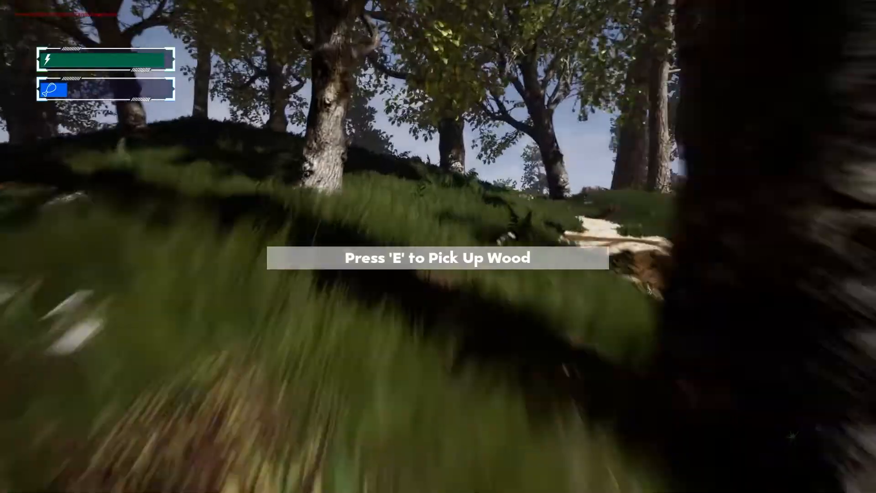
key("w")
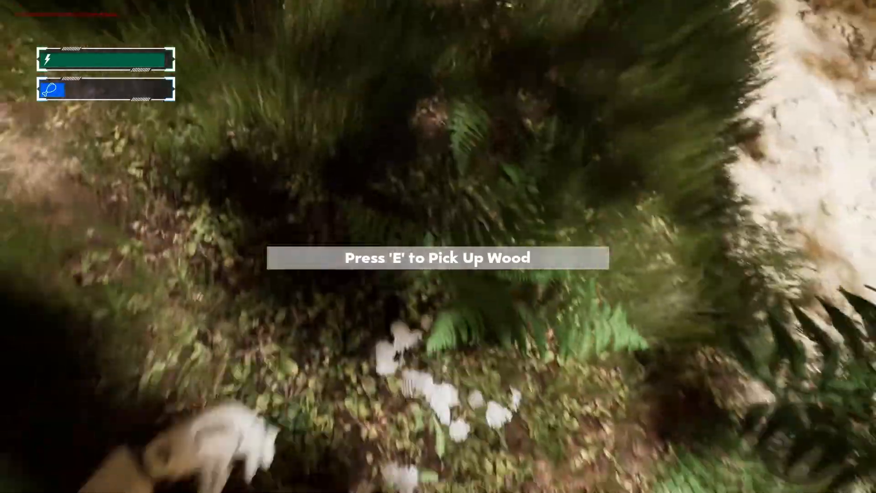
Step: Harvest the white-flowered herbs growing in the grass between the trees
key("e")
key("w")
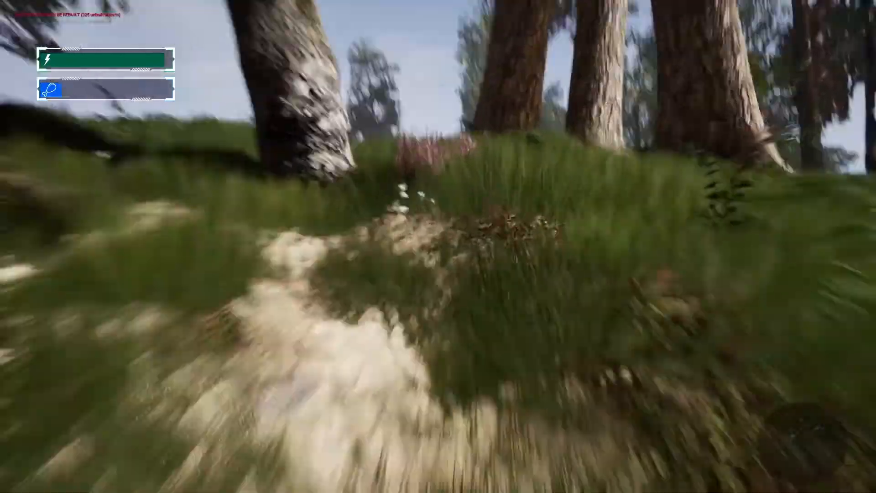
key("w")
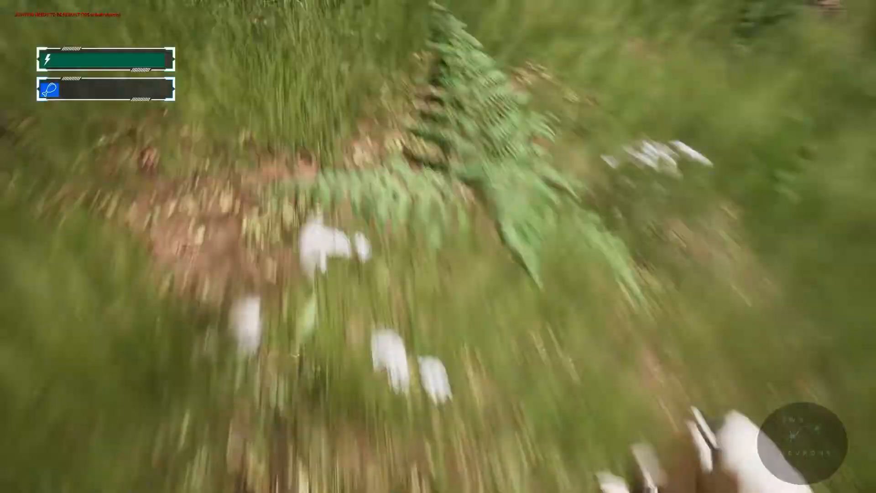
key("e")
Step: Eat eight of the harvested herbs from the inventory and return to the game
key("Tab")
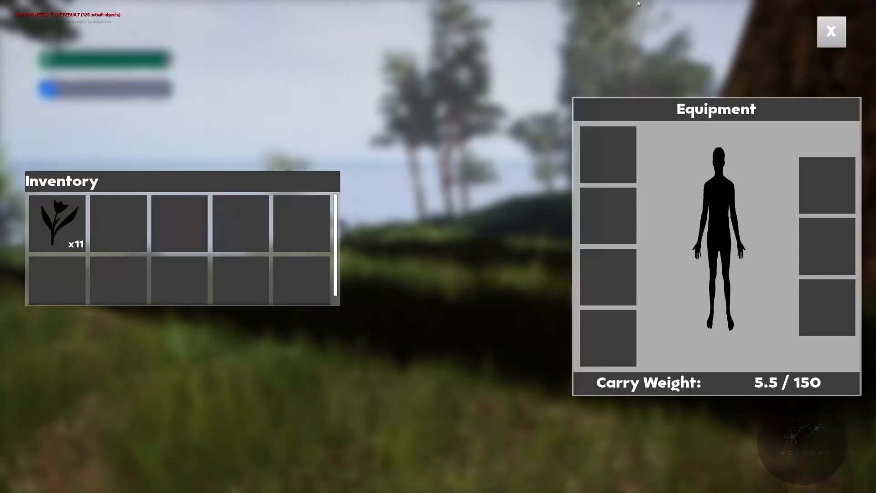
right_click(82, 219)
left_click(82, 222)
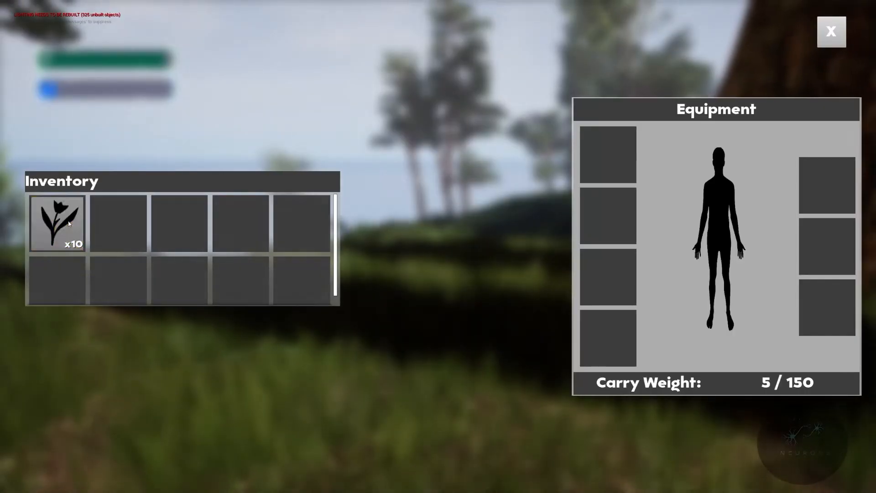
right_click(80, 228)
left_click(81, 226)
right_click(73, 224)
left_click(81, 226)
right_click(83, 226)
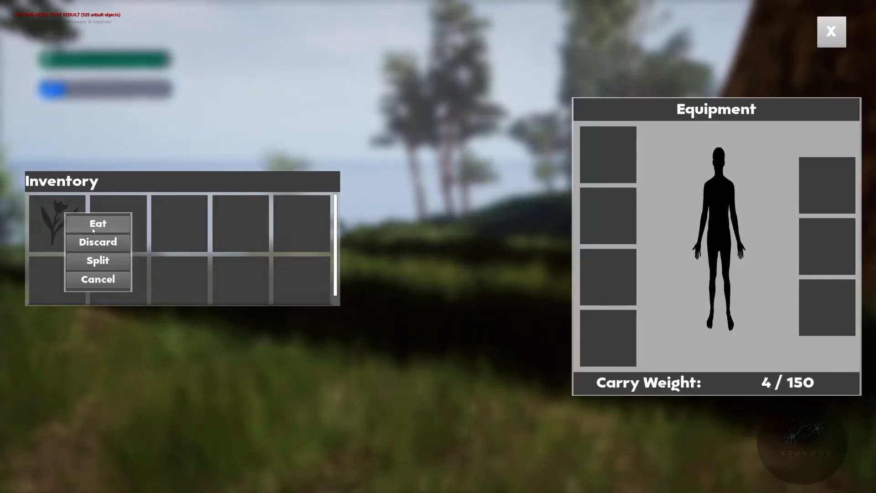
left_click(92, 226)
right_click(75, 228)
left_click(91, 224)
right_click(76, 226)
left_click(91, 224)
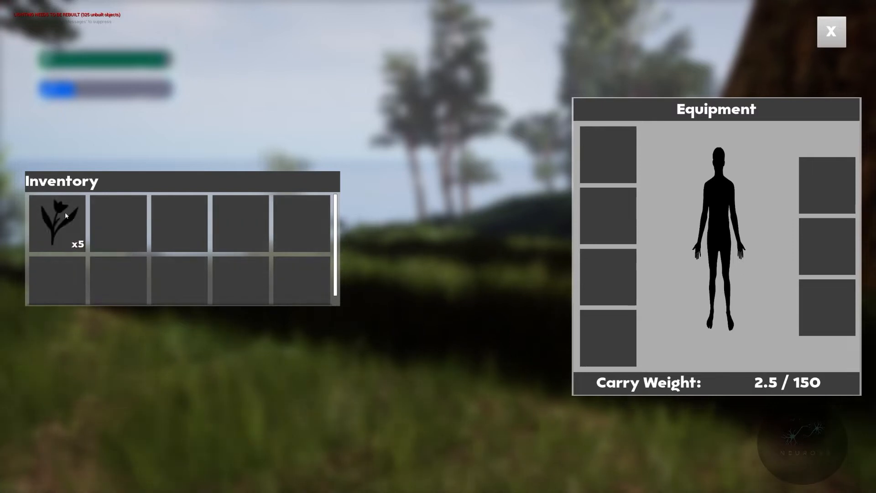
right_click(73, 218)
left_click(94, 222)
right_click(84, 214)
left_click(97, 224)
key("i")
Step: Harvest more Sugary Herb from the grassy hill and eat five herbs from the inventory
key("w")
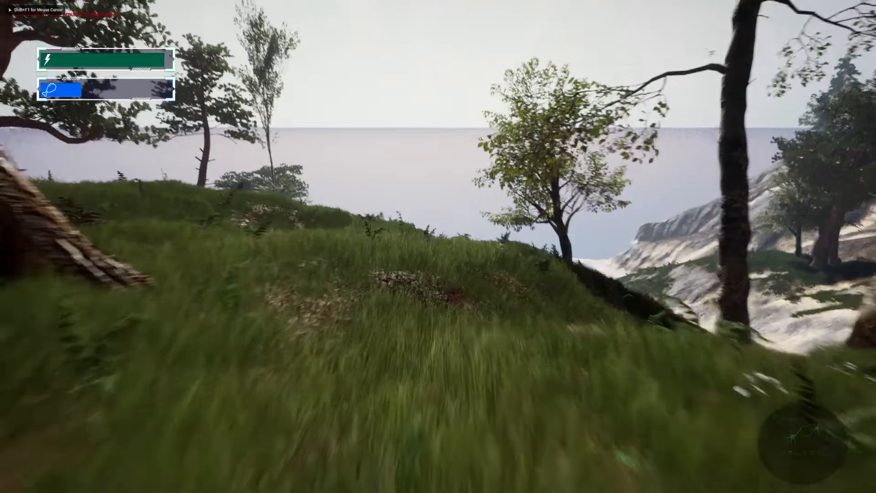
key("e")
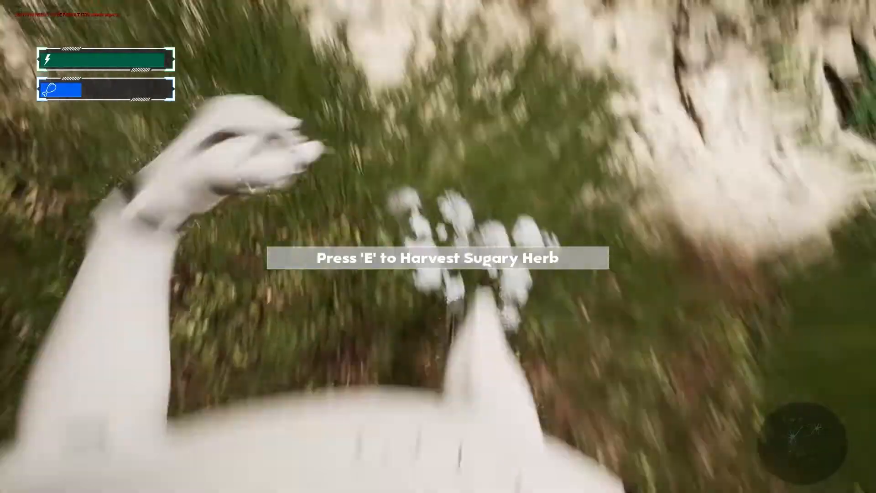
key("i")
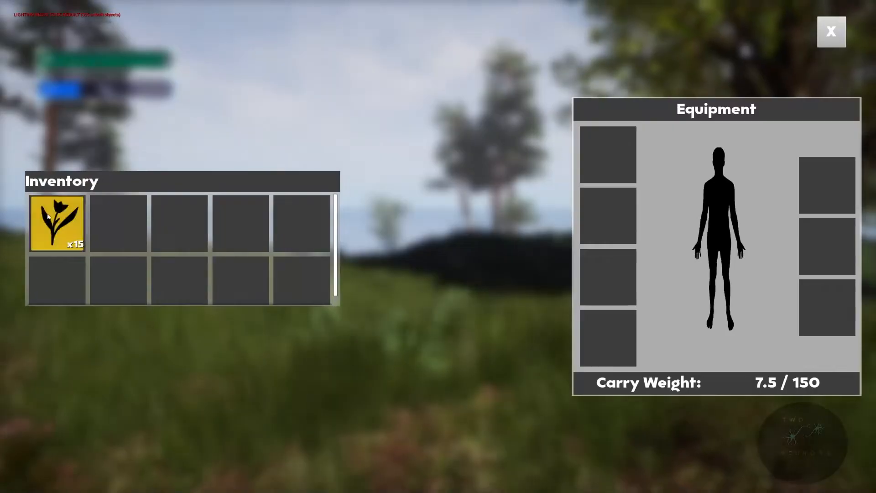
right_click(77, 223)
left_click(80, 224)
right_click(76, 221)
left_click(78, 224)
right_click(75, 221)
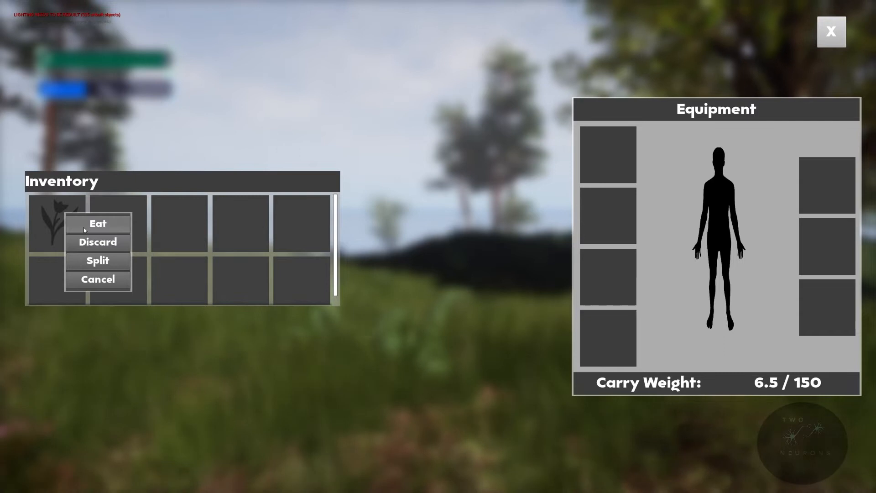
left_click(83, 227)
right_click(83, 227)
left_click(83, 227)
right_click(86, 229)
left_click(88, 232)
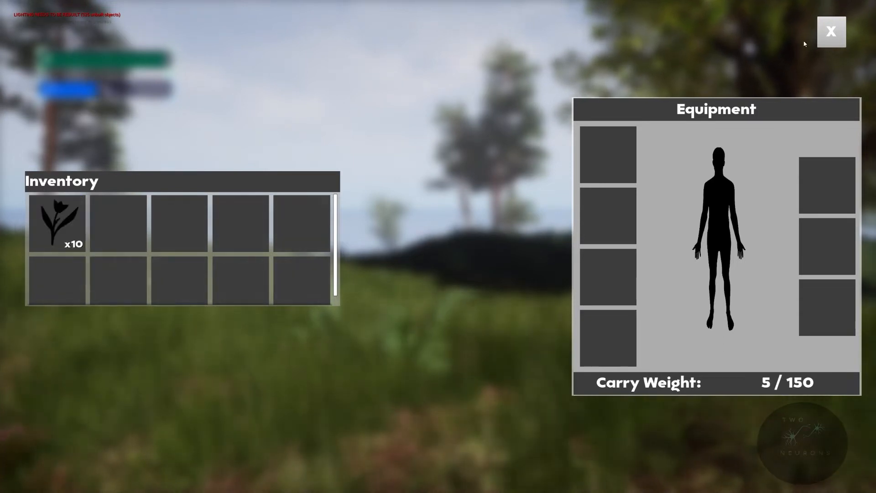
Step: Close the inventory, walk in among the trees, and end the full-screen play-test to return to the normal editor layout
left_click(831, 32)
key("w")
key("w")
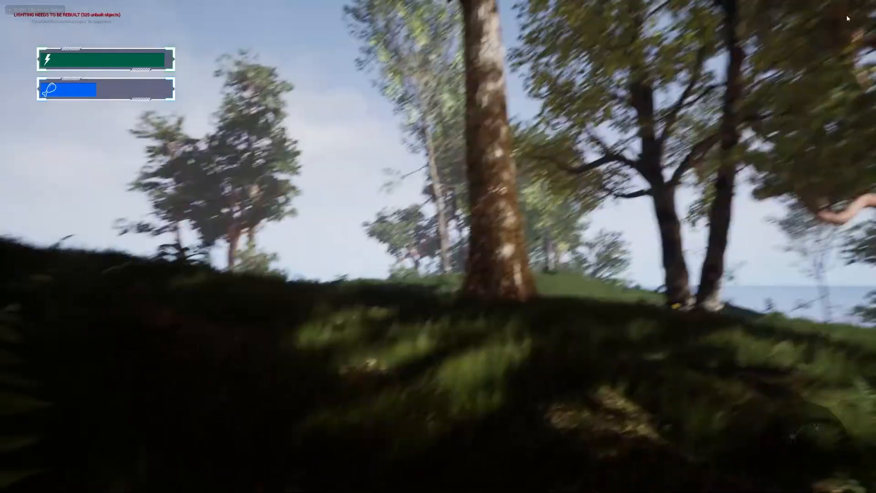
key("Escape")
right_click_drag(651, 170, 689, 192)
key("F11")
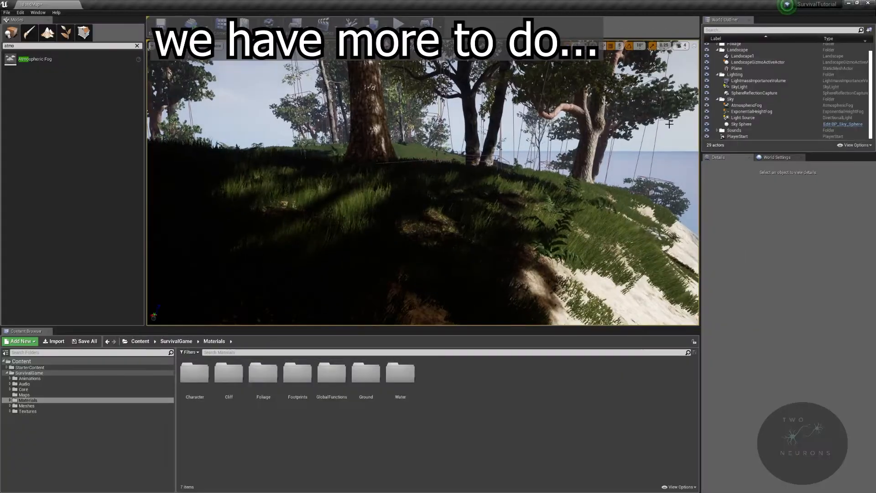
Step: Try to change the Sky Sphere's Sun Height override and refresh its sky material
left_click(746, 124)
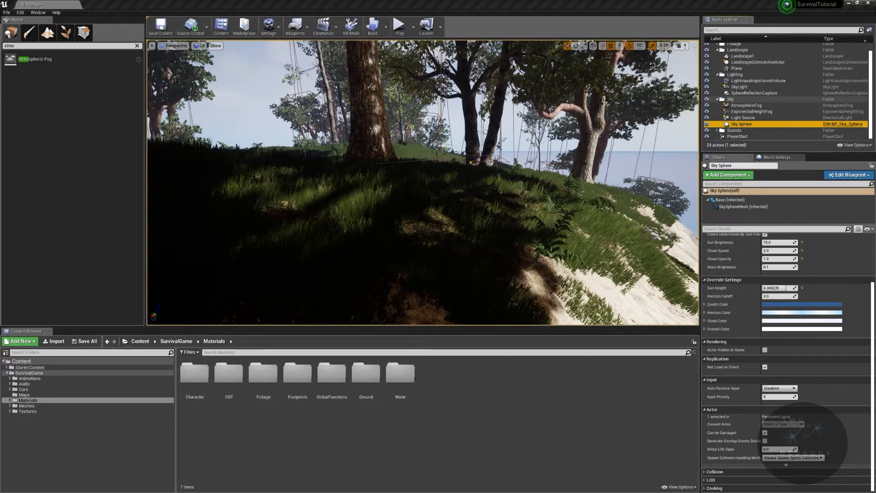
right_click_drag(647, 200, 839, 169)
right_click_drag(634, 219, 634, 262)
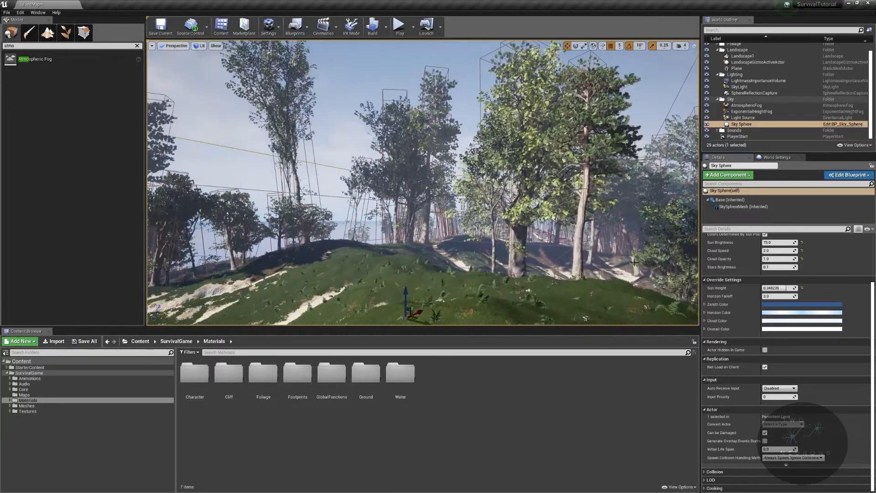
scroll(785, 279, "up", 3)
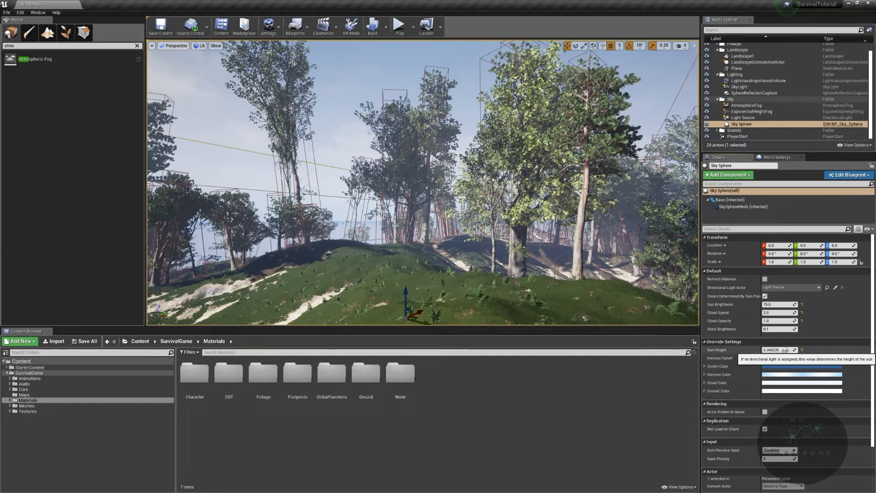
left_click(785, 350)
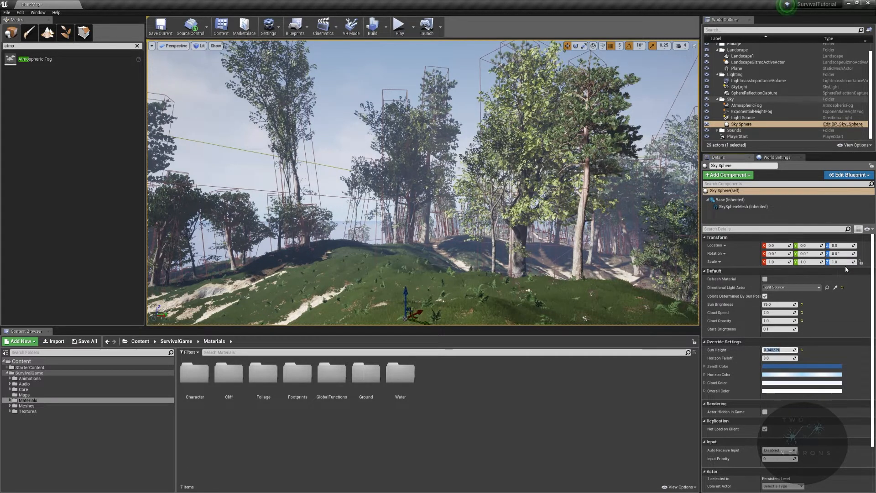
type(".5111")
key("Return")
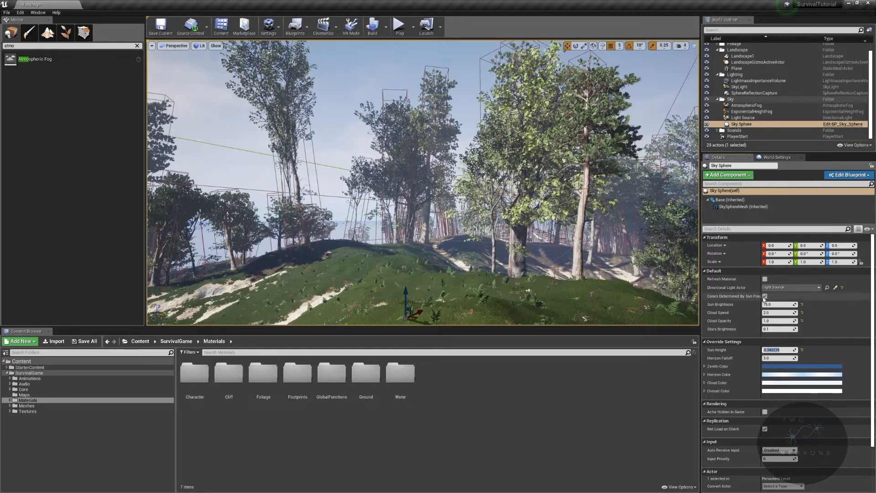
left_click(764, 281)
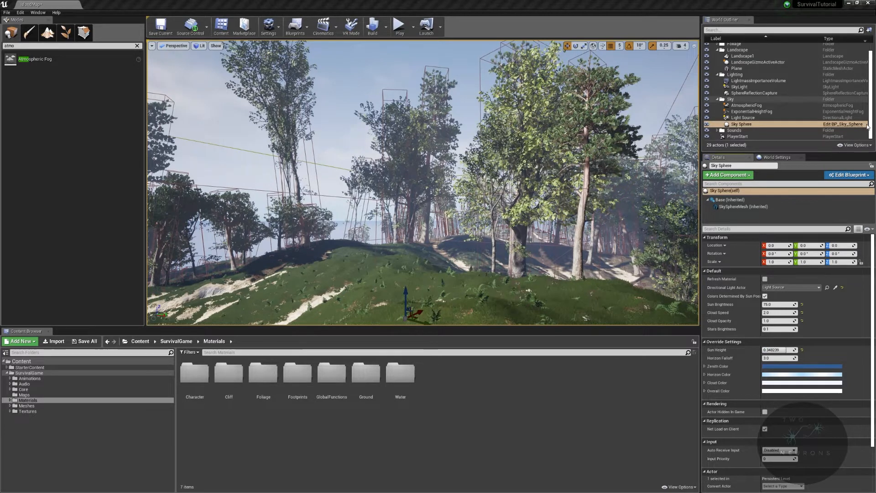
Step: Set the mobility of the Light Source directional light to Movable
left_click(760, 118)
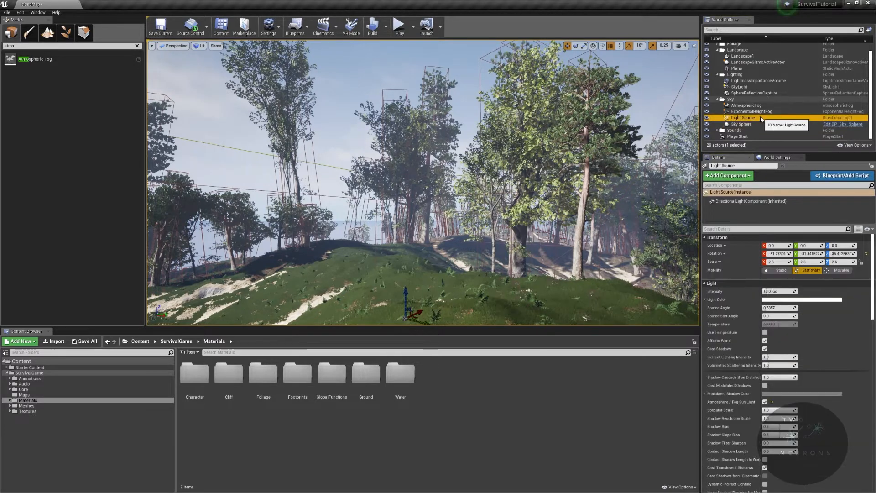
left_click(841, 270)
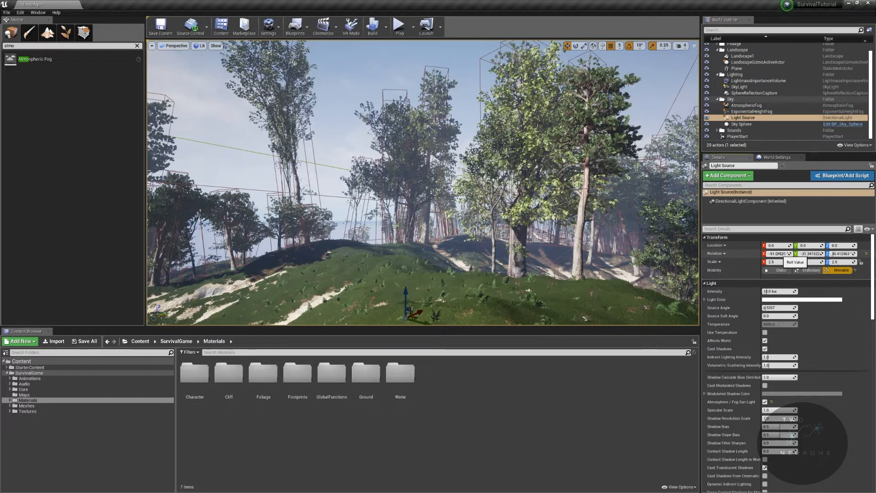
Step: Try X and Y rotations of 0 on the Light Source, and undo both changes
left_click(778, 254)
type("0")
key("Tab")
type("0")
key("Tab")
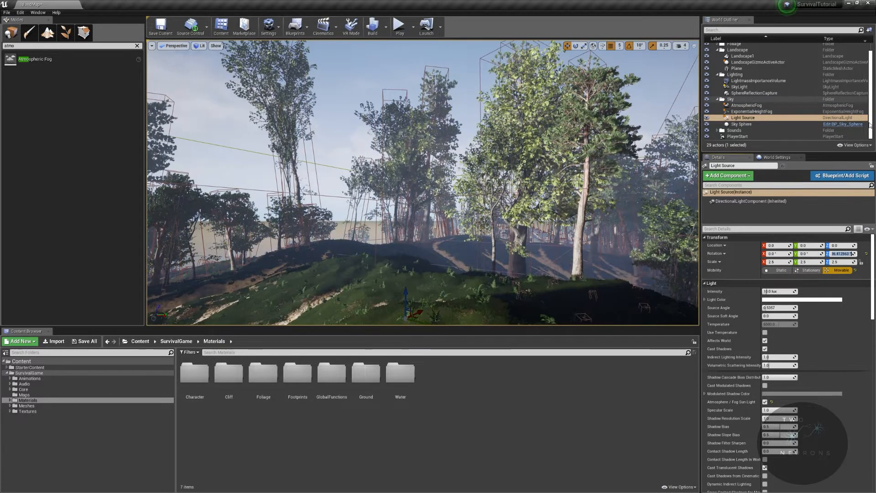
key("ctrl+z")
key("ctrl+z")
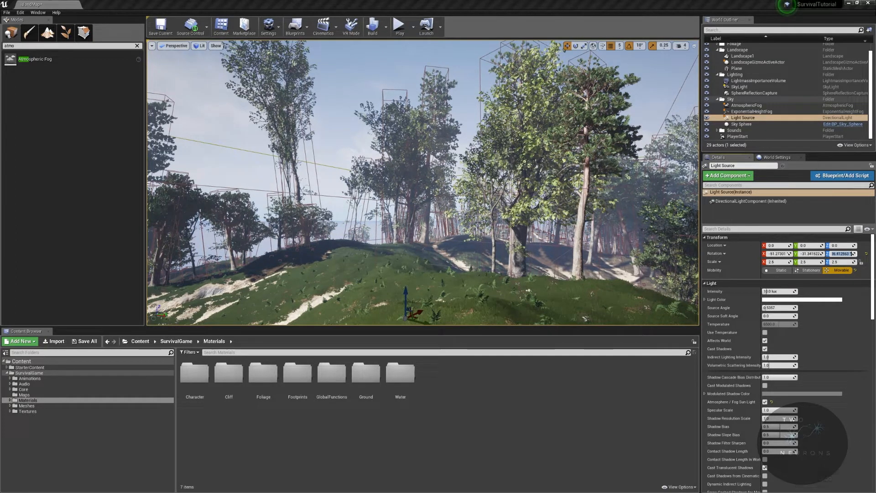
Step: Set the Light Source's rotation to X 0, Y -46 and Z 0 degrees
left_click(780, 253)
type("0")
key("Tab")
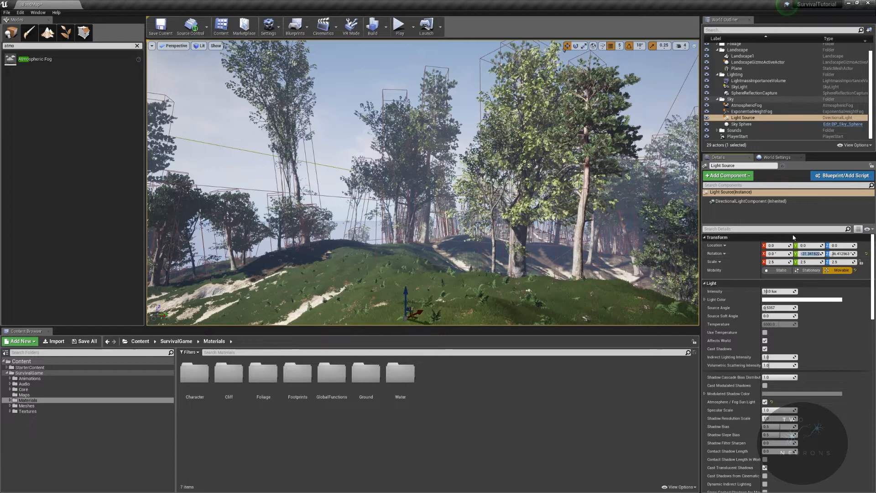
type("-46")
key("Tab")
type("0")
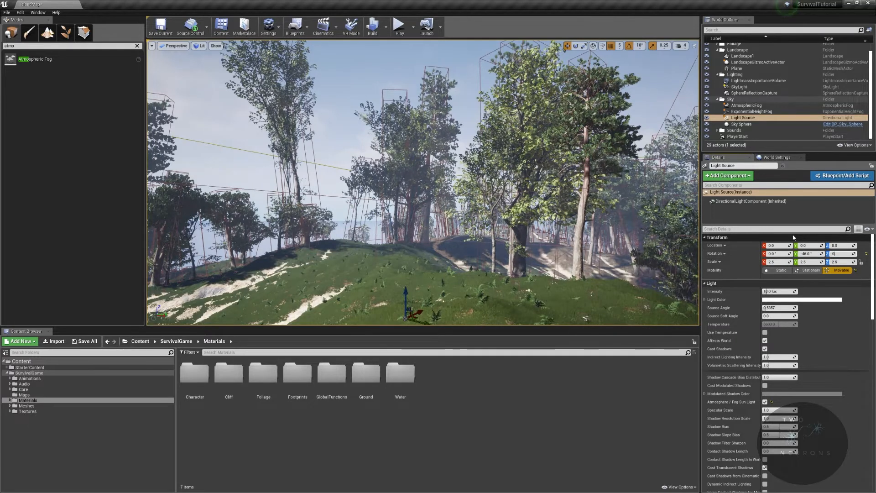
key("Return")
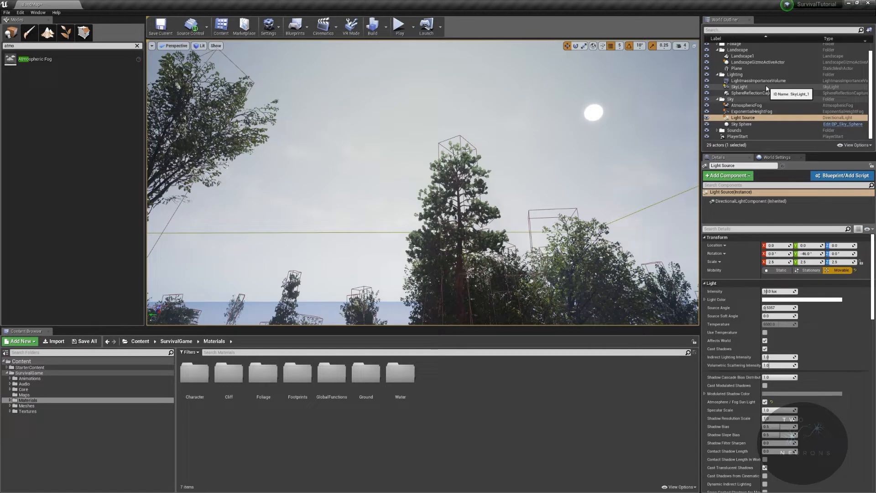
Step: Refresh the Sky Sphere's material to match the rotated light, and check the sun behind the trees
left_click(774, 87)
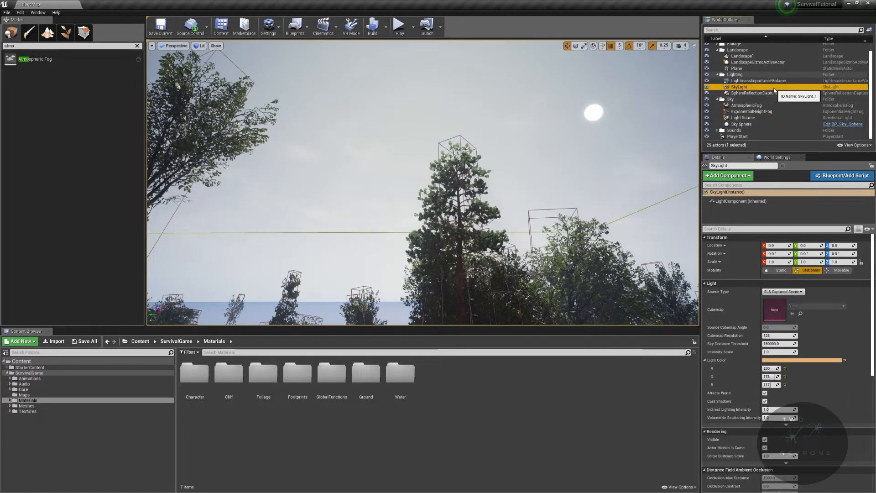
left_click(759, 124)
left_click(765, 279)
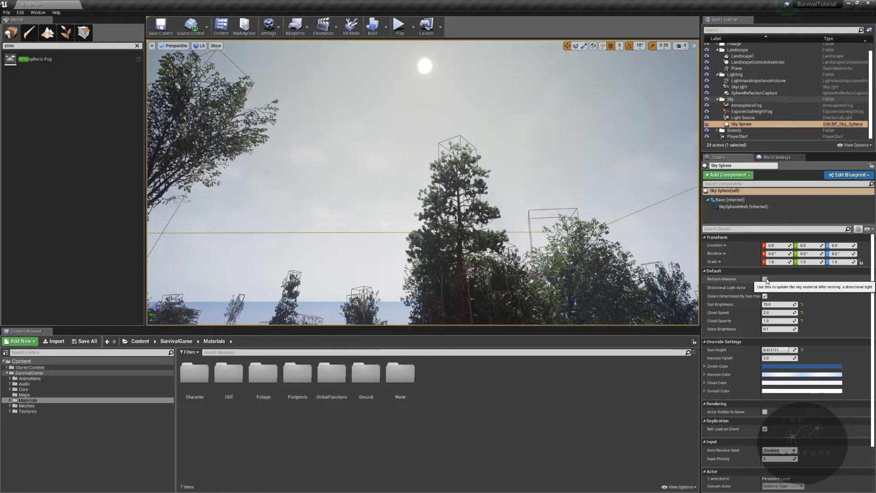
right_click_drag(434, 72, 482, 89)
key("w")
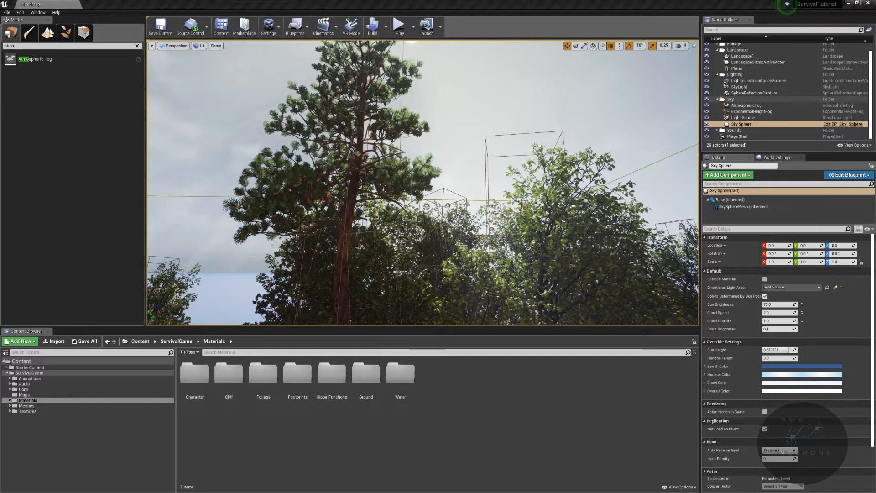
scroll(730, 388, "down", 3)
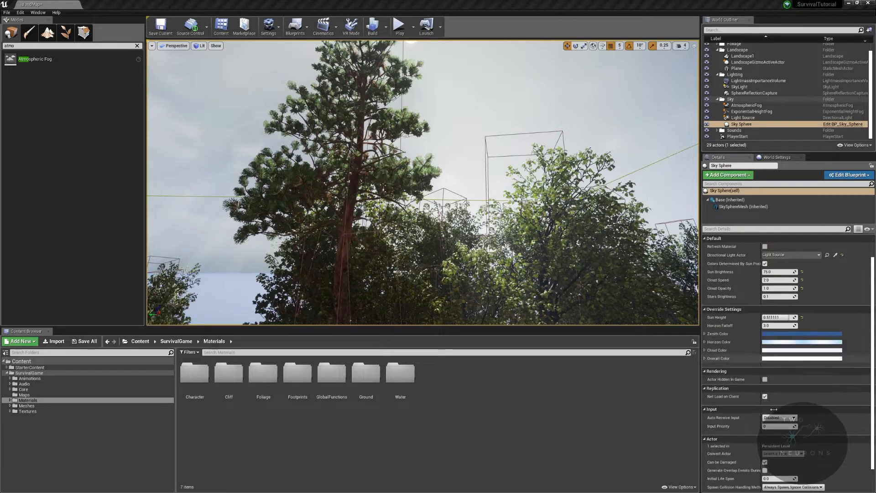
scroll(844, 404, "up", 3)
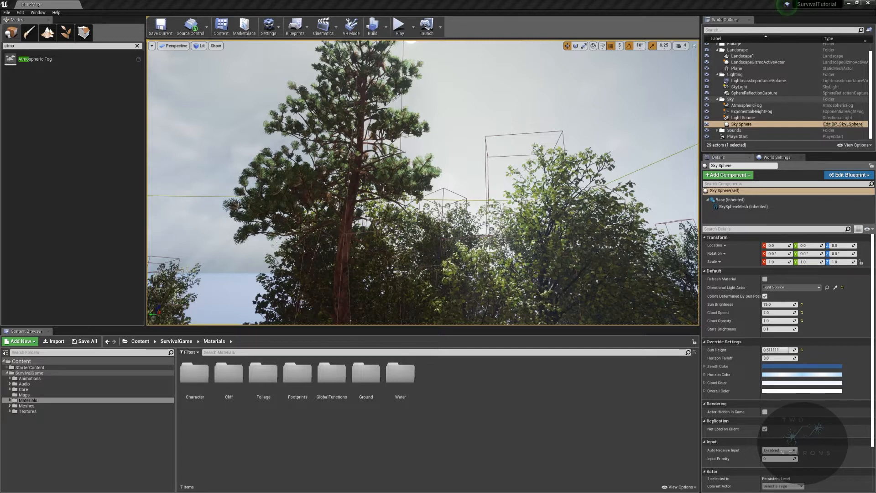
Step: Try a Fog Density of 0.05 in the ExponentialHeightFog's Second Fog Data, and reset it to the default
left_click(752, 111)
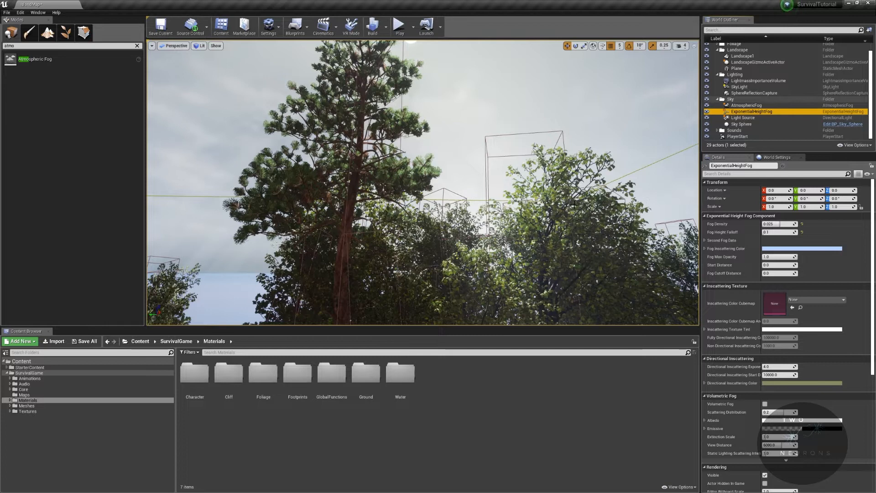
left_click(705, 240)
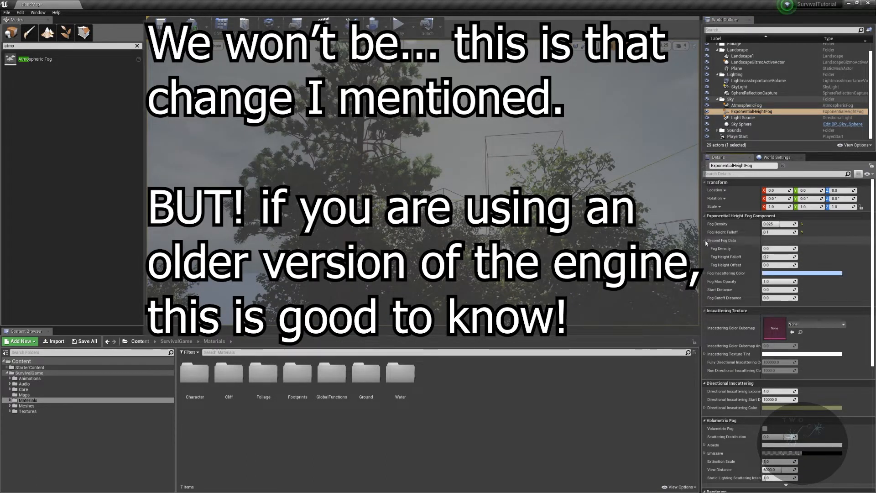
right_click_drag(648, 238, 542, 196)
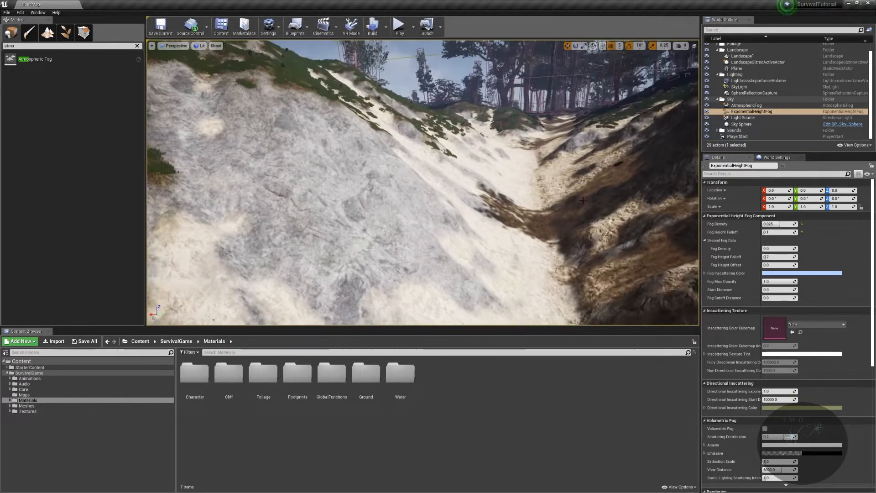
left_click_drag(776, 249, 798, 249)
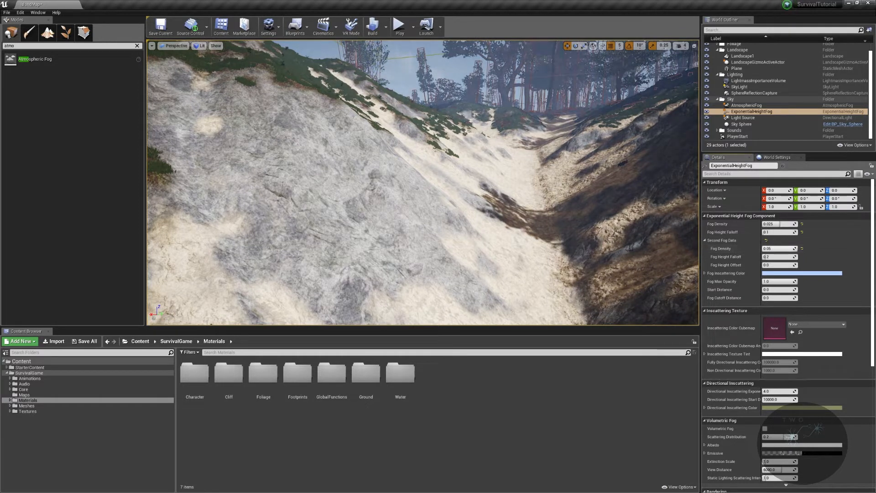
left_click(802, 249)
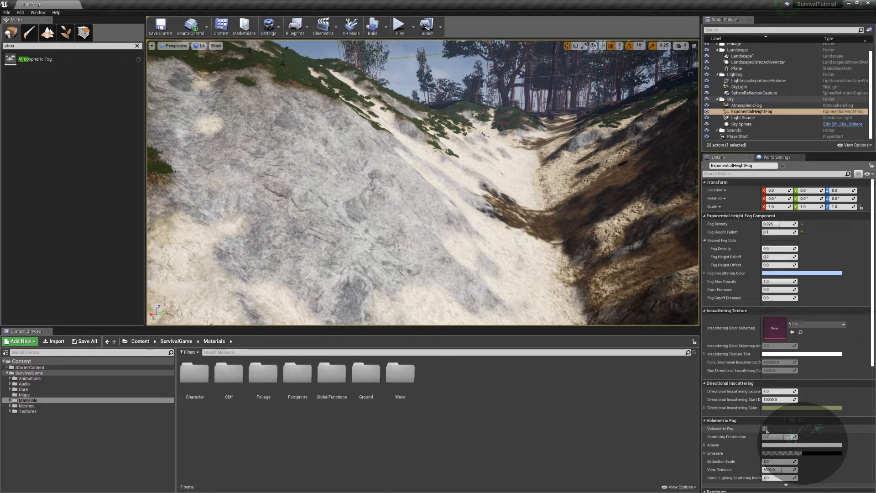
Step: Enable Volumetric Fog on the ExponentialHeightFog and inspect its effect along the sandy ravine
left_click(766, 429)
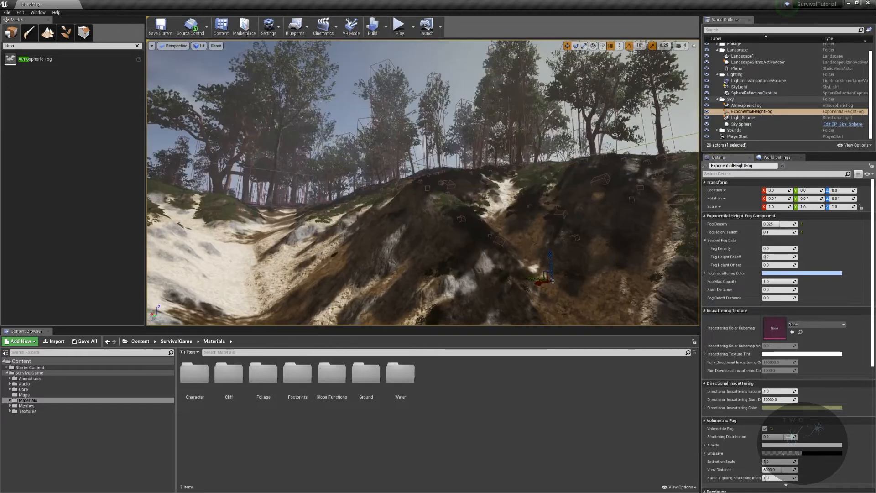
mouse_move(422, 183)
right_mouse_down()
mouse_move(516, 185)
mouse_move(397, 173)
mouse_move(384, 187)
mouse_move(415, 194)
mouse_move(420, 180)
mouse_move(511, 185)
mouse_move(420, 183)
right_mouse_up()
right_click_drag(548, 160, 529, 157)
mouse_move(596, 240)
right_mouse_down()
mouse_move(583, 236)
mouse_move(586, 257)
mouse_move(634, 256)
mouse_move(524, 235)
mouse_move(607, 246)
mouse_move(570, 243)
mouse_move(589, 249)
right_mouse_up()
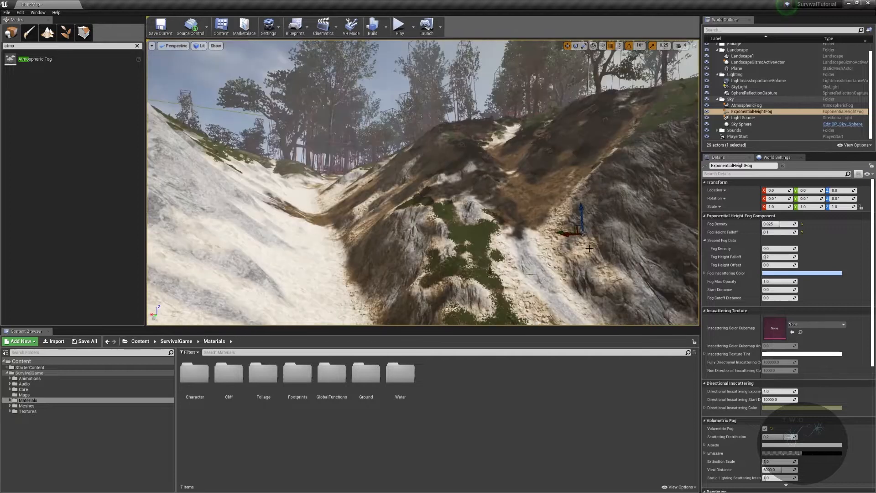
Step: Try Scattering Distribution values of -0.9 and 0.9 for the volumetric fog, viewing the glow around the sun
left_click(781, 437)
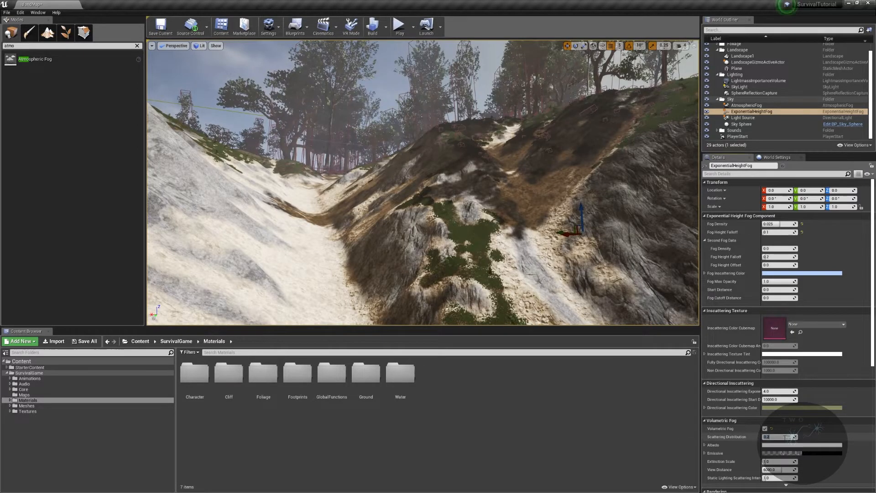
right_click_drag(468, 203, 524, 180)
type("-0.9")
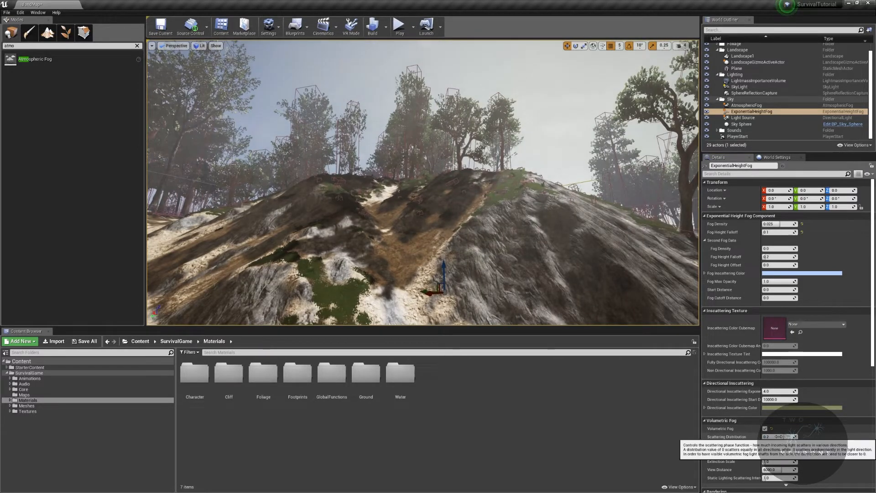
key("Return")
left_click(778, 436)
type("0.9")
key("Return")
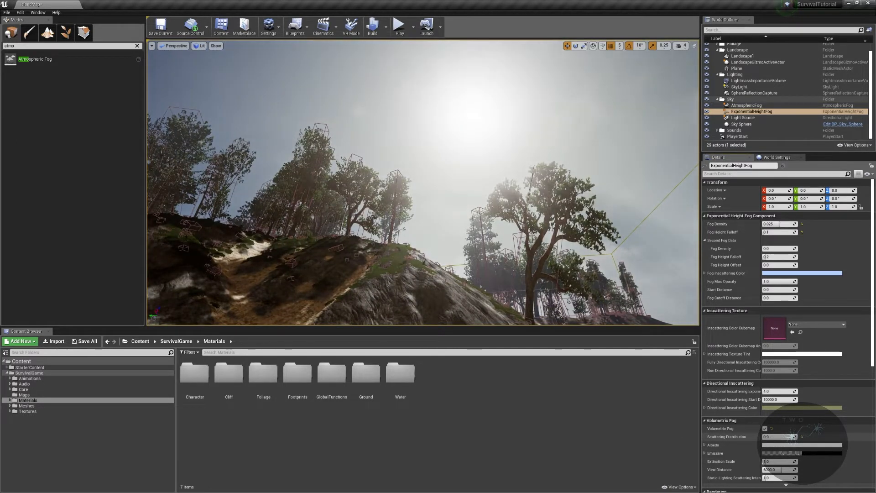
Step: Undo the 0.9 scattering value, set Scattering Distribution to 0, and compare it with -0.9 while facing the sun
key("ctrl+z")
key("w")
right_click_drag(423, 183, 516, 188)
key("s")
left_click(786, 437)
type("0")
key("Return")
right_click_drag(468, 224, 475, 188)
key("ctrl+z")
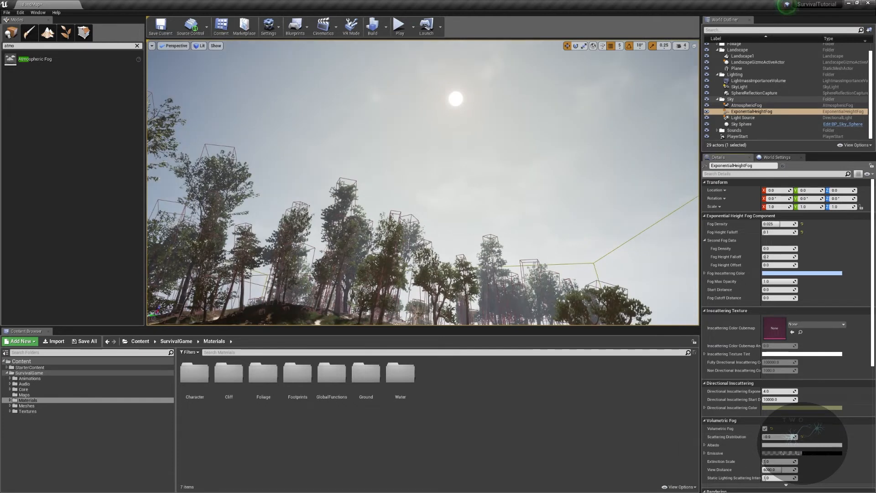
key("ctrl+y")
key("ctrl+z")
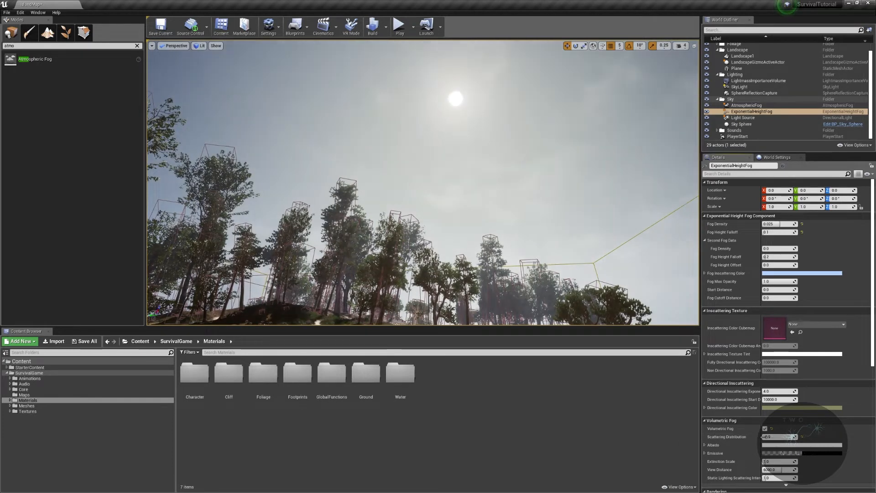
key("ctrl+y")
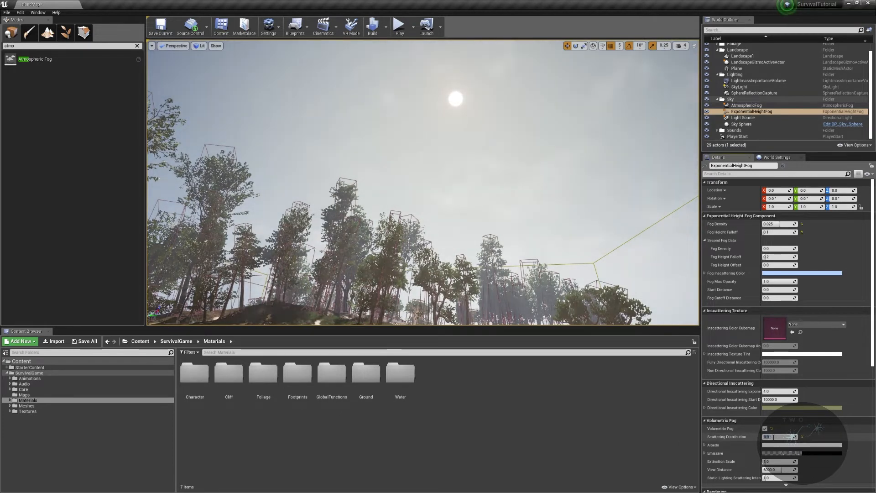
Step: Face the wooded hills and enter a new Scattering Distribution value for the volumetric fog
right_click_drag(662, 256, 630, 293)
key("w")
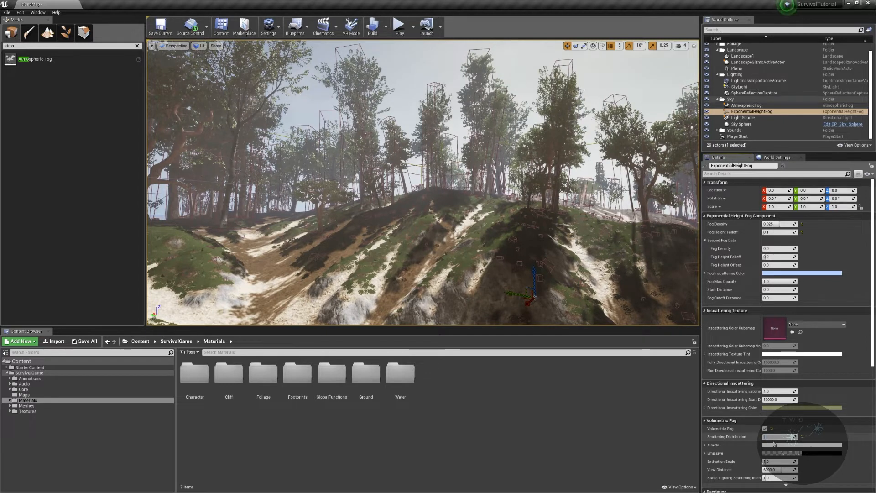
key("Return")
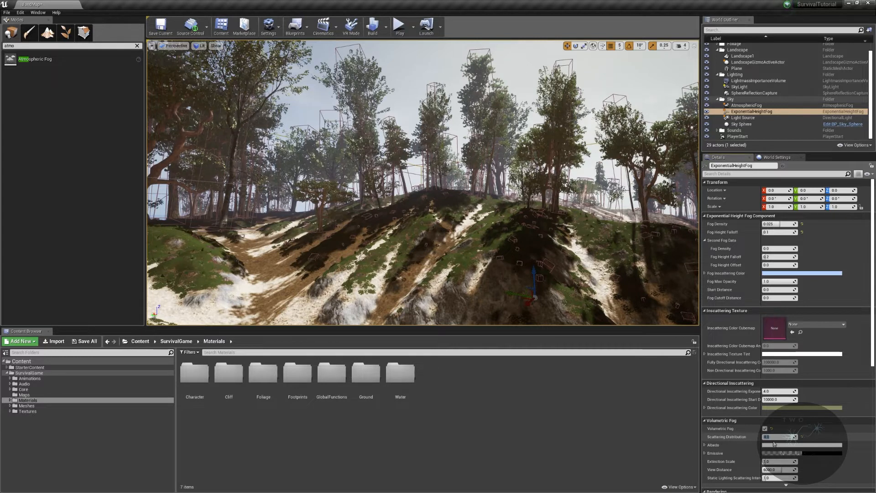
Step: Set the volumetric fog's Scattering Distribution to 0.05 and compare it with 0 while facing the sun and wooded hills
right_click_drag(514, 248, 559, 183)
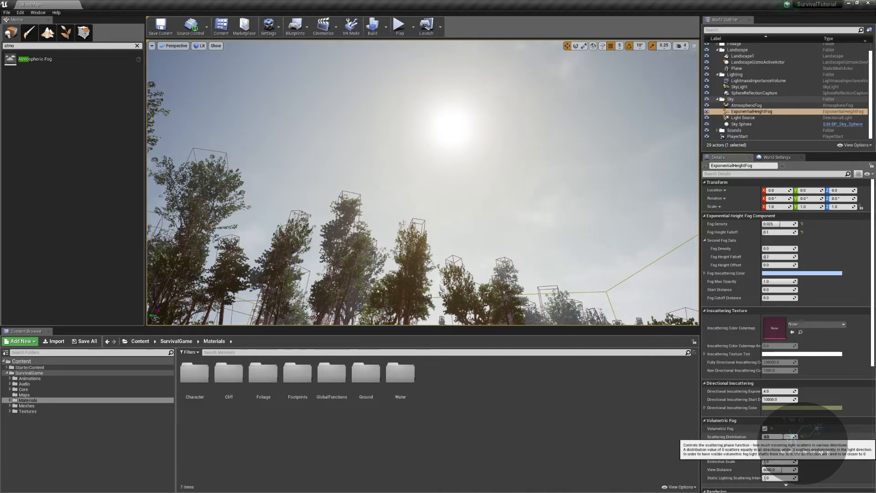
left_click(783, 437)
right_click_drag(539, 237, 534, 272)
left_click(776, 437)
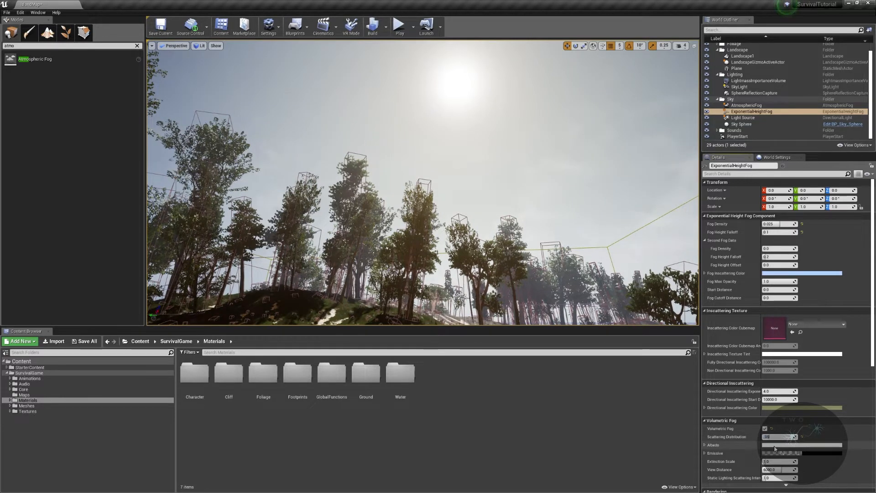
key("Return")
right_click_drag(539, 228, 502, 265)
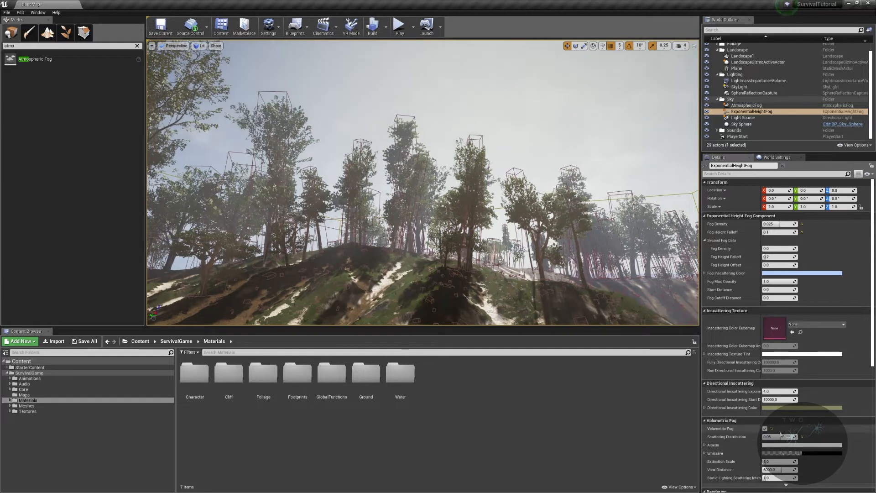
key("Return")
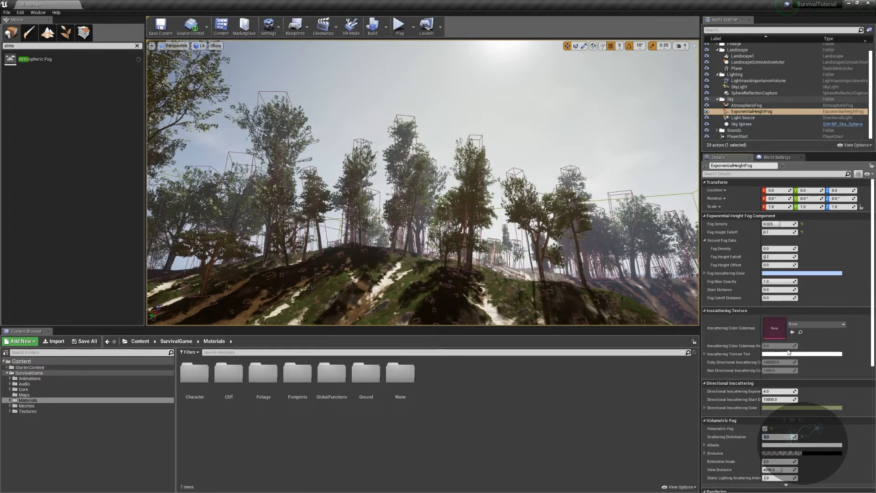
type("0")
key("Return")
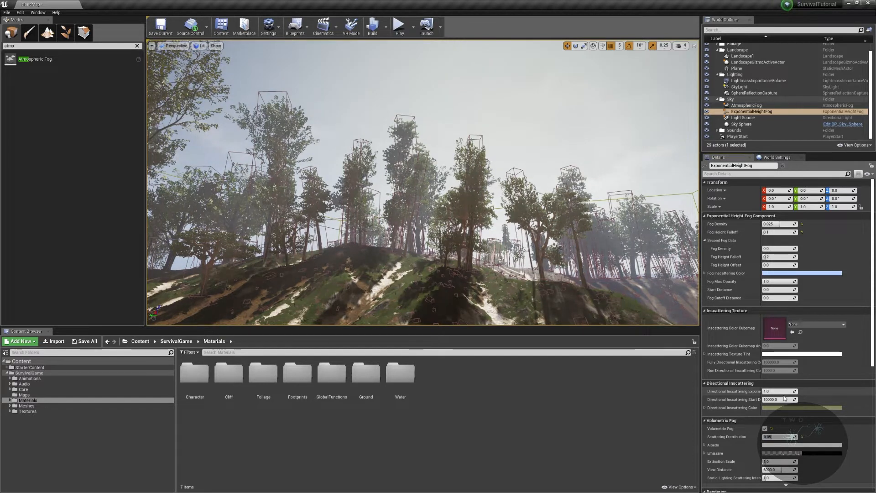
Step: Try a strong red Emissive value for the volumetric fog over the coast and hills, and reset R to 0
mouse_move(515, 206)
right_mouse_down()
mouse_move(552, 237)
mouse_move(525, 237)
mouse_move(498, 279)
mouse_move(534, 215)
mouse_move(530, 201)
right_mouse_up()
key("w")
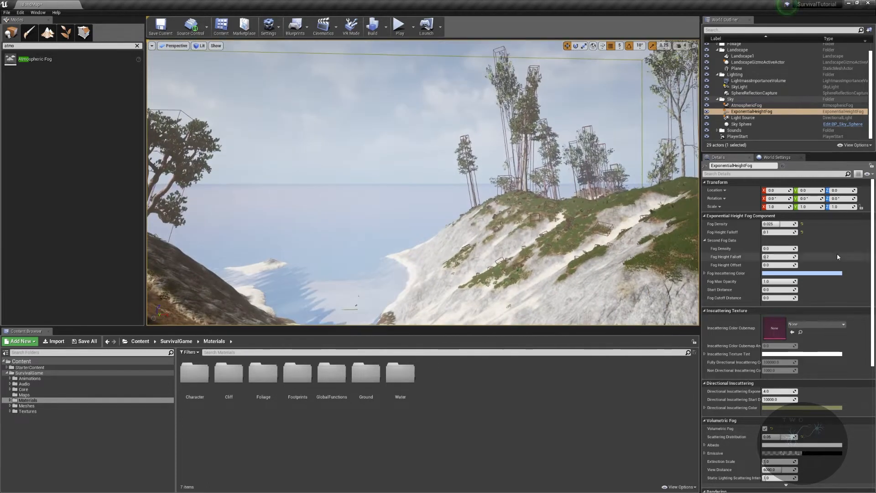
right_click_drag(633, 270, 539, 282)
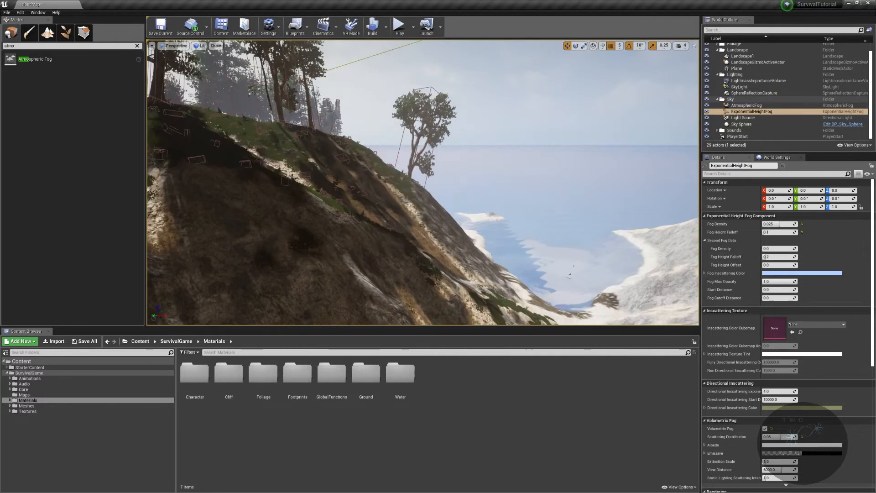
left_click(705, 453)
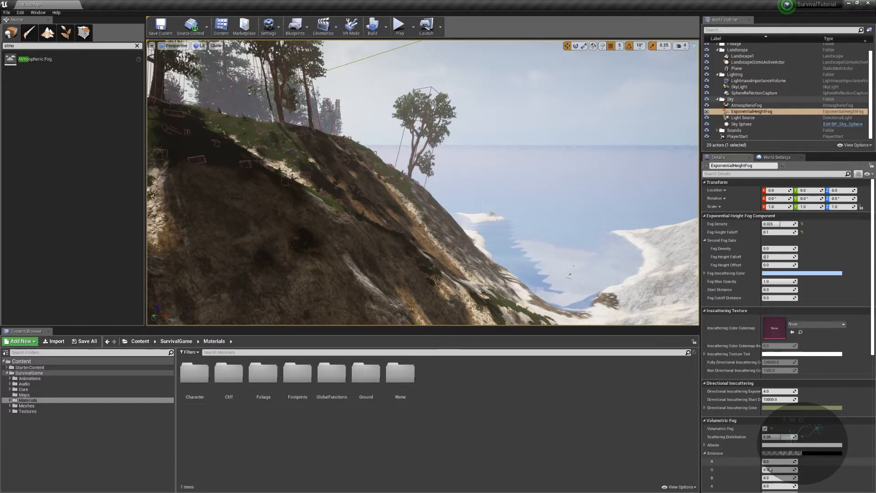
right_click_drag(423, 182, 255, 174)
right_click_drag(423, 182, 497, 212)
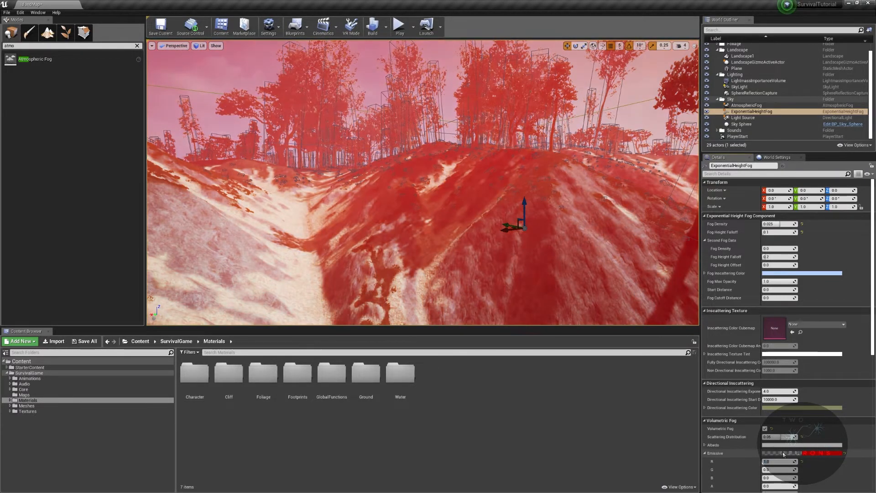
right_click_drag(529, 219, 580, 214)
mouse_move(779, 462)
left_mouse_down()
mouse_move(831, 462)
mouse_move(771, 461)
left_mouse_up()
right_click_drag(525, 228, 438, 213)
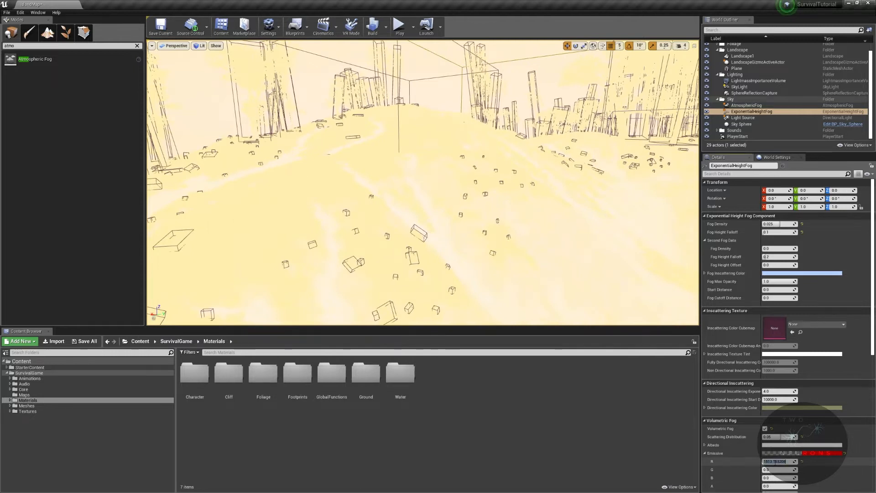
type("0")
key("Return")
Step: Try orange and pale yellow Emissive colours for the volumetric fog over the ravine, and cancel the colour change
scroll(759, 438, "down", 3)
right_click_drag(639, 296, 702, 300)
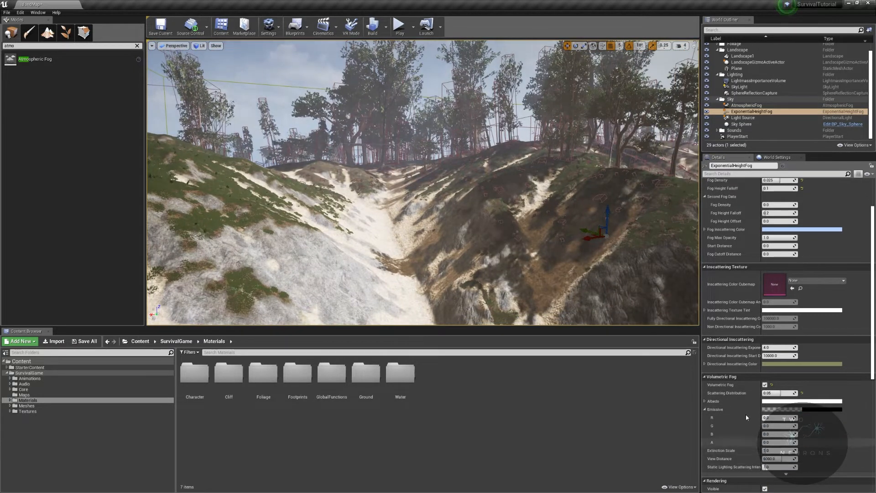
left_click_drag(767, 426, 789, 418)
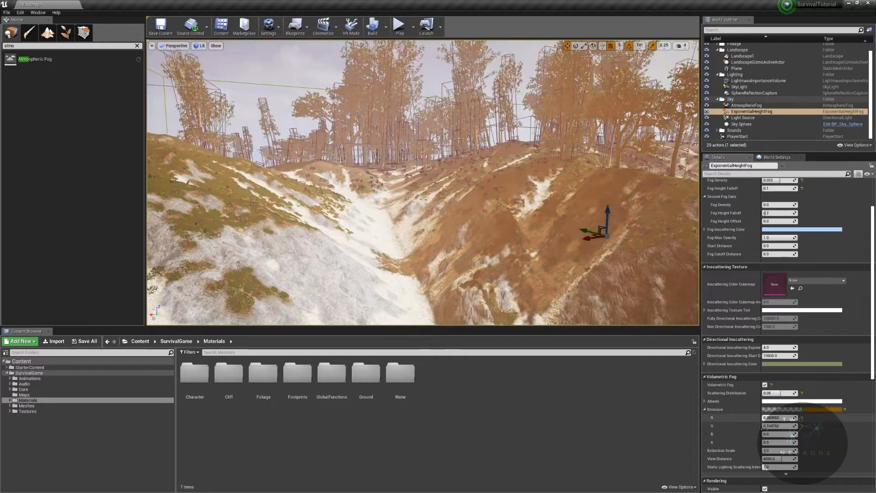
left_click(795, 409)
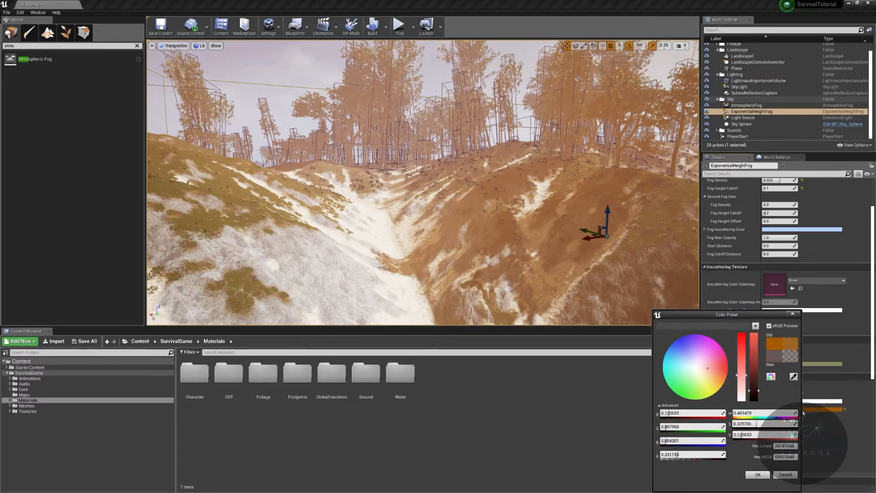
left_click(785, 475)
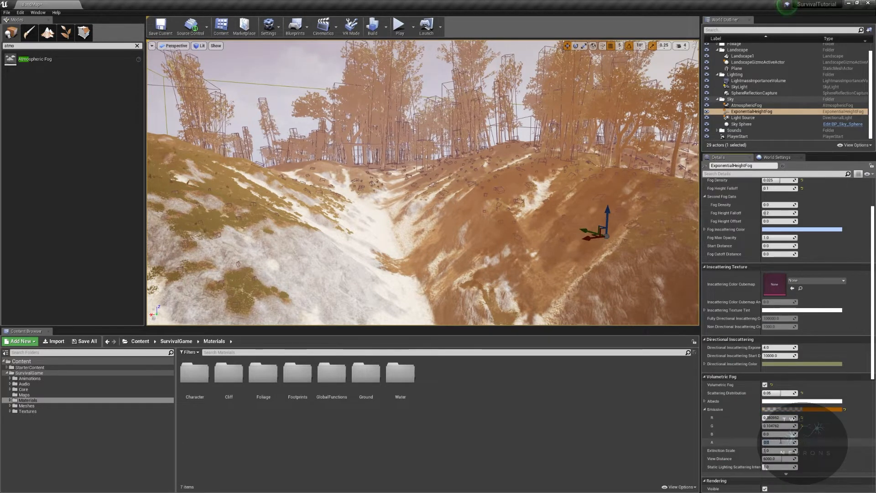
left_click(801, 409)
left_click(705, 385)
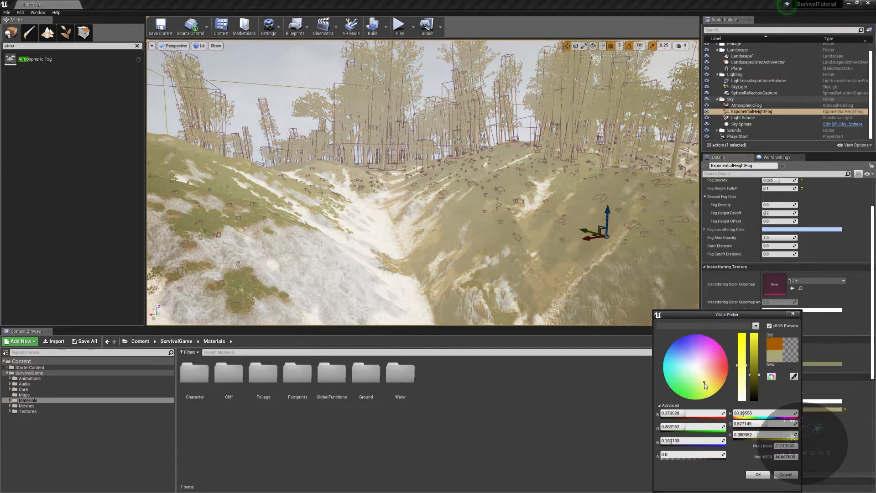
mouse_move(697, 375)
left_mouse_down()
mouse_move(709, 386)
mouse_move(706, 343)
mouse_move(663, 341)
mouse_move(683, 376)
mouse_move(707, 338)
mouse_move(694, 367)
mouse_move(701, 375)
left_mouse_up()
left_click(785, 474)
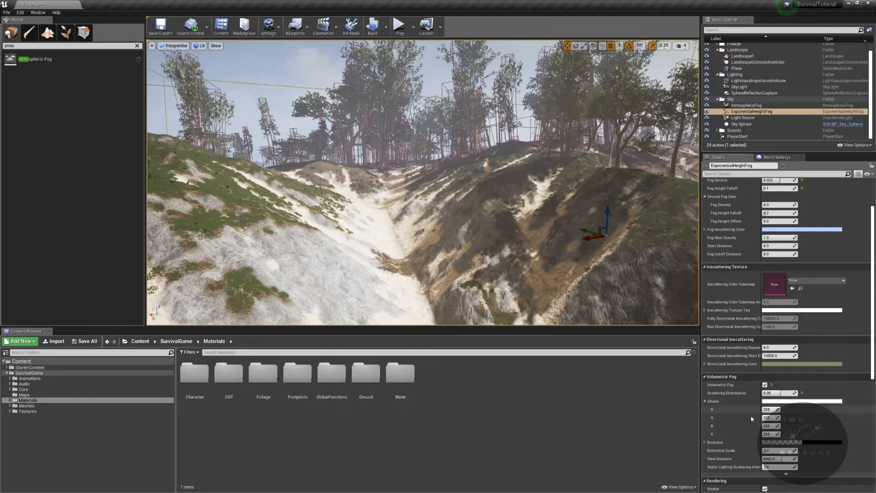
Step: Try a tinted Albedo colour for the volumetric fog and collapse its channel values
left_click(776, 401)
left_click_drag(705, 384, 683, 368)
left_click(765, 472)
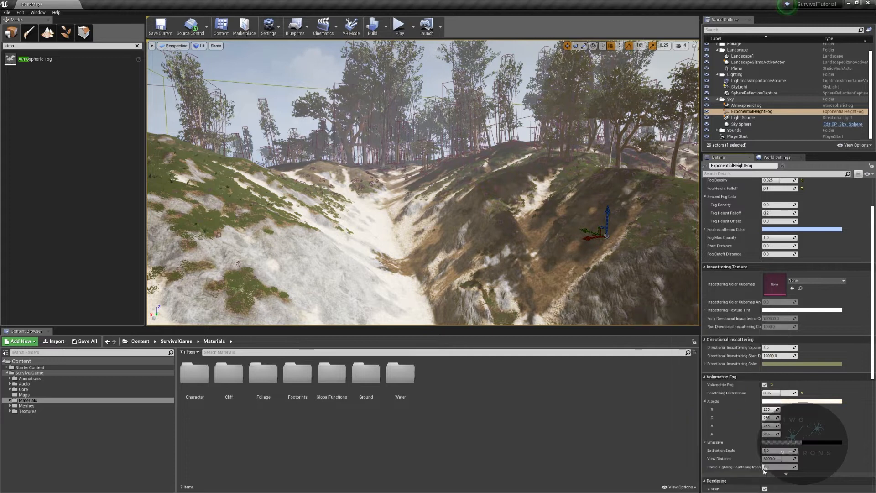
left_click(704, 402)
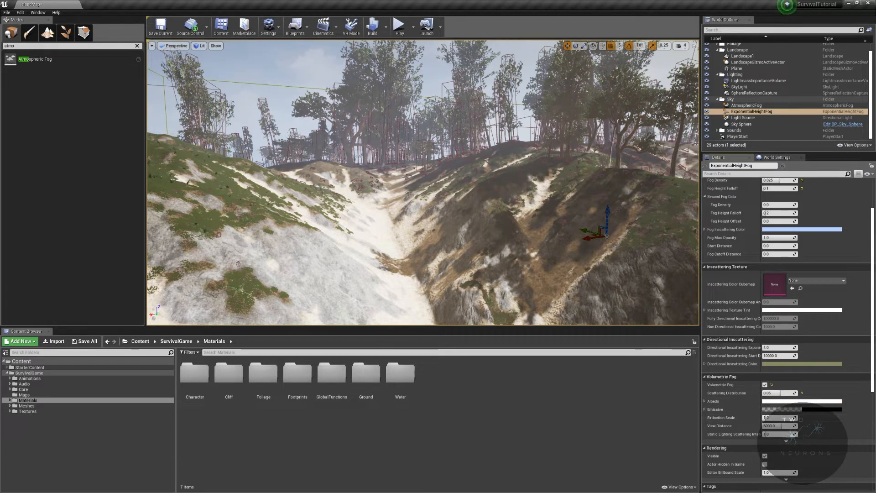
Step: Select the SkyLight and recapture the scene for it
scroll(787, 445, "down", 7)
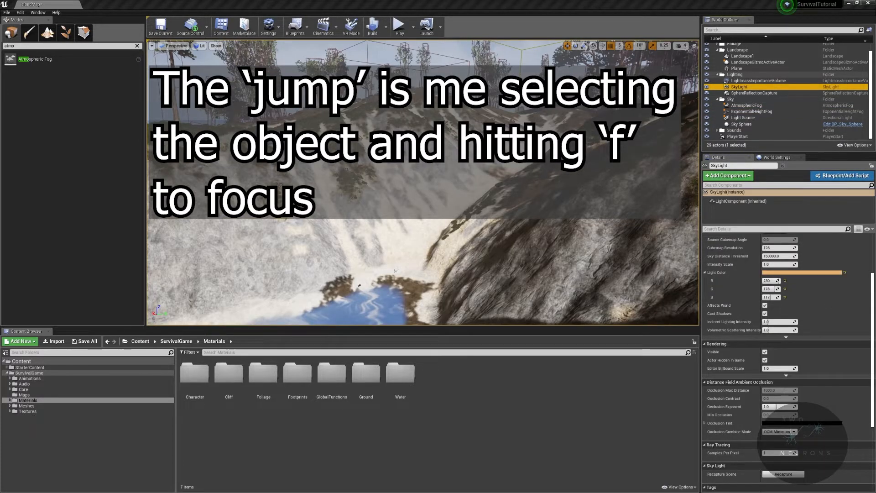
left_click(757, 87)
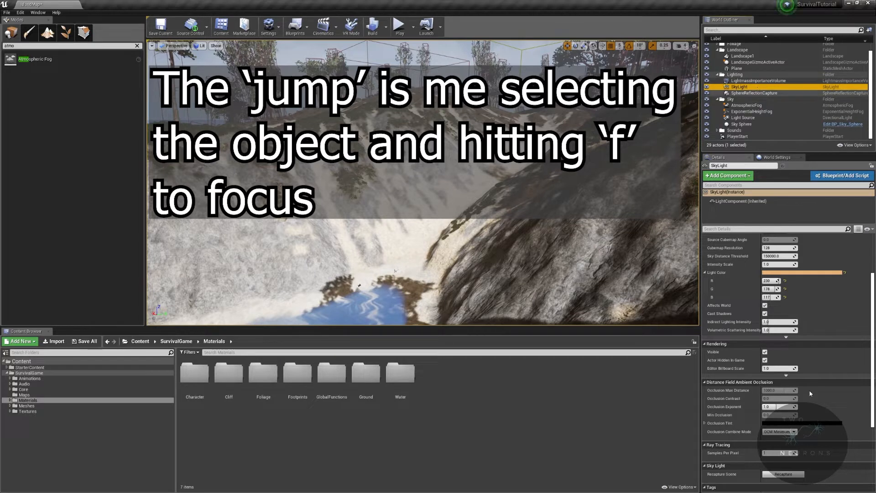
scroll(790, 408, "down", 3)
left_click(790, 408)
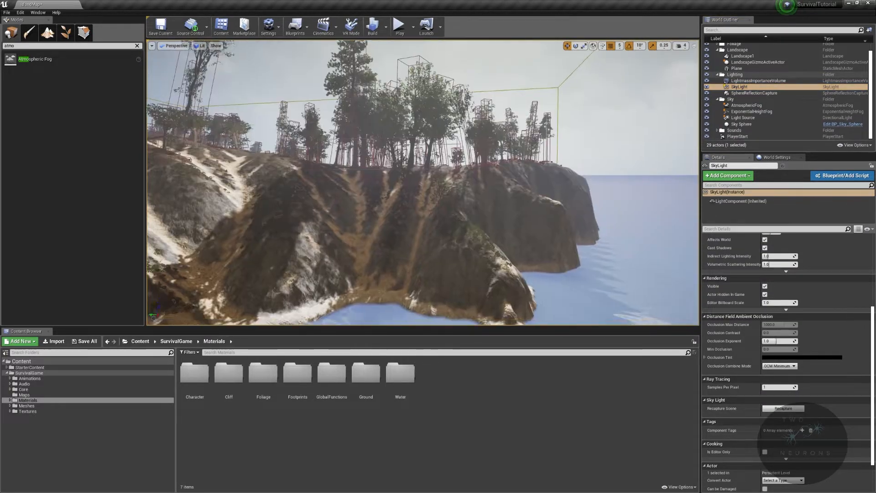
Step: Move the SphereReflectionCapture out over the water of the cove, to about Y -9035
right_click_drag(423, 182, 292, 213)
mouse_move(582, 160)
right_mouse_down()
mouse_move(539, 182)
mouse_move(582, 161)
right_mouse_up()
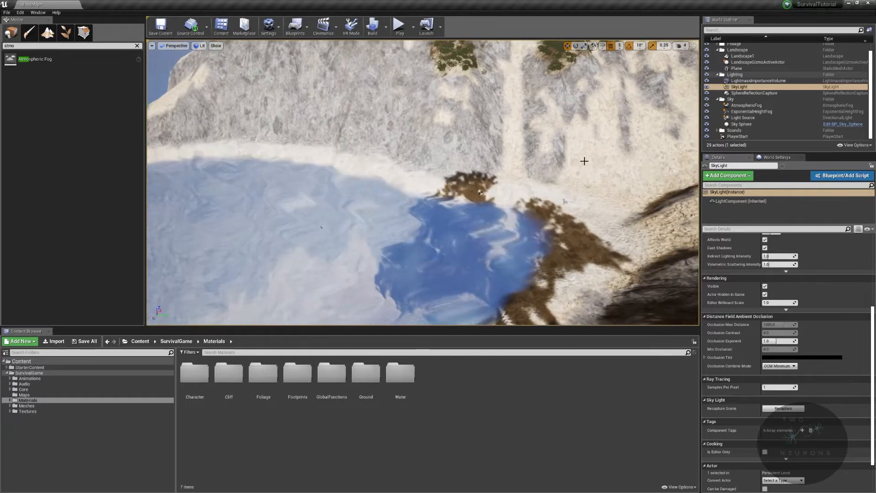
left_click(760, 93)
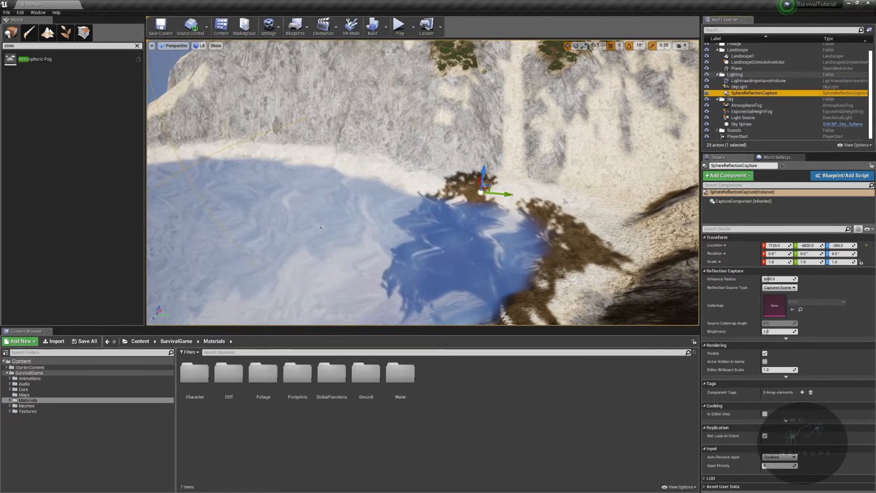
right_click_drag(619, 287, 588, 274)
mouse_move(549, 184)
right_mouse_down()
mouse_move(530, 185)
mouse_move(549, 183)
right_mouse_up()
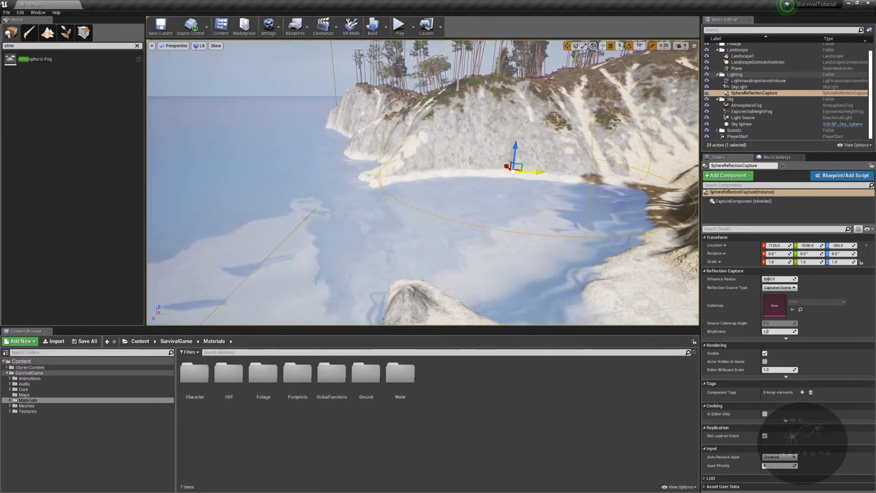
mouse_move(537, 168)
right_mouse_down()
mouse_move(529, 183)
mouse_move(561, 180)
mouse_move(554, 137)
mouse_move(529, 194)
mouse_move(540, 184)
right_mouse_up()
mouse_move(294, 172)
right_mouse_down()
mouse_move(285, 176)
mouse_move(292, 172)
right_mouse_up()
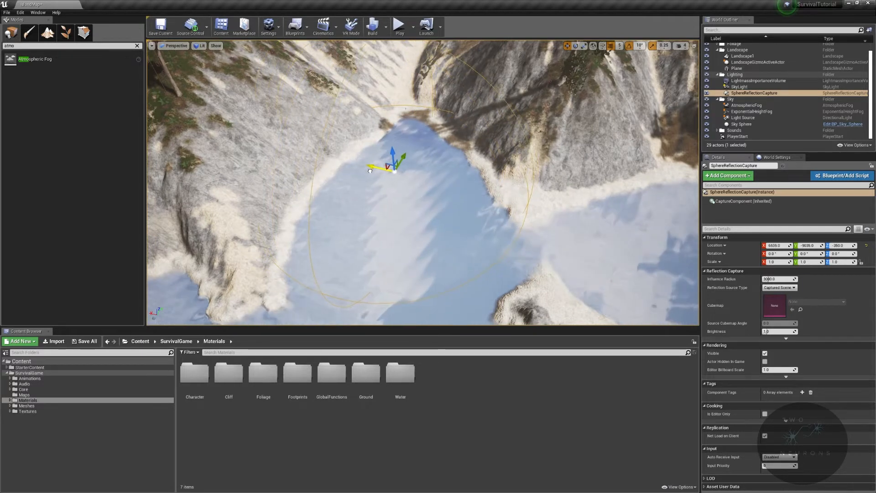
Step: Duplicate the sphere reflection capture along X into the neighbouring bay, and select both captures to compare their influence spheres
left_click_drag(379, 169, 387, 188, "alt")
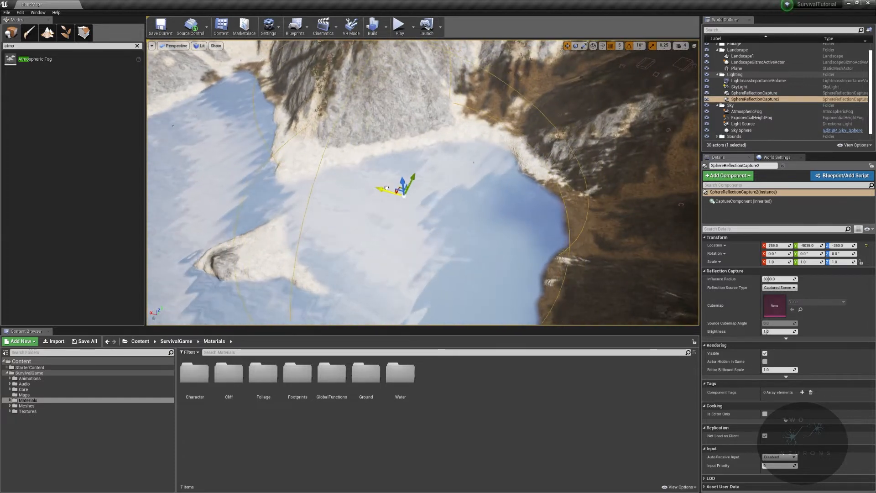
right_click_drag(387, 188, 329, 182)
left_click(760, 93)
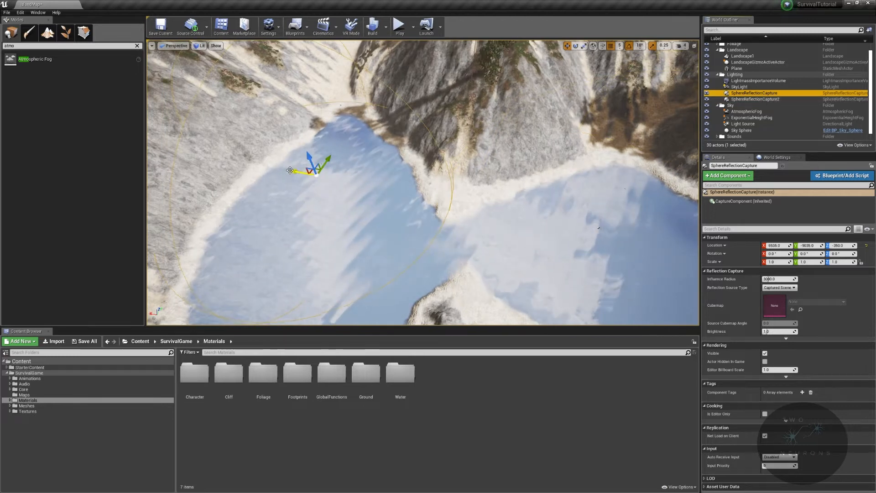
left_click(771, 99)
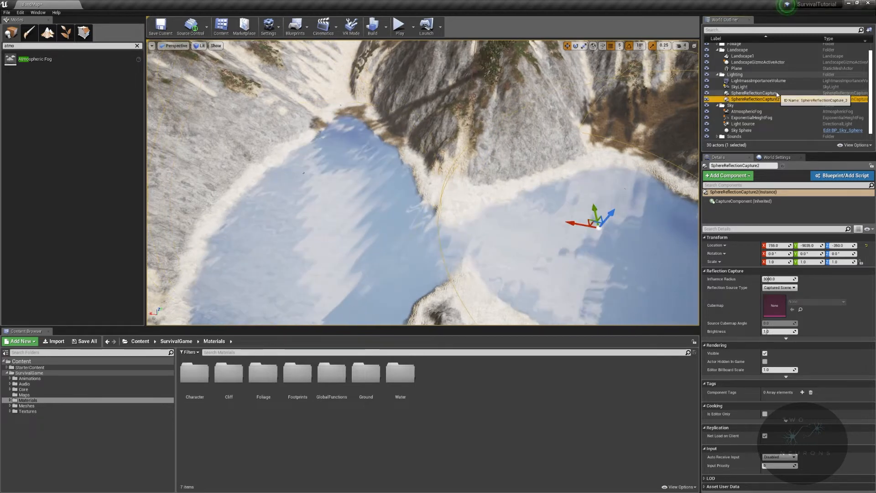
left_click(776, 93, "ctrl")
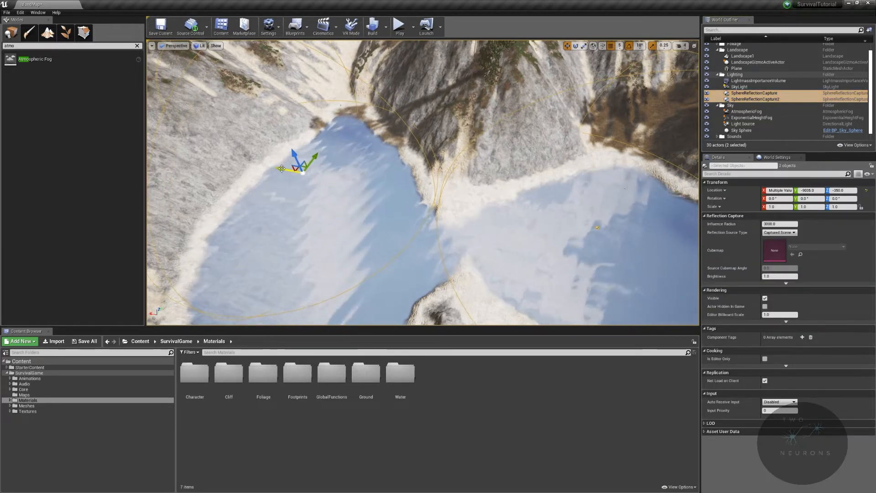
Step: Shift the second sphere reflection capture slightly along X within its bay, to about X 730
left_click(397, 185)
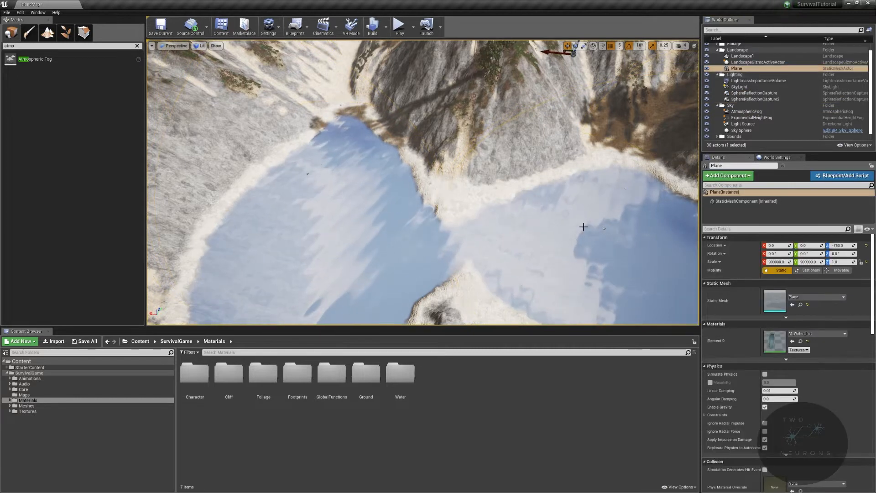
right_click(621, 223)
left_click(772, 99)
right_click_drag(560, 156, 614, 162)
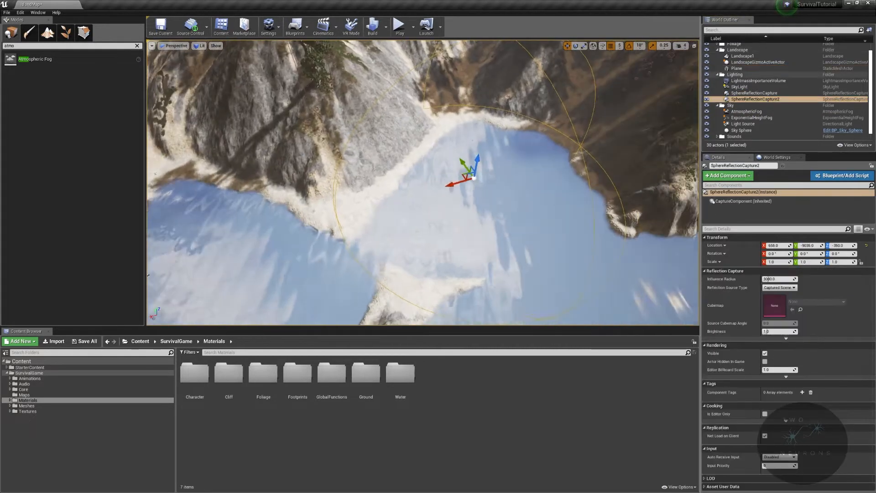
left_click_drag(454, 183, 449, 183)
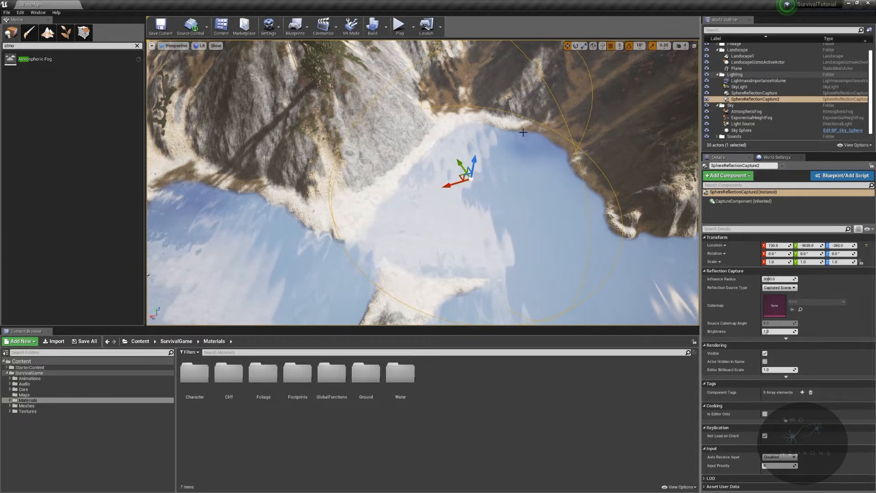
Step: Adjust the first sphere reflection capture along X, and select both captures to check where their influence spheres meet
left_click(755, 93)
right_click_drag(220, 176, 176, 162)
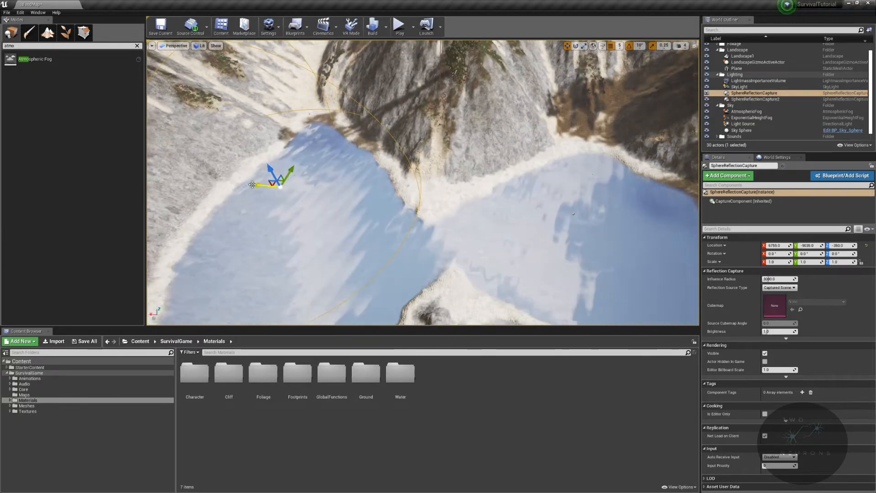
left_click(767, 99, "ctrl")
right_click_drag(402, 191, 413, 165)
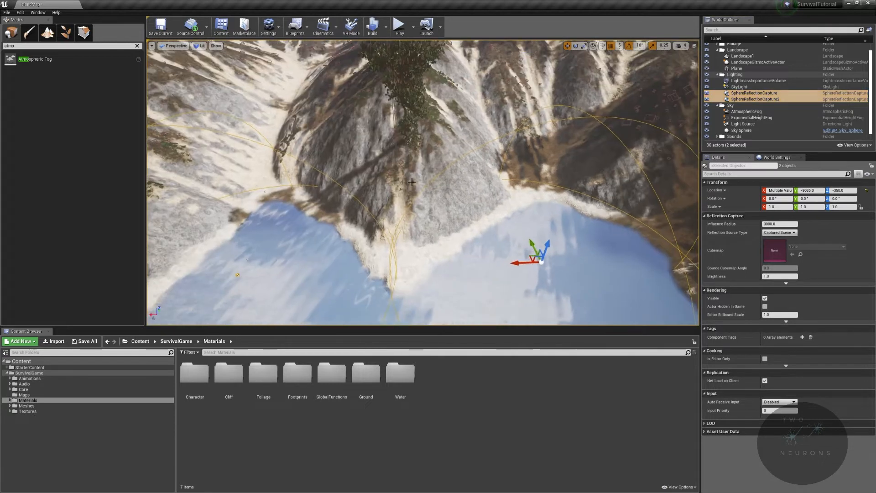
Step: Duplicate the second sphere reflection capture along X to the wooded headland, at about X -9020, Y -9035
left_click(757, 99)
right_click_drag(456, 205, 438, 174)
mouse_move(362, 149)
right_mouse_down()
mouse_move(402, 146)
mouse_move(362, 150)
right_mouse_up()
left_click_drag(331, 161, 354, 166, "alt")
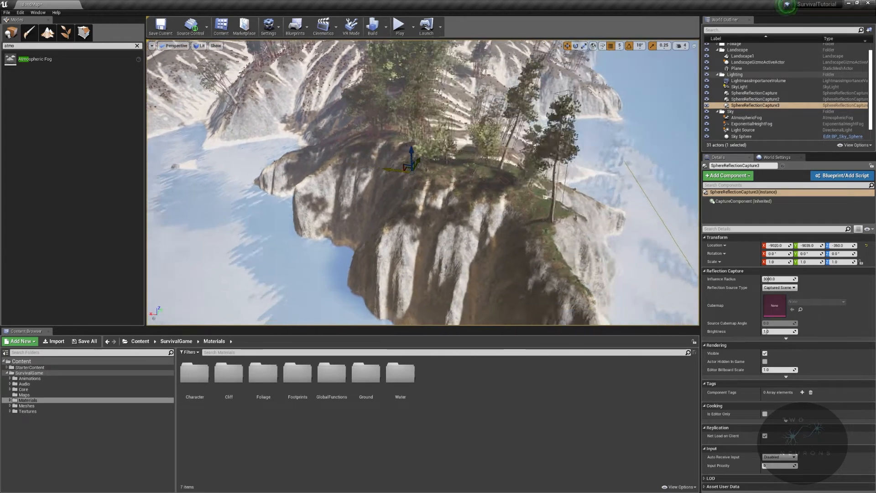
Step: Move the third sphere reflection capture off the wooded headland into the bay at about X -18030, Y -1980
right_click_drag(329, 161, 175, 181)
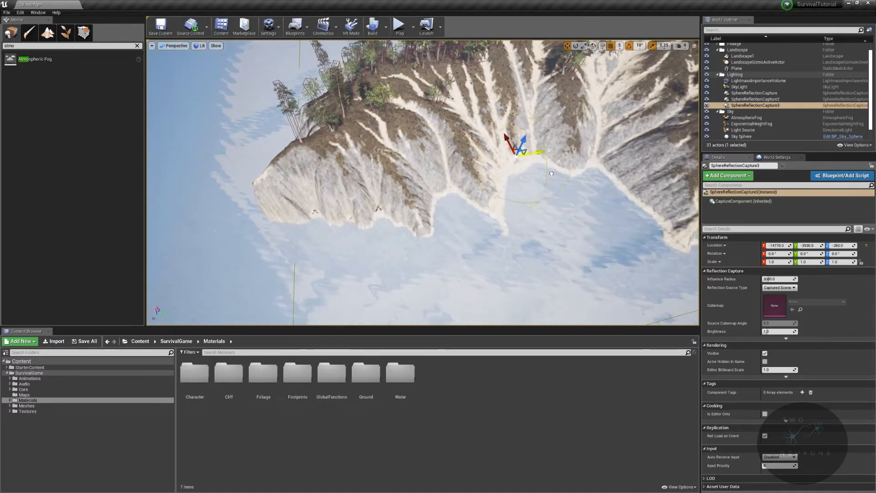
left_click_drag(575, 176, 573, 176)
right_click_drag(522, 129, 634, 146)
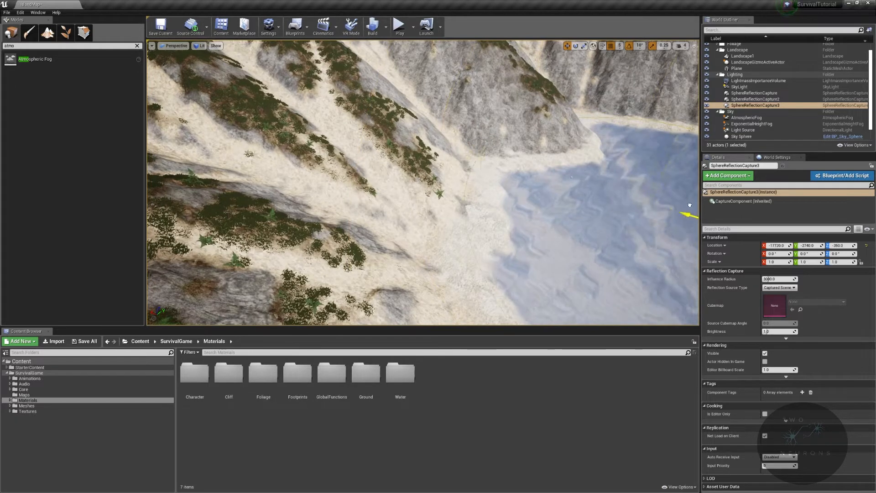
right_click_drag(385, 224, 315, 212)
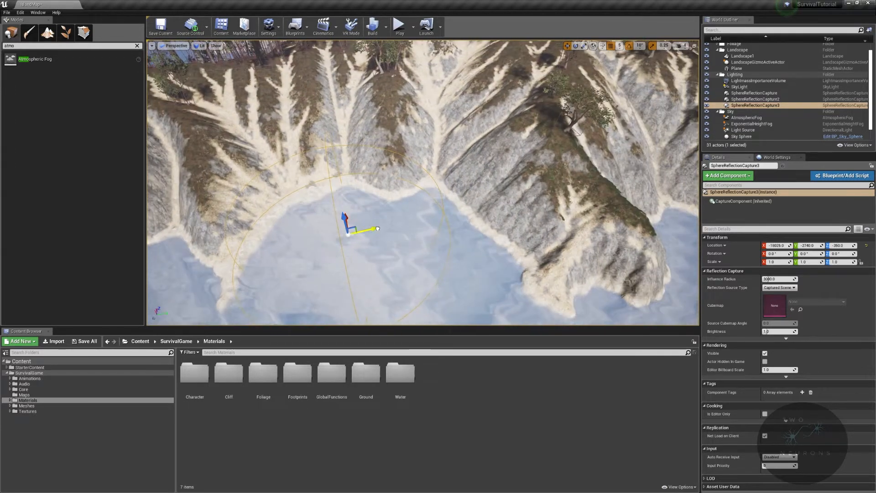
left_click_drag(392, 225, 398, 223)
key("s")
right_click_drag(398, 224, 312, 206)
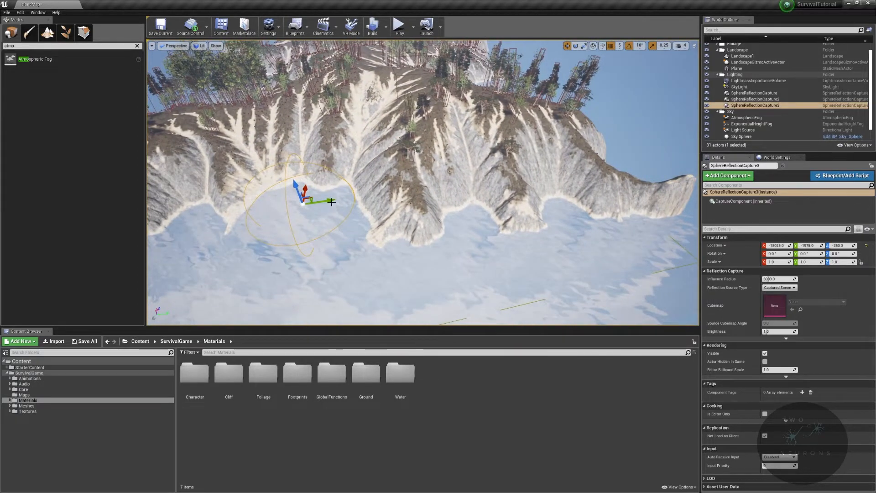
Step: Duplicate the third sphere reflection capture along Y to cover the next two bays, placing the last copy at about X -21770, Y 13040
left_click_drag(330, 202, 502, 203, "alt")
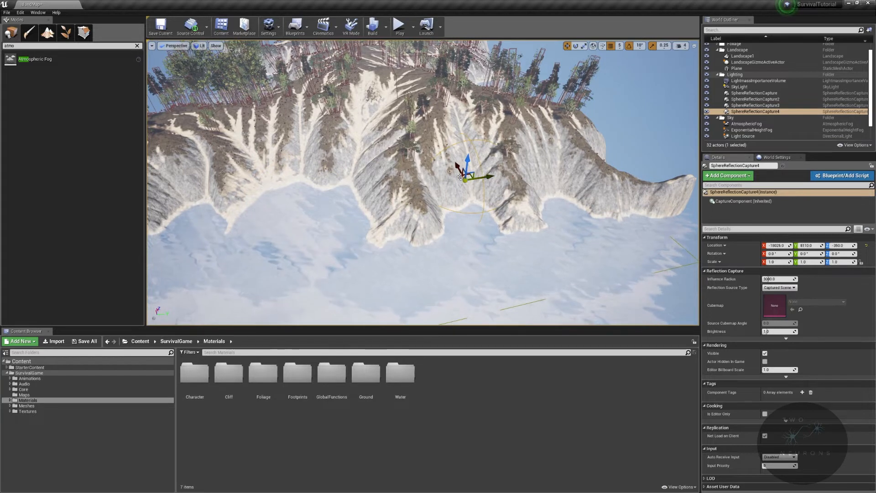
left_click_drag(464, 204, 465, 208)
mouse_move(465, 207)
right_mouse_down()
mouse_move(516, 219)
mouse_move(459, 191)
right_mouse_up()
key("w")
key("s")
left_click_drag(406, 195, 442, 199, "alt")
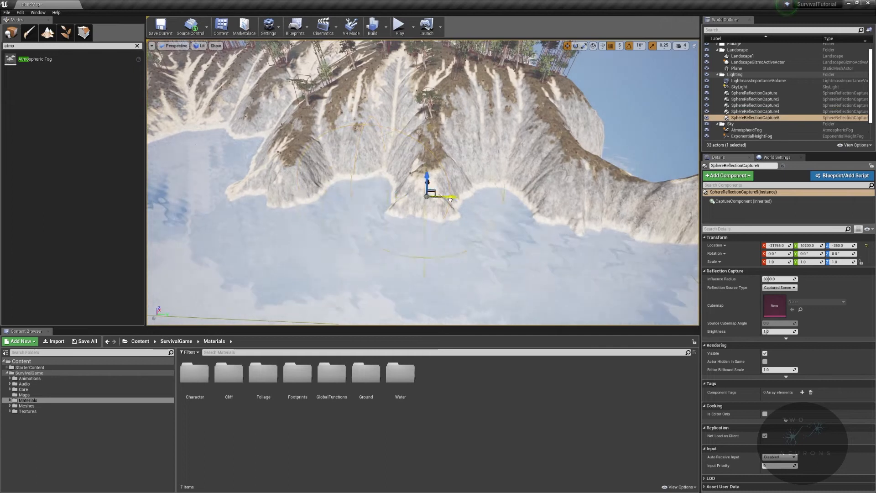
left_click_drag(527, 208, 521, 208)
Step: Duplicate the fifth sphere reflection capture along X and position it in the wide bay at about X -5460
right_click_drag(522, 208, 372, 211)
key("d")
key("s")
left_click_drag(315, 190, 435, 184, "alt")
right_click_drag(544, 178, 555, 179)
key("w")
key("d")
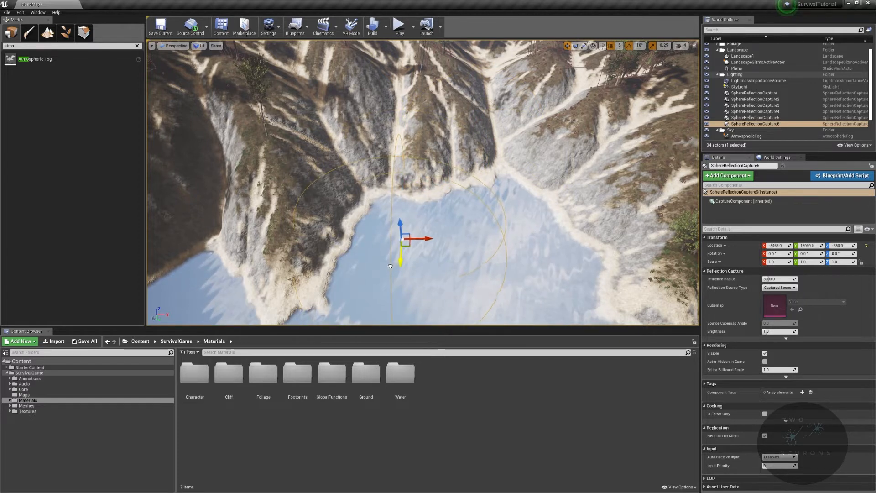
Step: Enlarge the sixth sphere reflection capture's influence radius to about 4715 and shift it along X to about -4390
left_click_drag(794, 279, 840, 279)
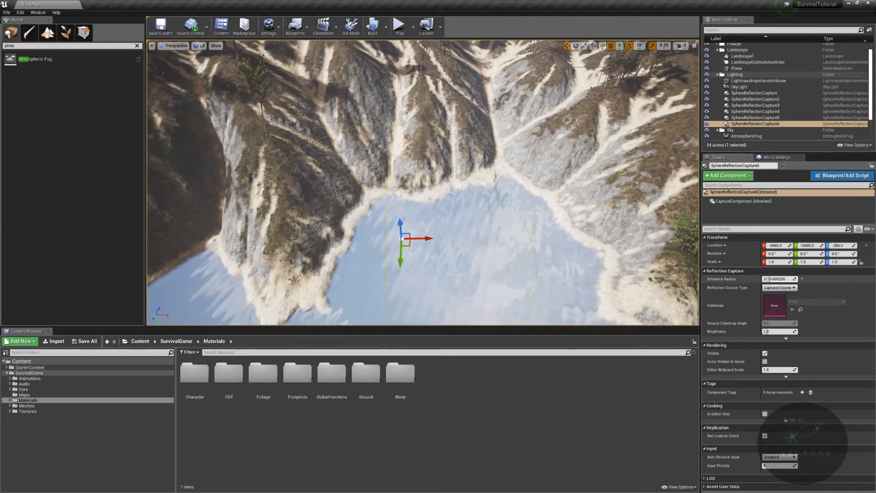
left_click_drag(840, 279, 803, 279)
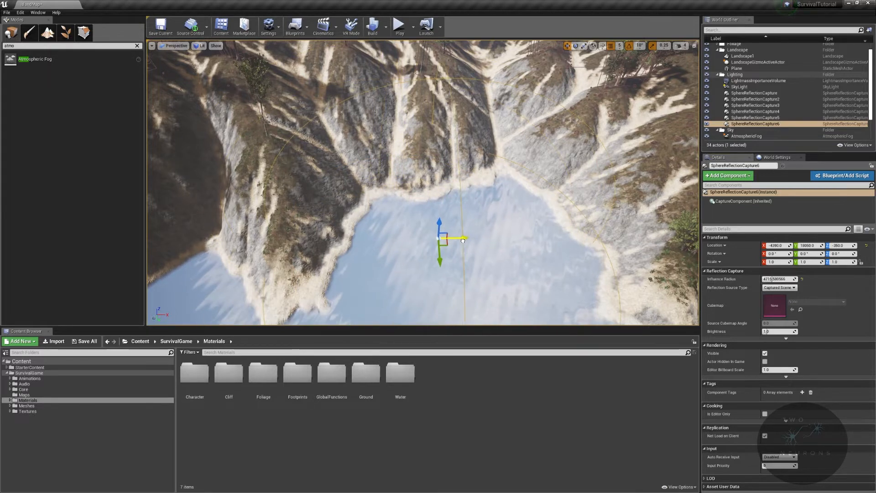
Step: Duplicate the fifth sphere reflection capture along X to the island's far end and position it in the narrow inlet at about Y 11330
right_click_drag(484, 211, 442, 160)
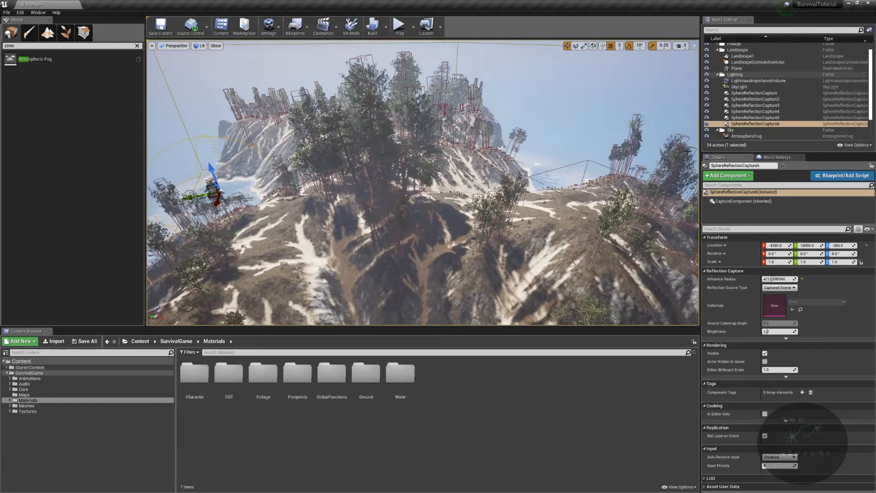
left_click(785, 118)
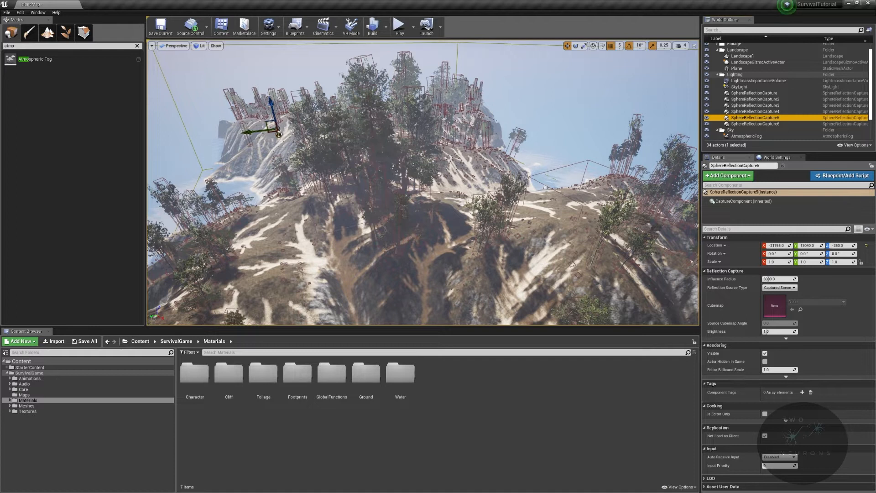
left_click_drag(276, 133, 281, 157, "alt")
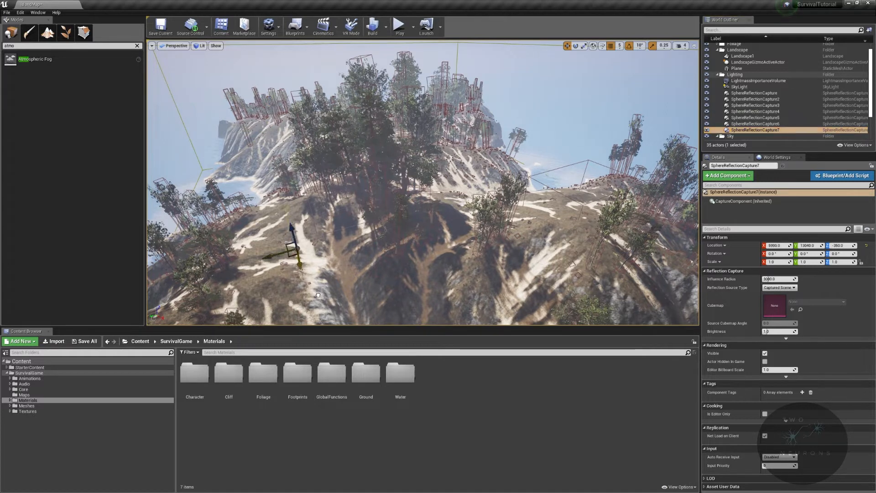
right_click_drag(319, 237, 312, 290)
left_click_drag(368, 144, 368, 145)
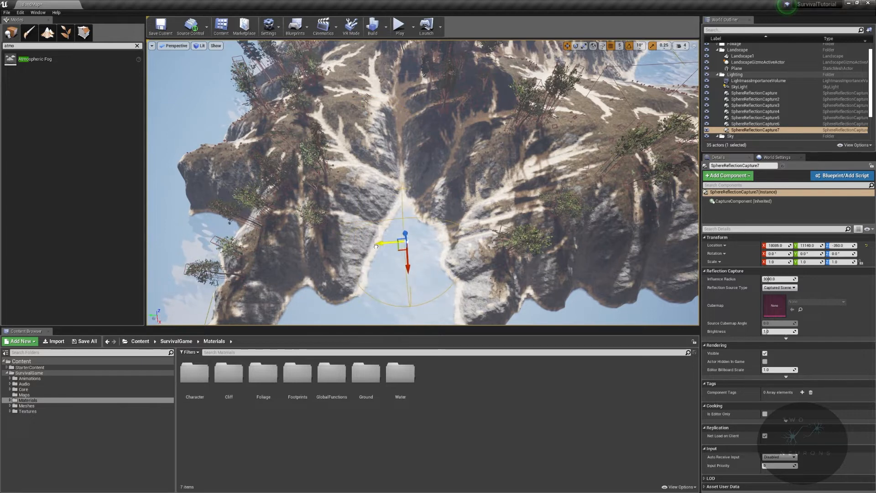
left_click_drag(374, 246, 373, 246)
Step: Duplicate the seventh sphere reflection capture along Y and position it in the inlet on the opposite side of the headland
right_click_drag(372, 246, 385, 226)
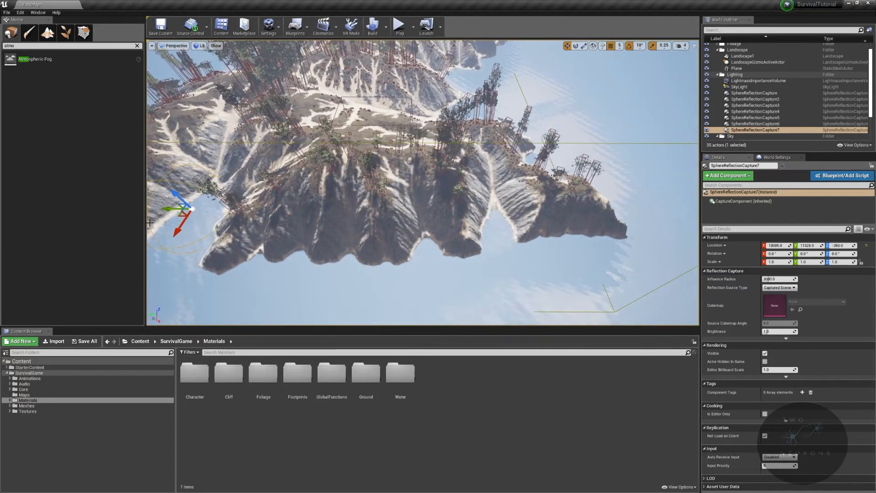
left_click_drag(166, 208, 474, 223, "alt")
right_click_drag(473, 210, 538, 222)
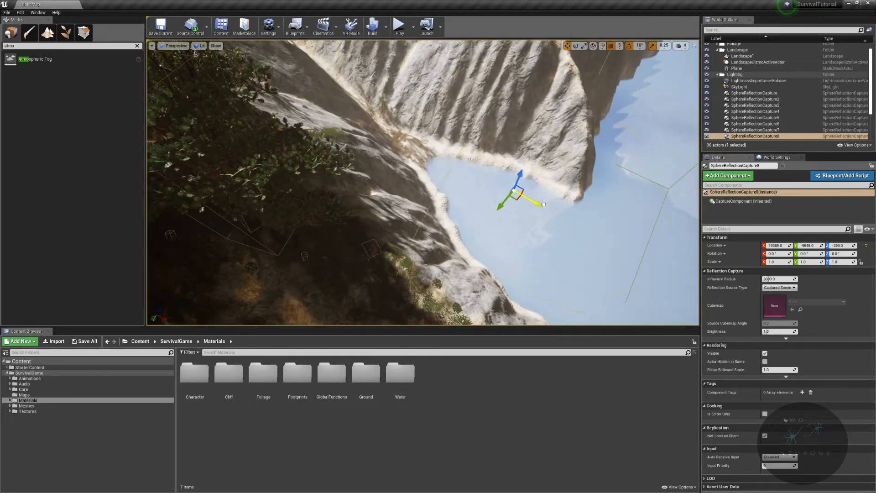
left_click_drag(626, 253, 624, 253)
Step: Select the seventh sphere reflection capture and shift it slightly along X within its inlet
right_click_drag(624, 252, 489, 217)
left_click(358, 237)
right_click_drag(358, 237, 326, 244)
right_click_drag(406, 206, 403, 195)
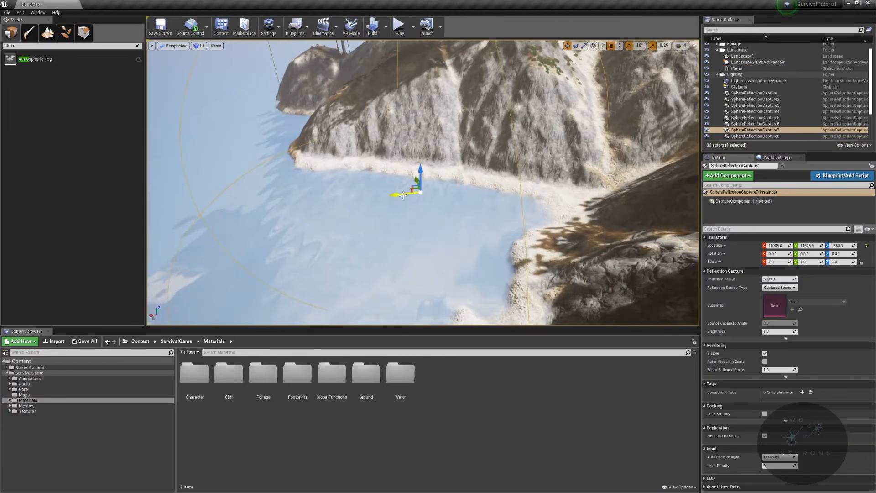
Step: Build the lighting for the island map
right_click_drag(335, 202, 407, 175)
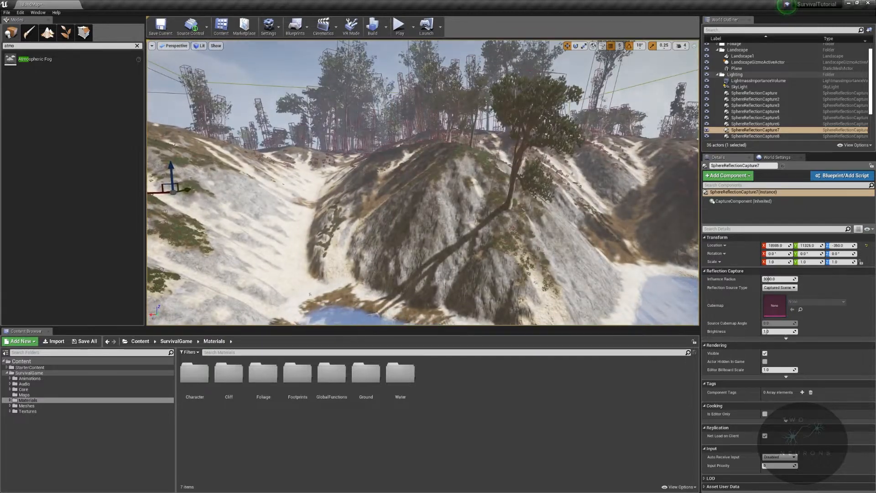
left_click(386, 26)
left_click(400, 45)
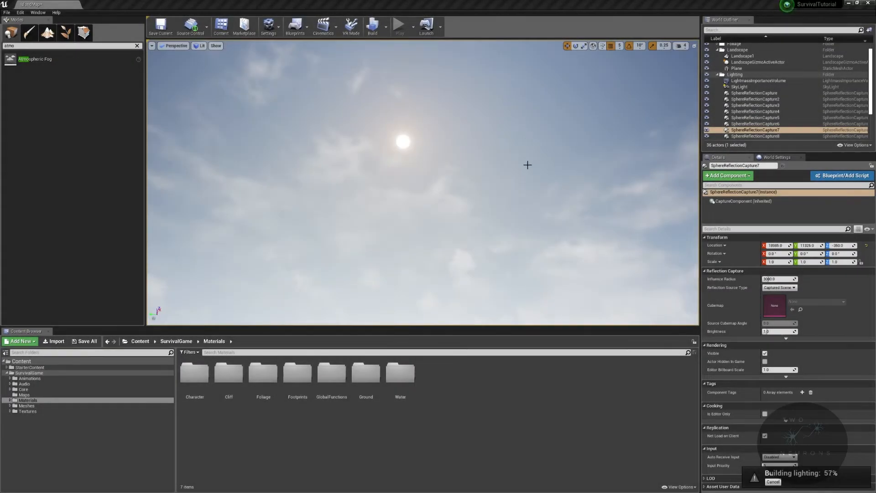
right_click_drag(528, 164, 557, 146)
right_click_drag(407, 153, 412, 102)
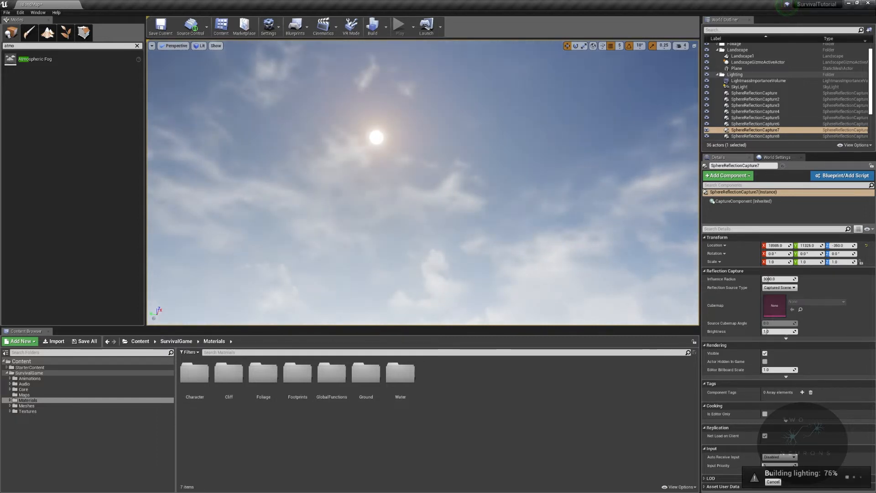
right_click_drag(412, 103, 565, 198)
key("w")
key("w")
key("w")
key("w")
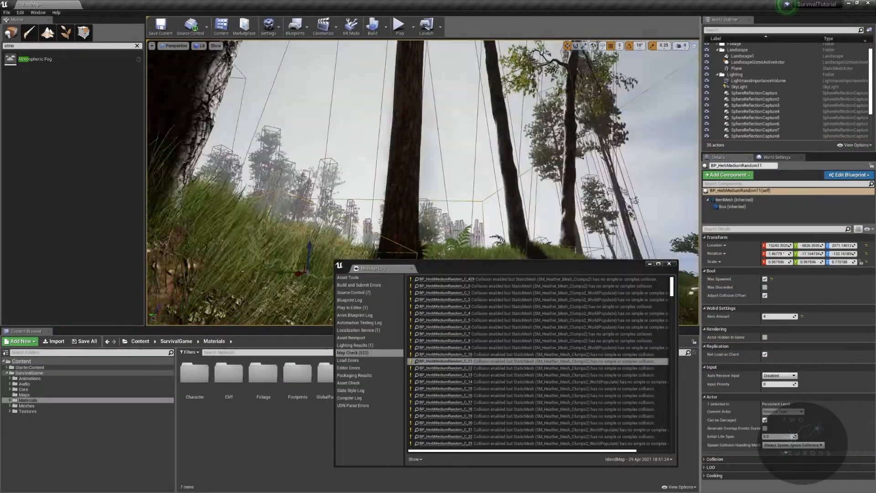
Step: Examine the Map Check collision messages for the heather meshes and move the message log out of the way
right_click_drag(615, 262, 614, 262)
left_click_drag(600, 262, 553, 185)
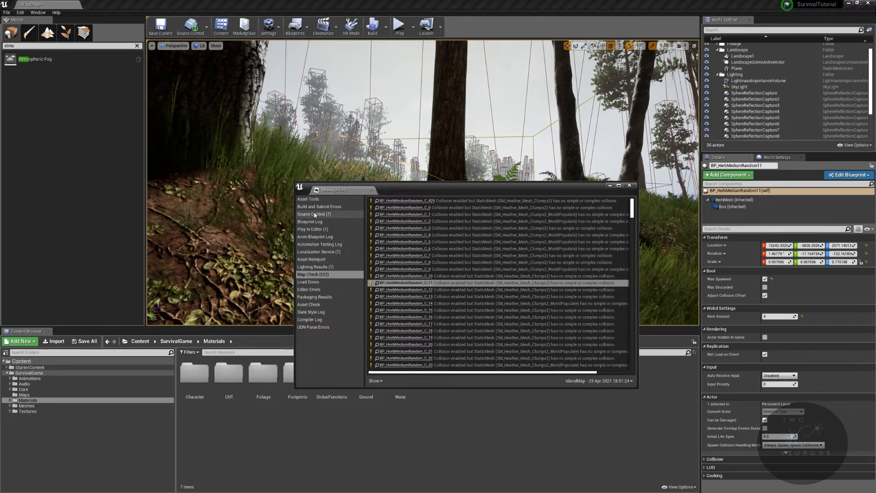
left_click(629, 185)
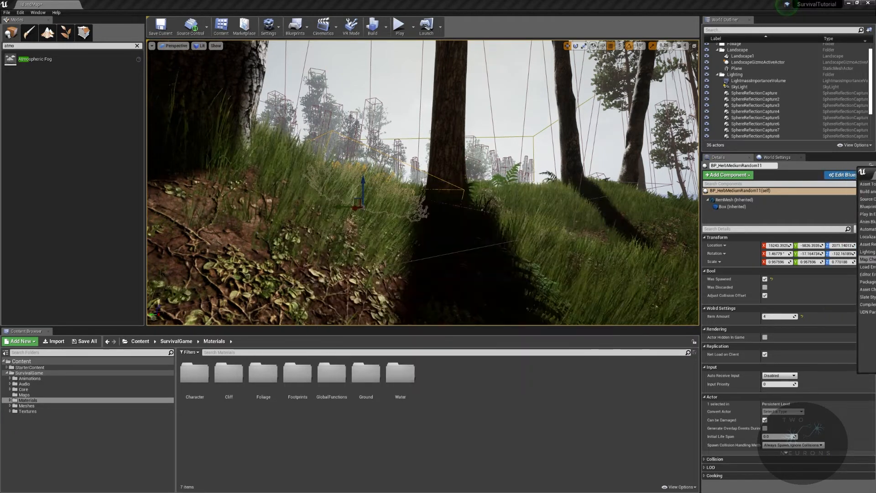
right_click_drag(630, 185, 629, 185)
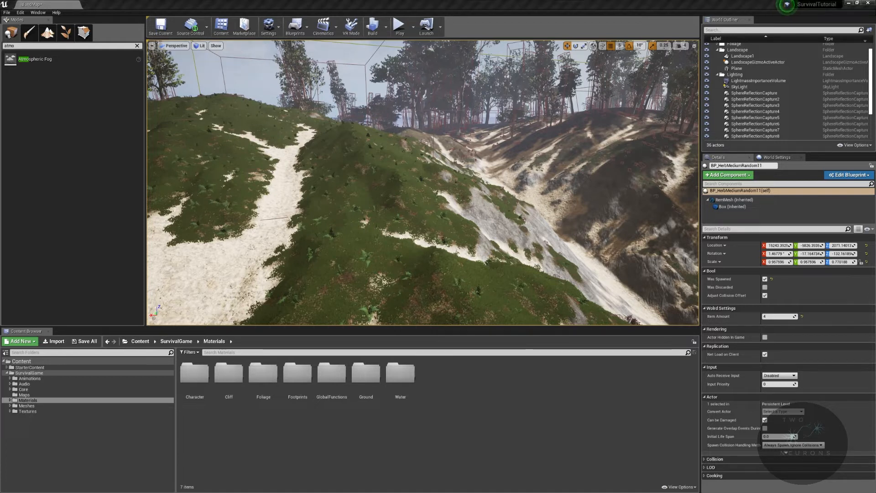
right_click_drag(423, 183, 593, 142)
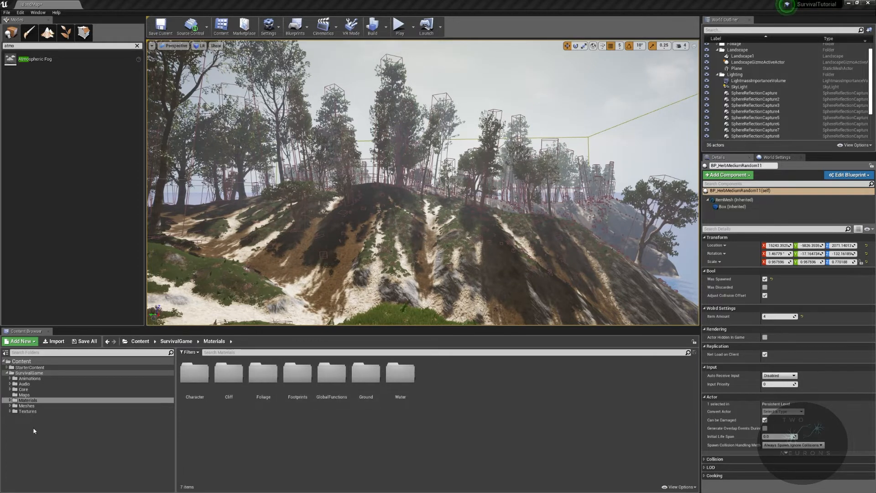
Step: Open the SM_Heather_Mesh_Clumps2 mesh from SurvivalGame/Meshes/Foliage/Flowers in the static mesh editor
left_click(27, 405)
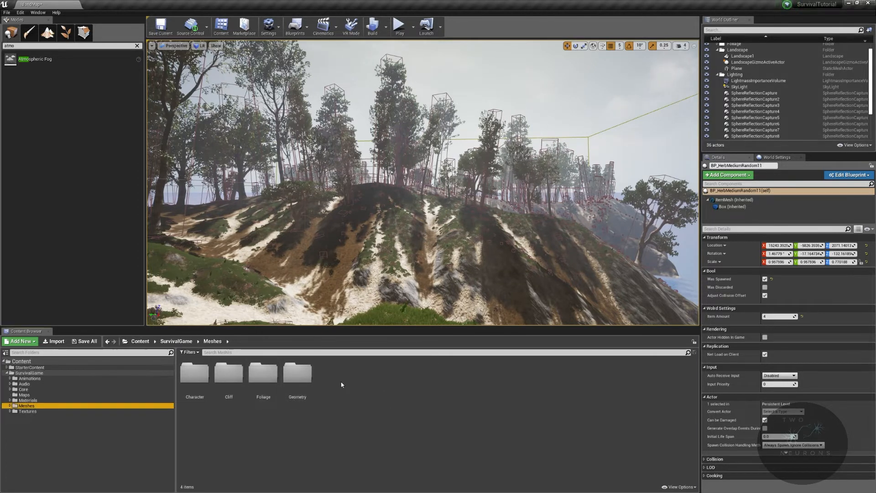
double_click(265, 377)
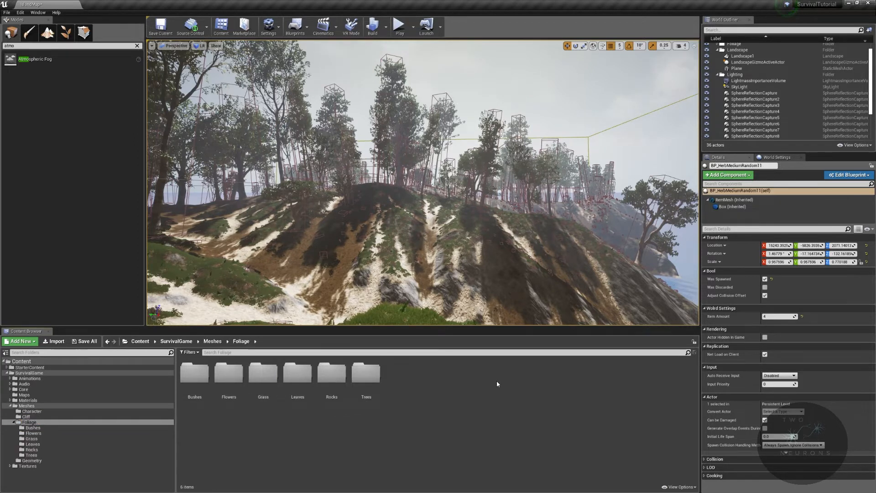
double_click(229, 374)
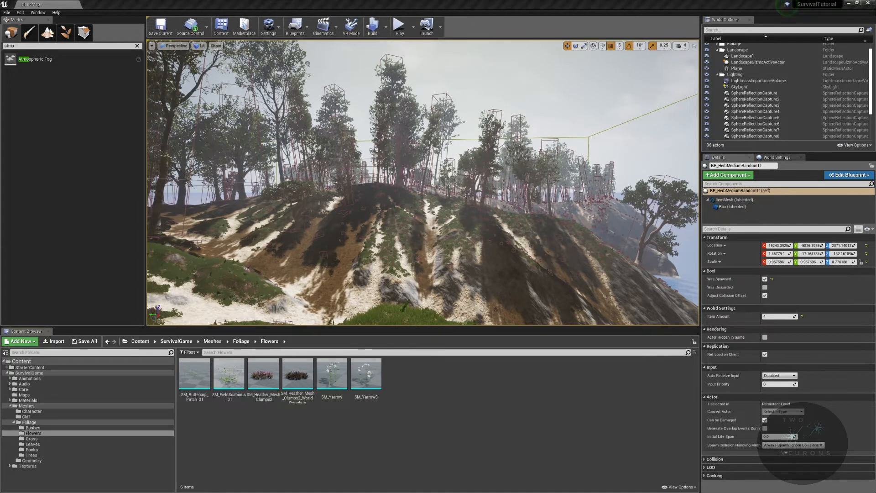
left_click(263, 375)
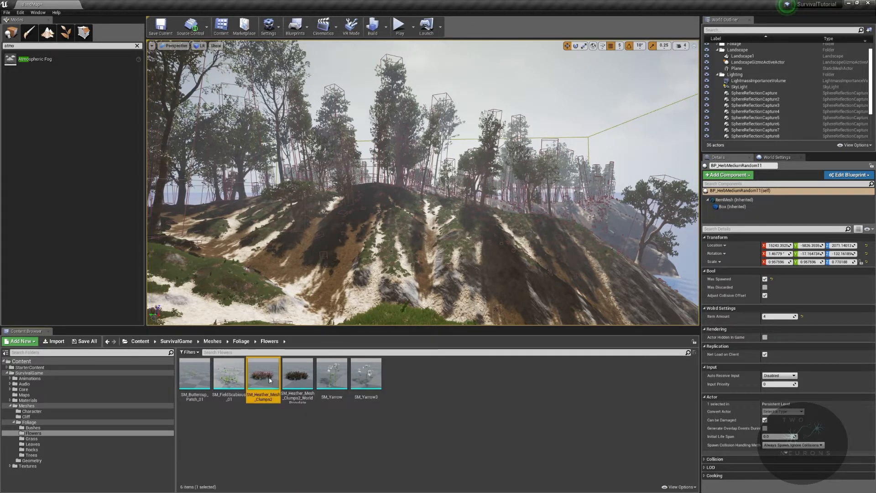
double_click(263, 376)
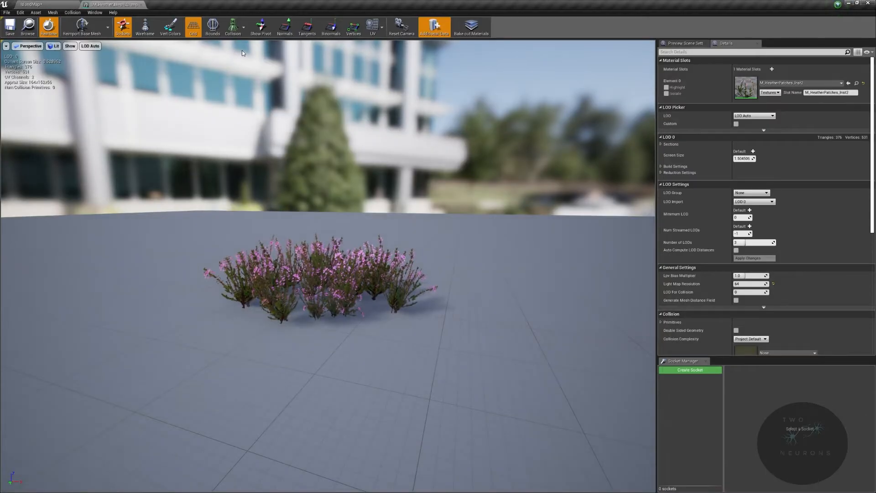
Step: Toggle the simple and complex collision displays to inspect the heather clump's existing collision
left_click(242, 47)
left_click(237, 28)
left_click(244, 54)
left_click(241, 28)
left_click(242, 47)
left_click(237, 29)
left_click(239, 55)
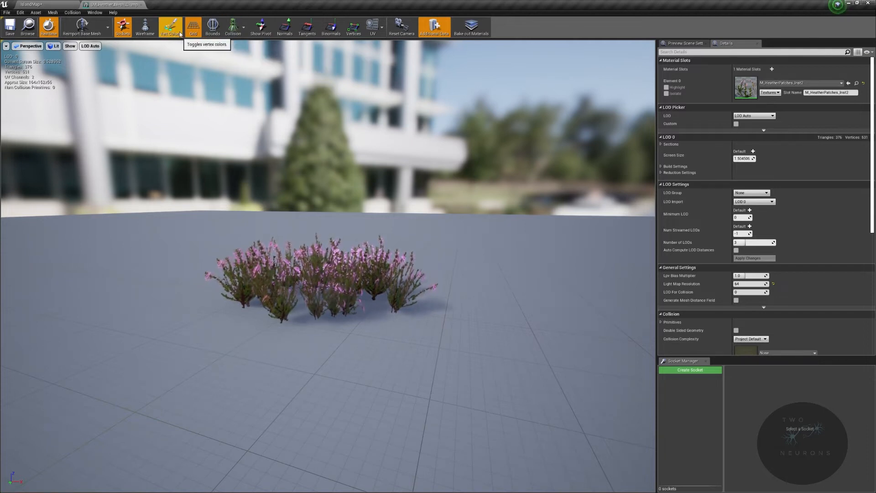
Step: Add a box simplified collision to the SM_Heather_Mesh_Clumps2 mesh and save it
left_click(72, 12)
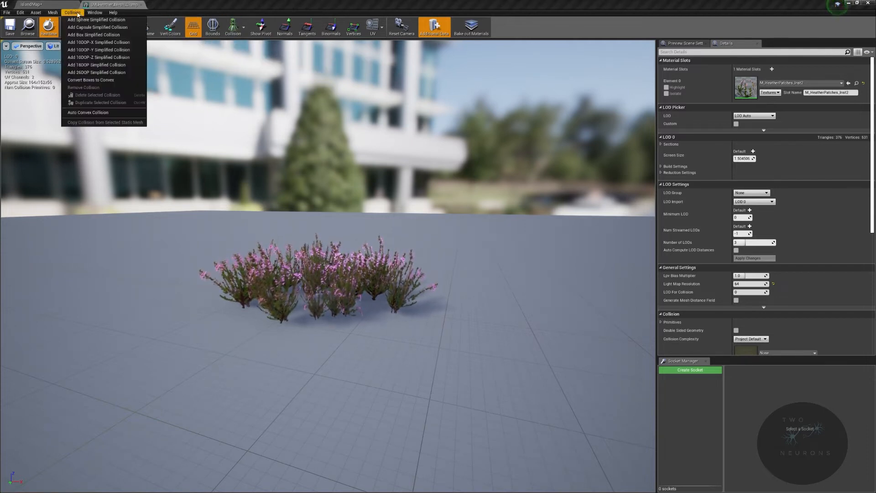
left_click(123, 35)
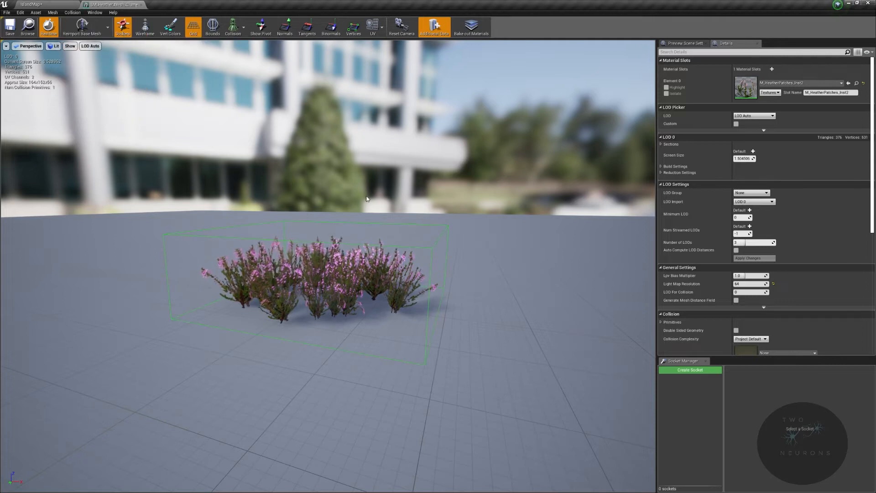
left_click(10, 26)
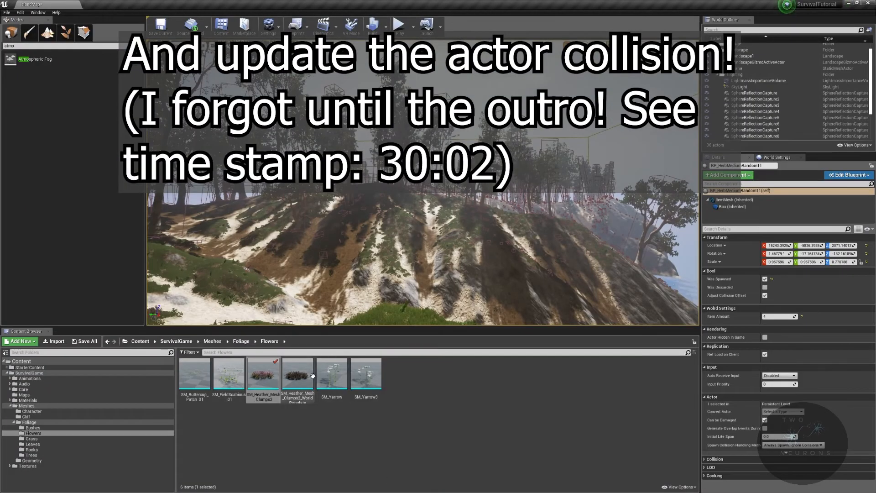
Step: Add a box simplified collision to the SM_Heather_Mesh_Clumps2_World mesh variant, with simple collision displayed, and save and close it
double_click(312, 376)
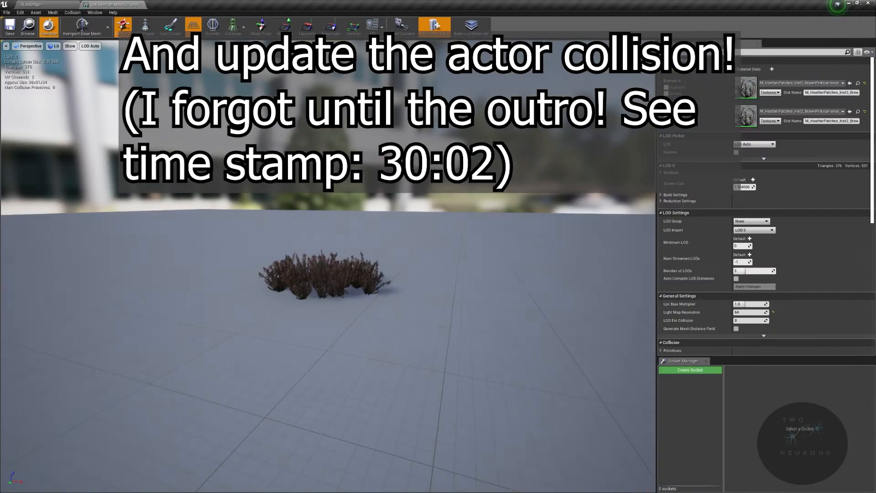
left_click(71, 13)
left_click(232, 26)
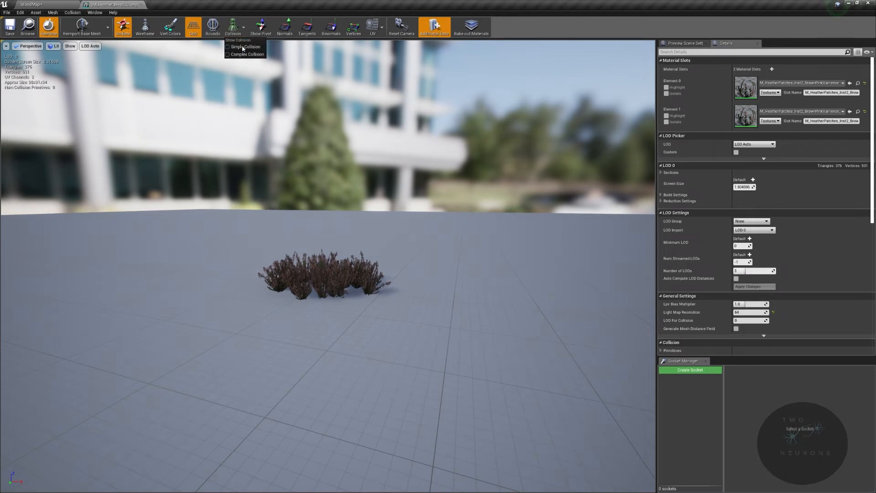
left_click(72, 13)
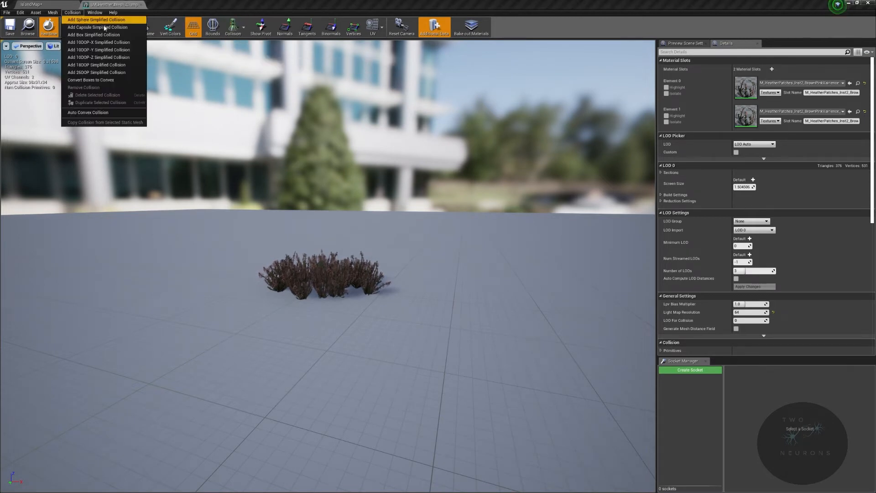
left_click(92, 34)
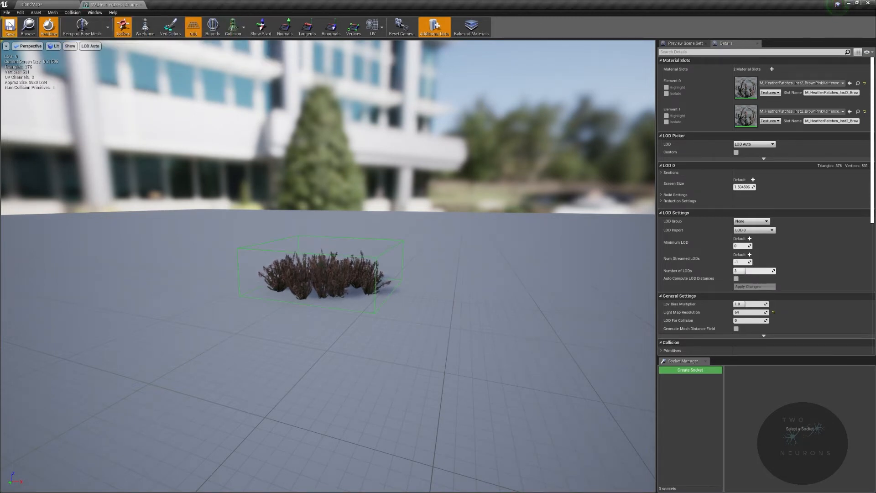
left_click(142, 5)
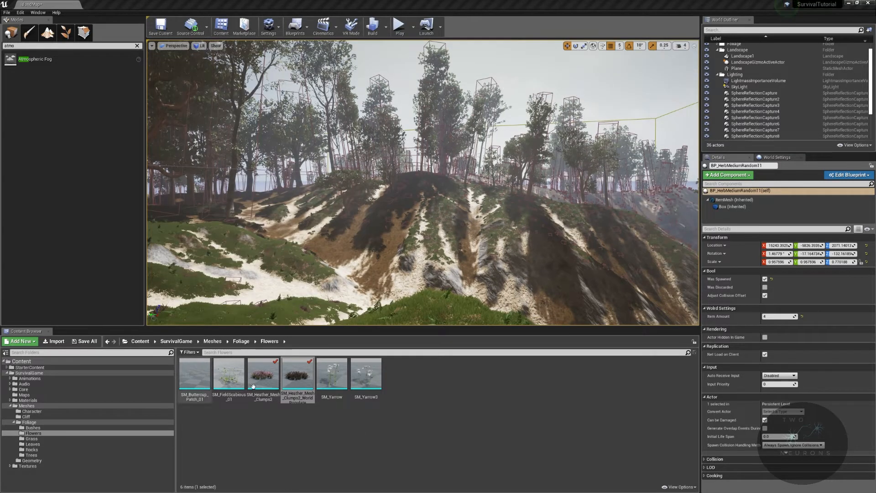
Step: Add a box simplified collision to the SM_Buttercup_Patch_01 mesh, with simple collision displayed, and save and close it
left_click(203, 387)
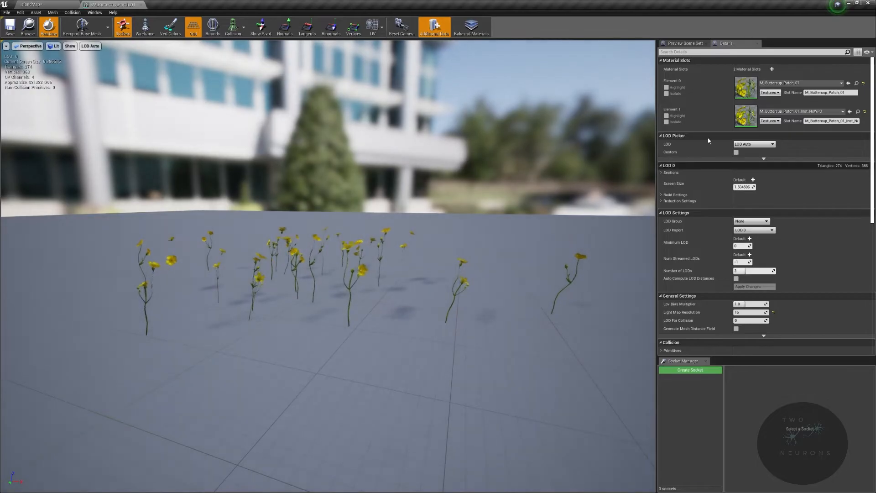
left_click(238, 33)
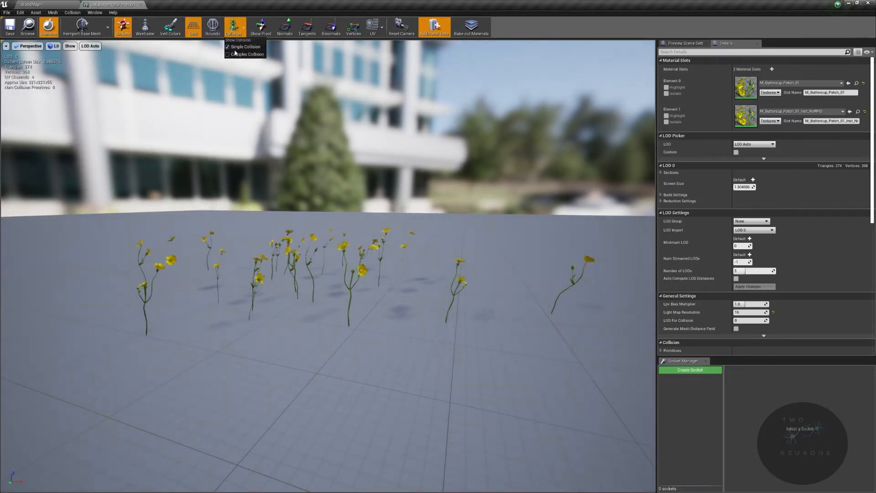
left_click(72, 12)
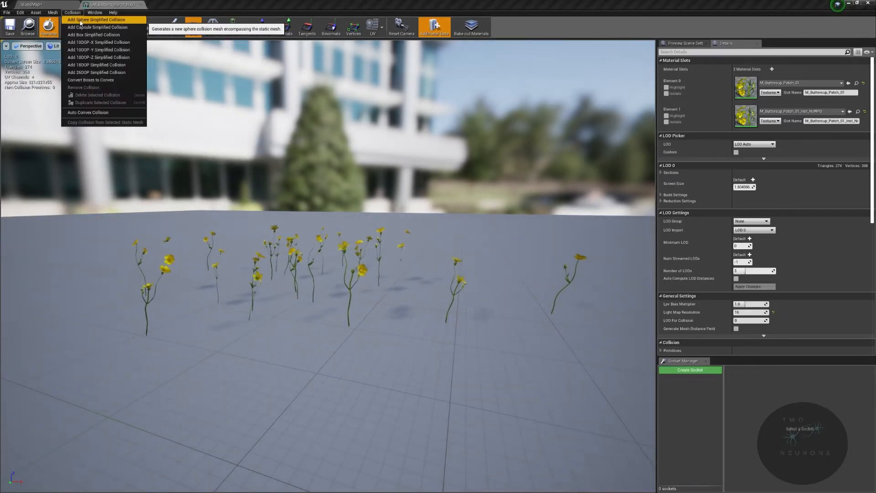
left_click(112, 36)
mouse_move(107, 60)
right_mouse_down()
mouse_move(163, 85)
mouse_move(121, 54)
right_mouse_up()
left_click(10, 28)
left_click(141, 5)
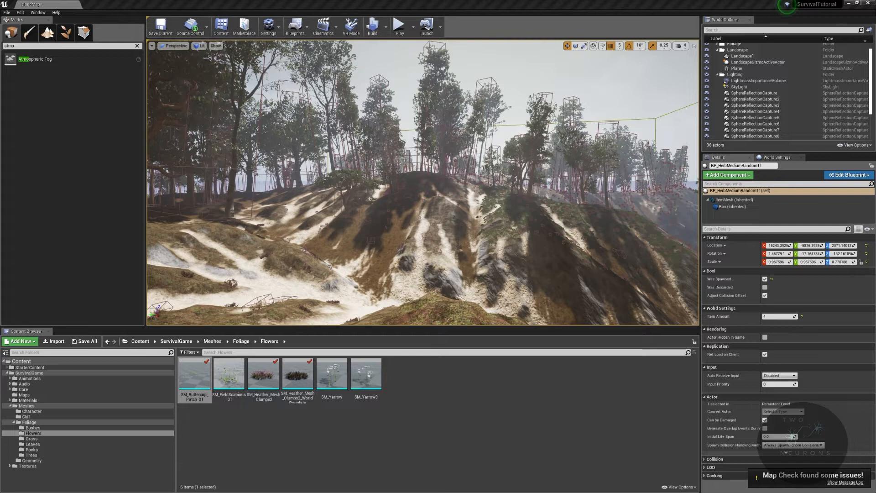
Step: Review the Map Check warnings about the BP_Tree actors' pre-shadows and close the message log
left_click_drag(875, 165, 485, 133)
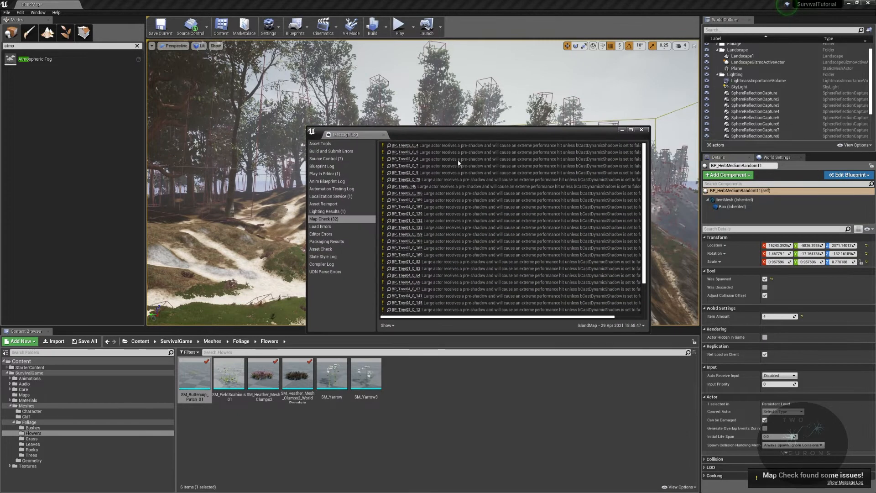
scroll(456, 196, "down", 3)
scroll(491, 286, "up", 3)
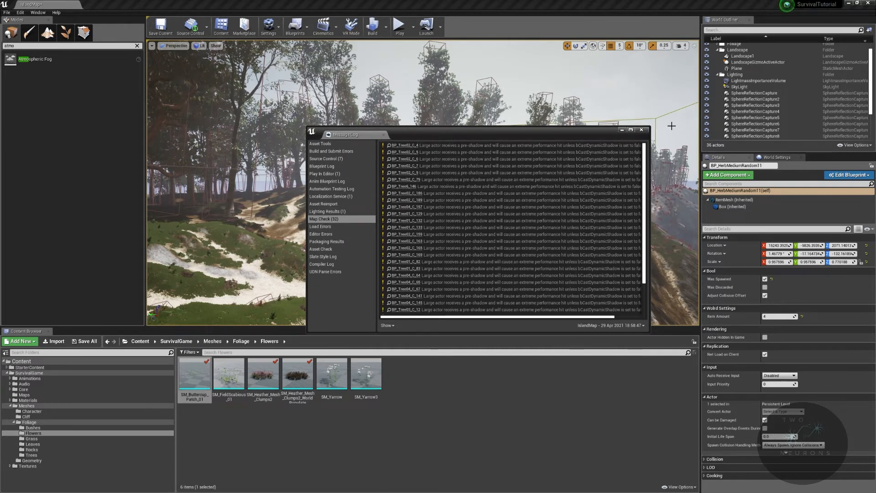
left_click(642, 130)
Step: Select a tree on the wooded hill and its inherited ItemMesh component to inspect the mobility setting
key("w")
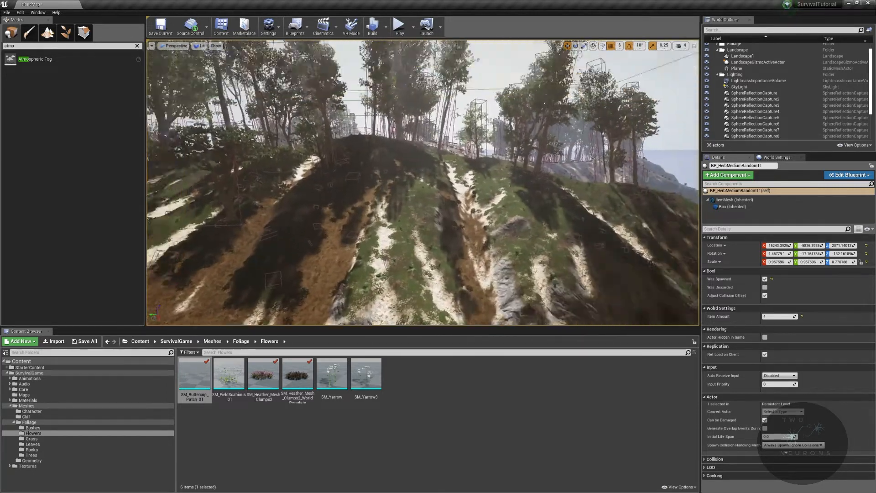
key("w")
right_click_drag(419, 153, 467, 208)
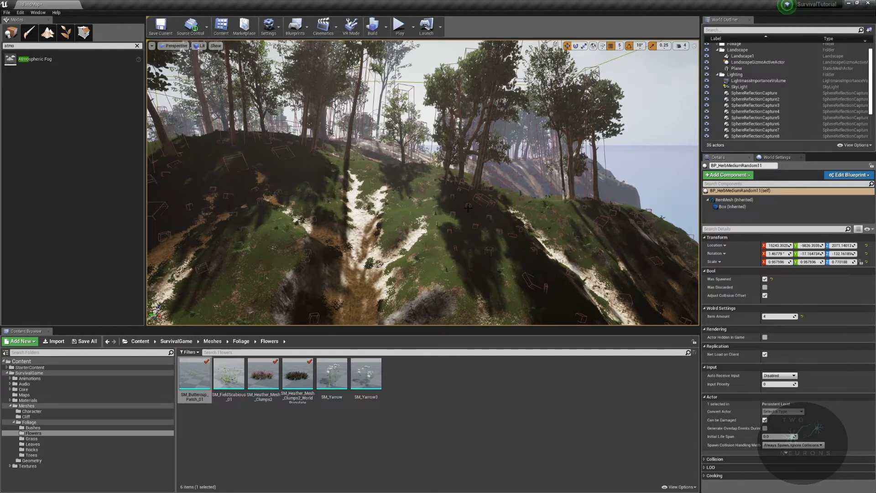
right_click_drag(443, 180, 460, 166)
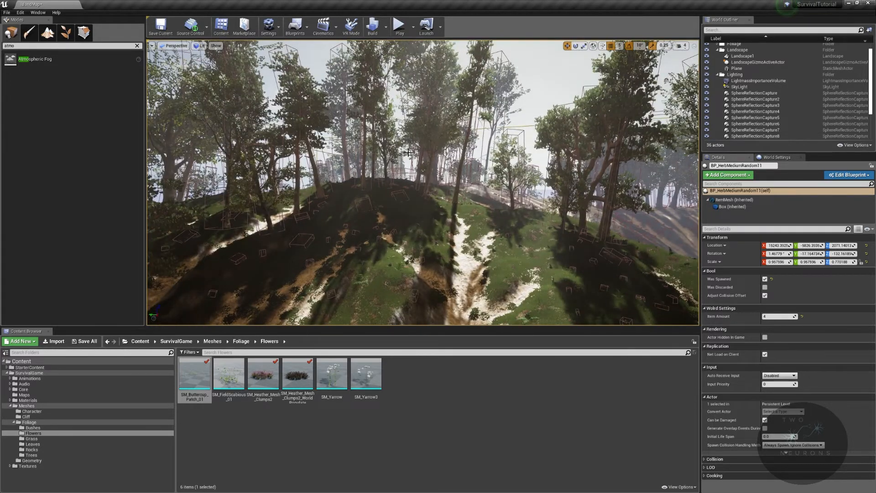
right_click_drag(408, 152, 391, 202)
left_click(391, 201)
left_click(734, 200)
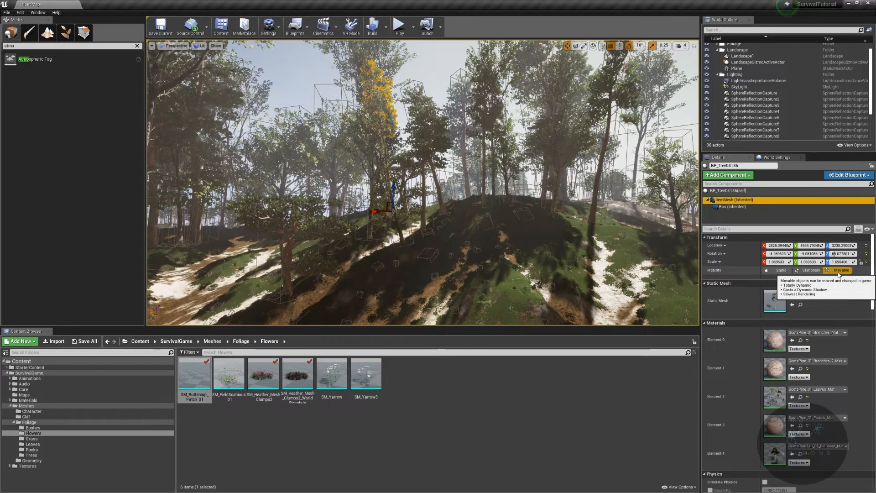
Step: Compare the tree mesh's Static, Stationary and Movable mobility options while surveying shadows along the coast and slopes
key("w")
right_click_drag(538, 205, 641, 224)
key("w")
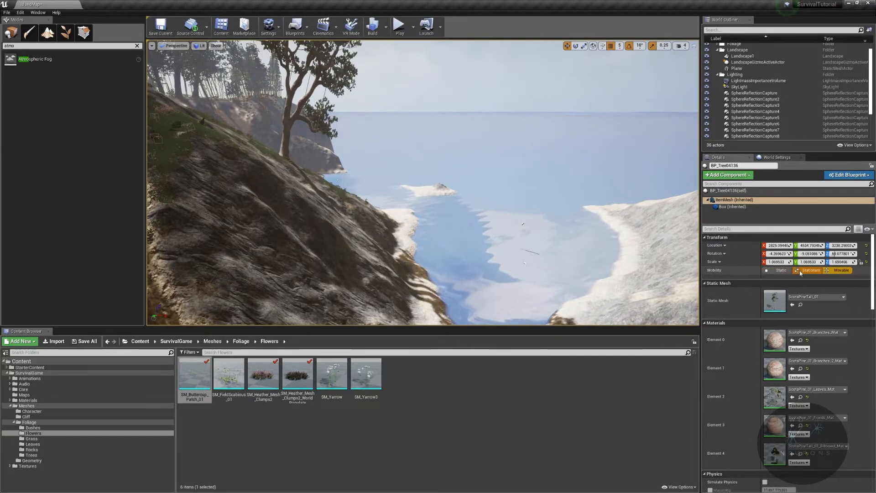
right_click_drag(639, 229, 422, 185)
key("w")
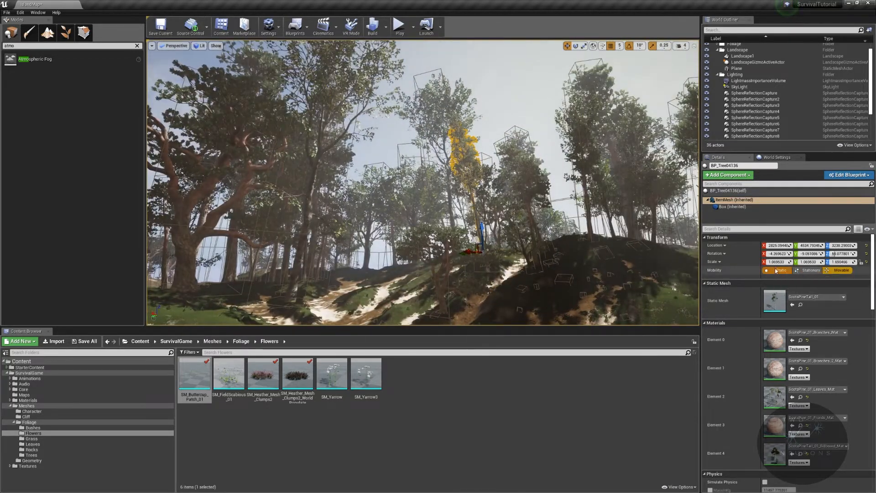
right_click_drag(639, 219, 539, 215)
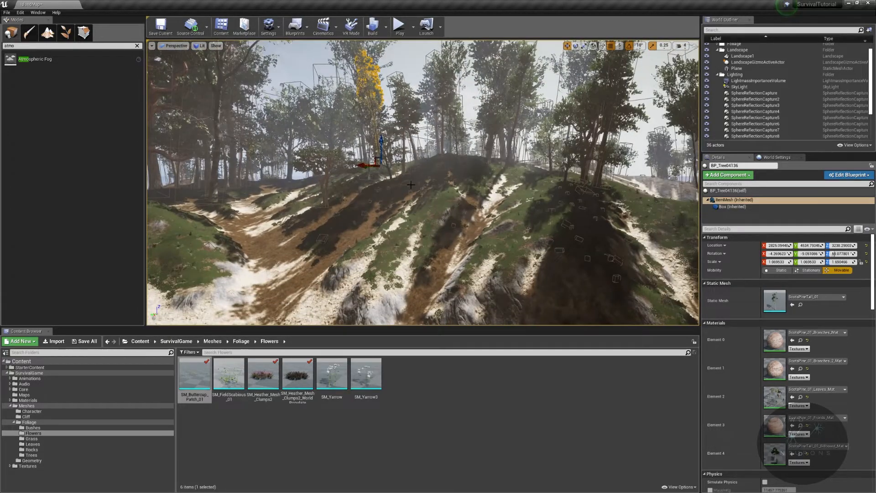
right_click_drag(423, 188, 378, 205)
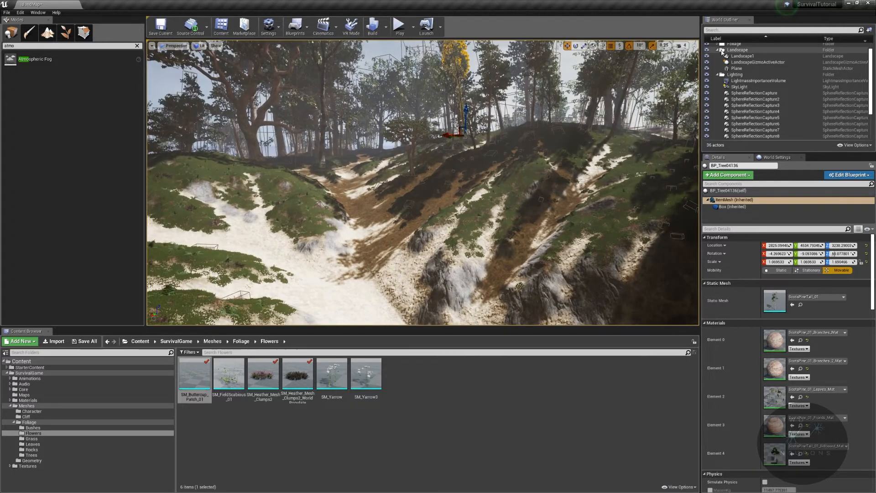
Step: Collapse the Landscape, Lighting and Sky folders in the World Outliner
left_click(717, 50)
left_click(717, 64)
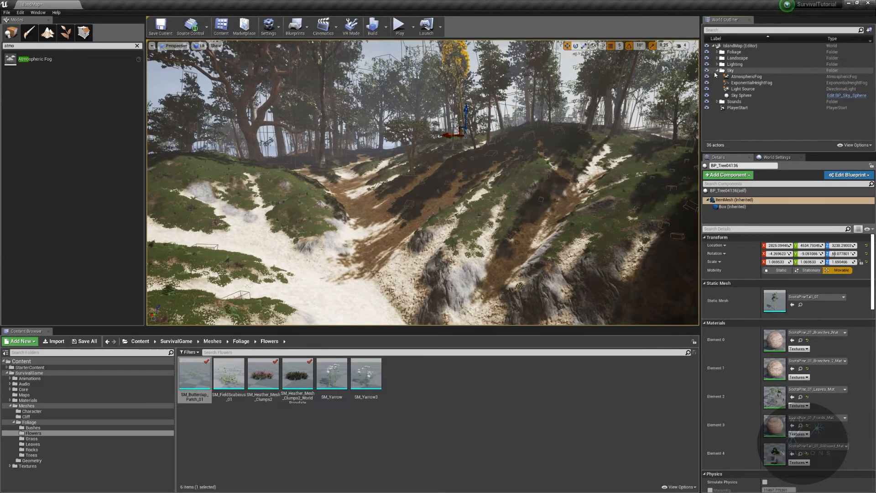
left_click(715, 71)
Step: Turn on the frame-rate display with the stat fps command and make the viewport full screen
key("grave")
type("stat fps")
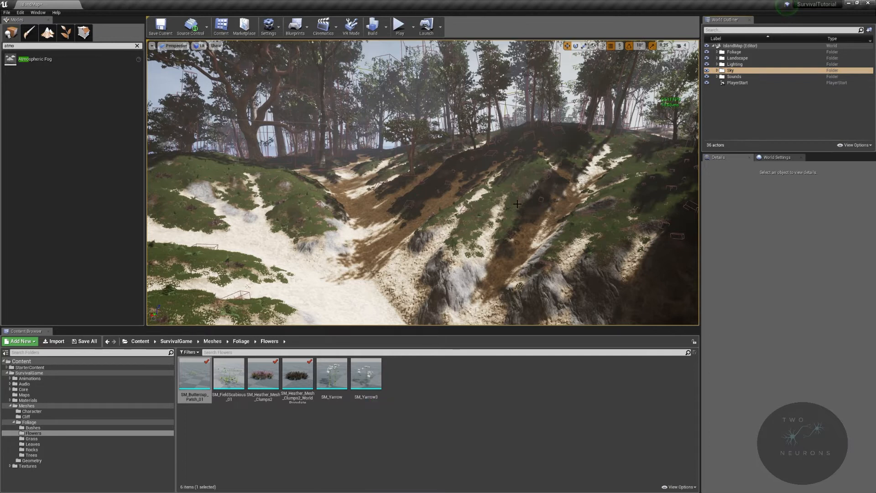
key("F11")
Step: Fly over the island's valley, shore and cliffs to examine the frame rate, and restore the normal editor layout
key("w")
right_click_drag(467, 278, 516, 269)
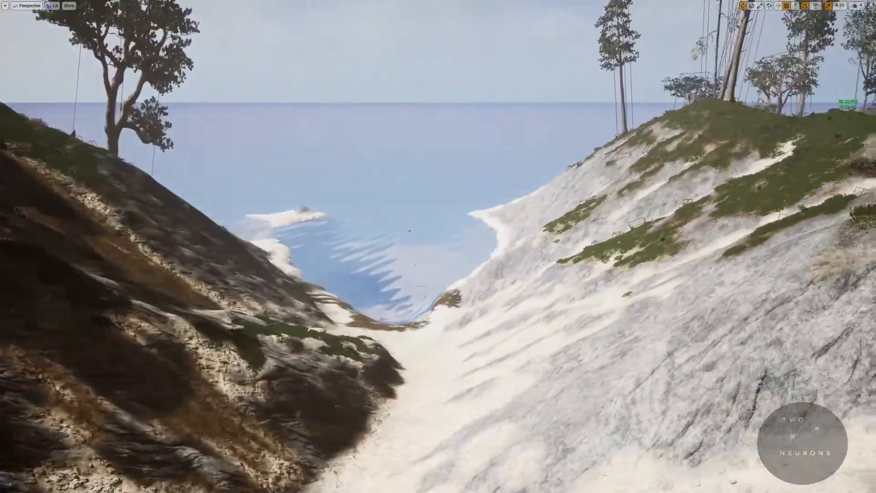
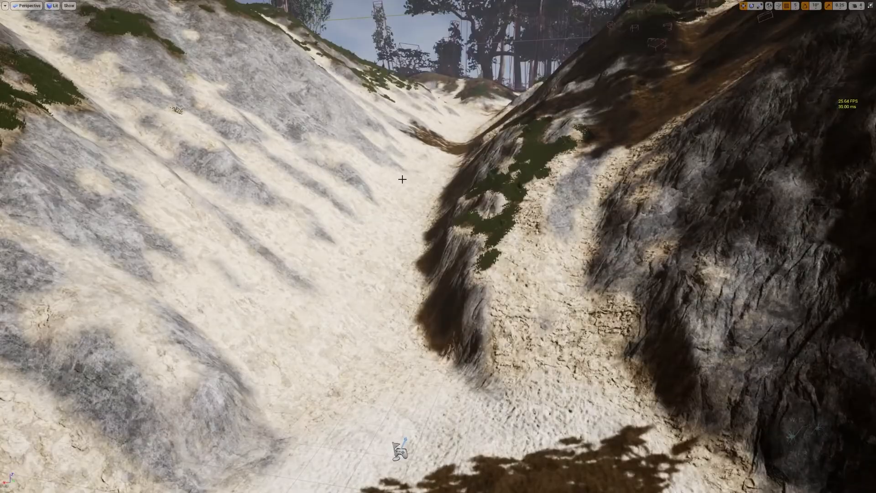
key("w")
right_click_drag(401, 178, 452, 155)
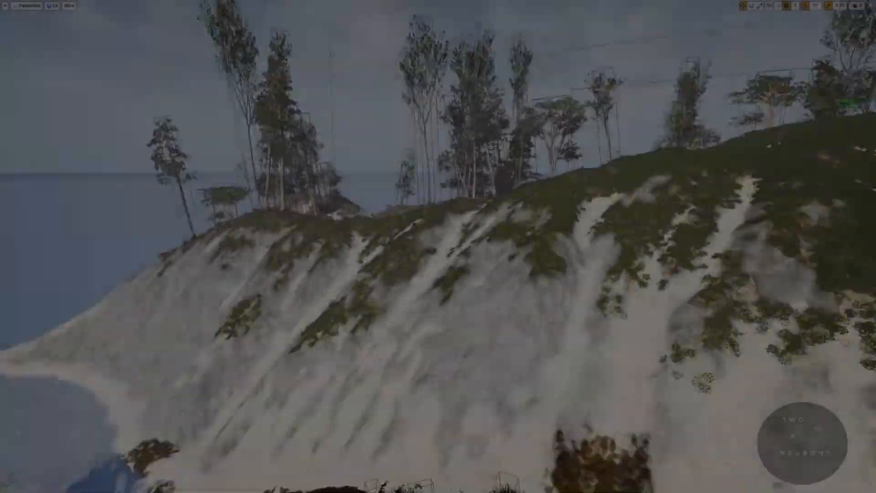
right_click_drag(452, 155, 538, 162)
right_click_drag(582, 180, 564, 199)
key("F11")
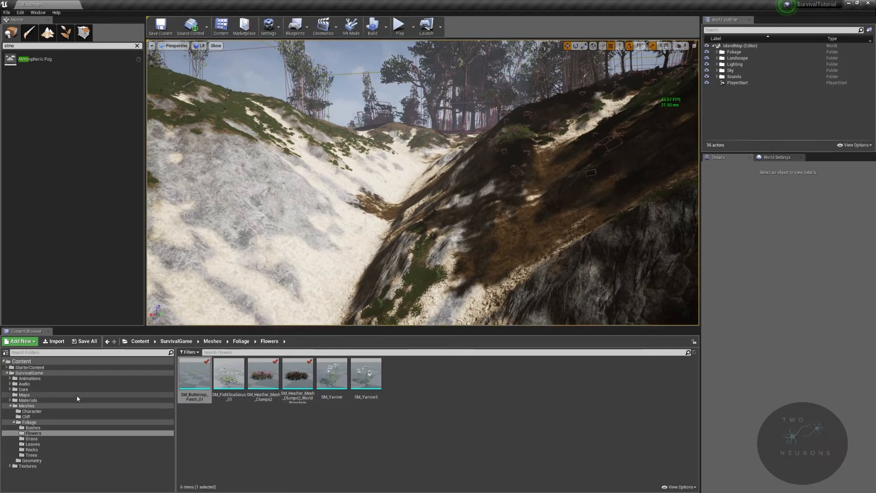
Step: Start a play session from a spot on the landscape's brown slope using Play From Here
left_click(182, 385)
right_click_drag(206, 284, 438, 292)
right_click(398, 292)
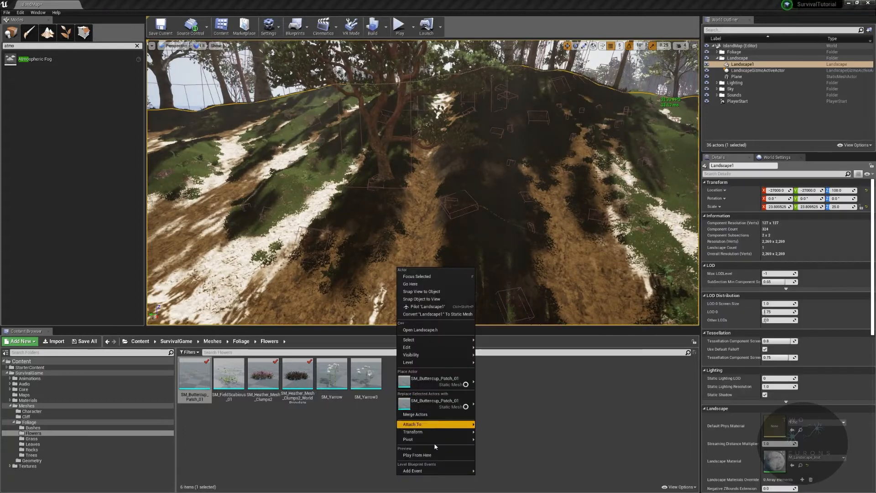
left_click(432, 454)
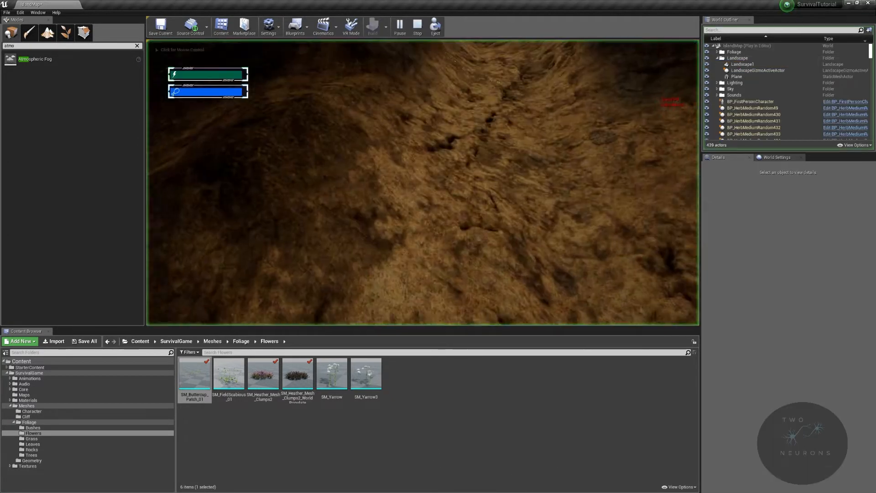
Step: Walk the character through the flowers and trees on the slope to check in-game performance, and end the play session
left_click(602, 248)
key("w")
key("w")
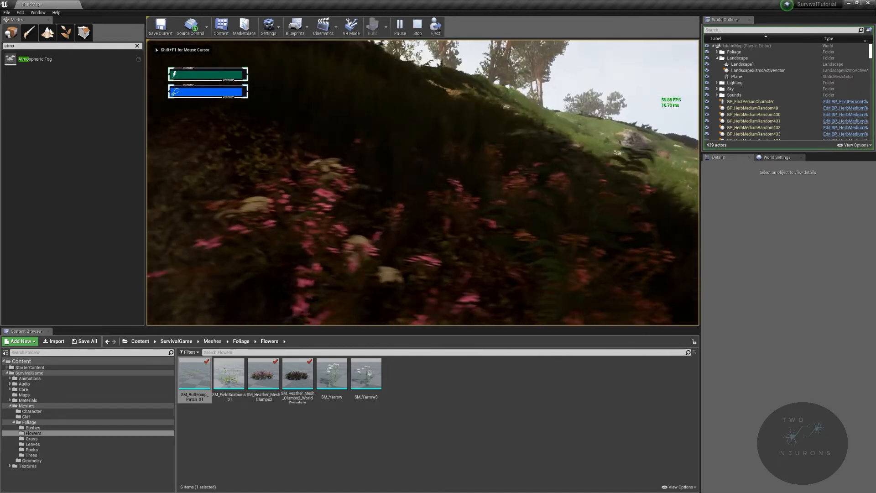
key("w")
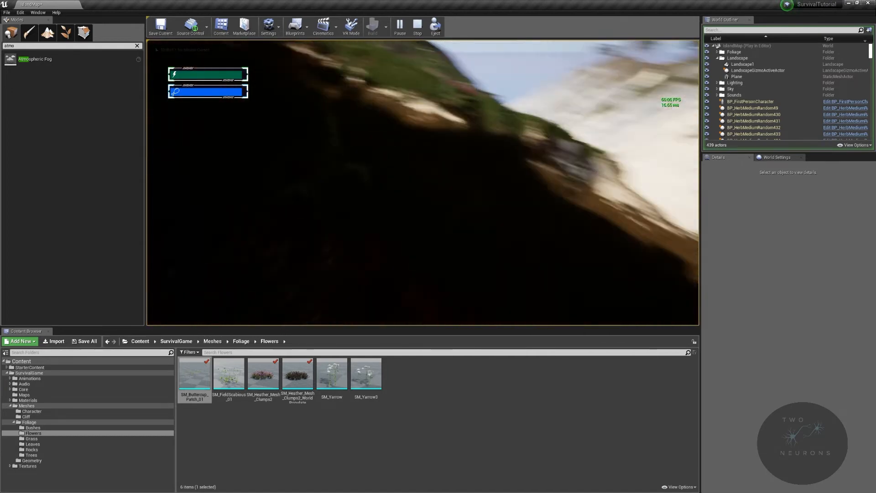
key("w")
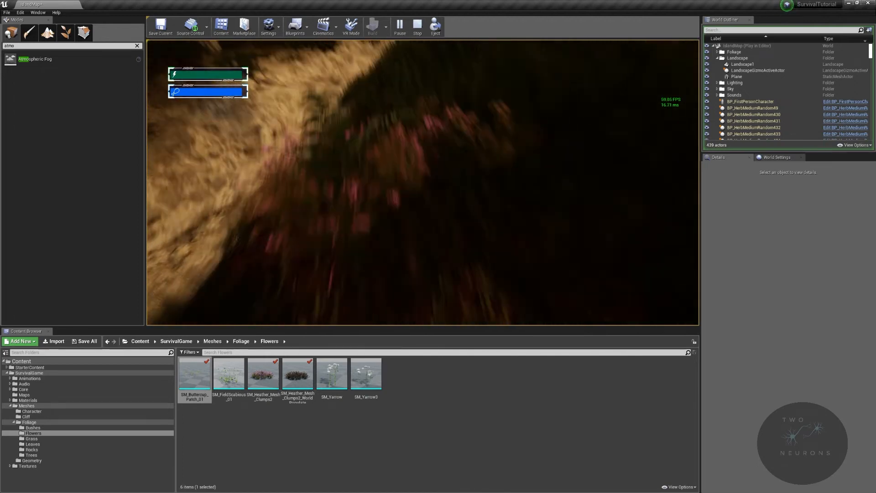
key("w")
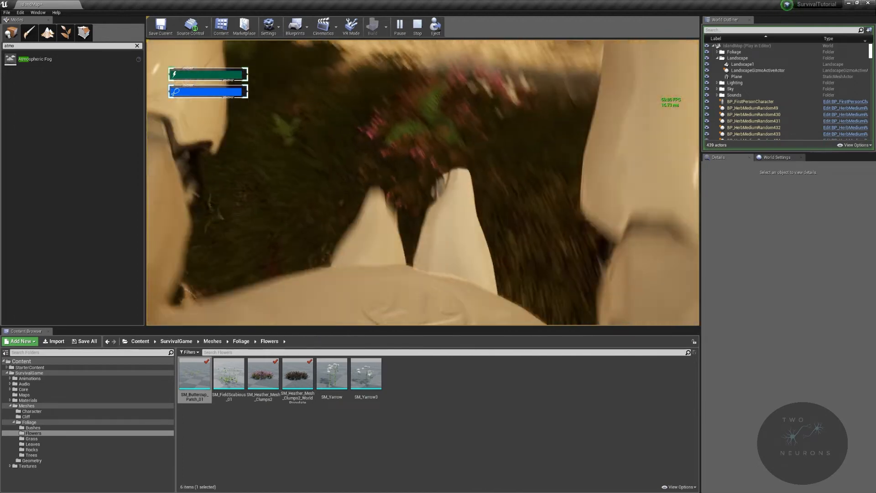
key("w")
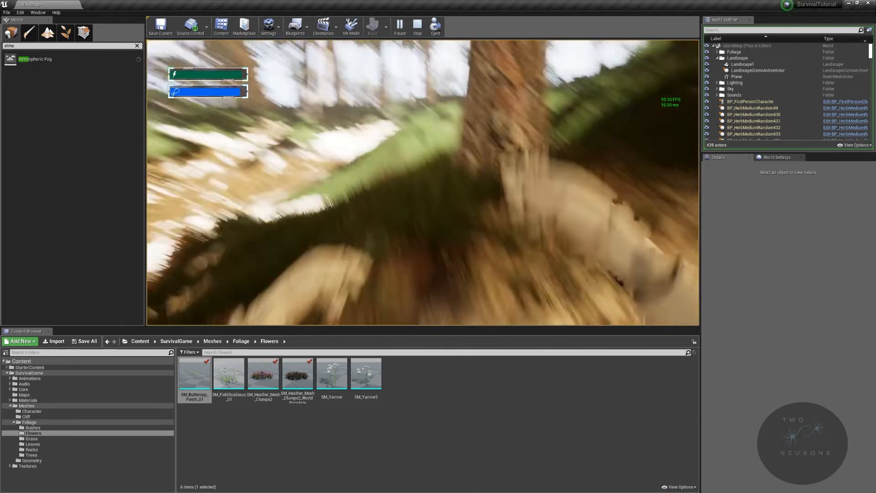
key("w")
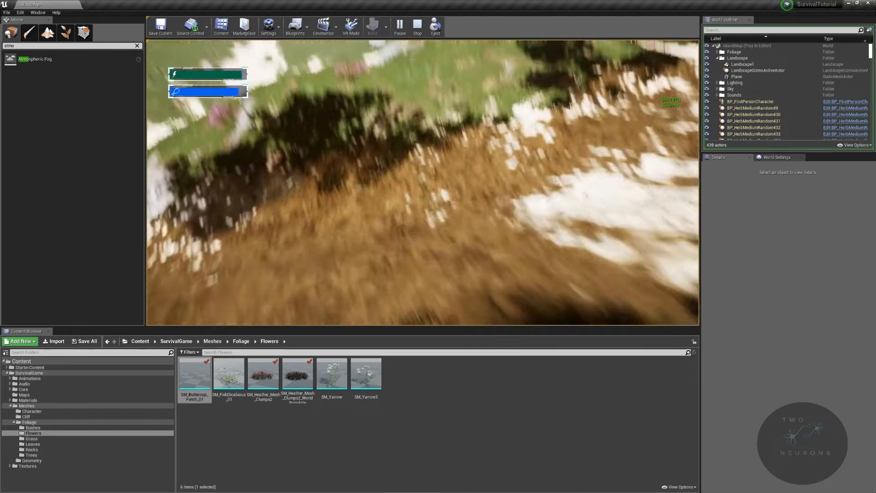
key("Escape")
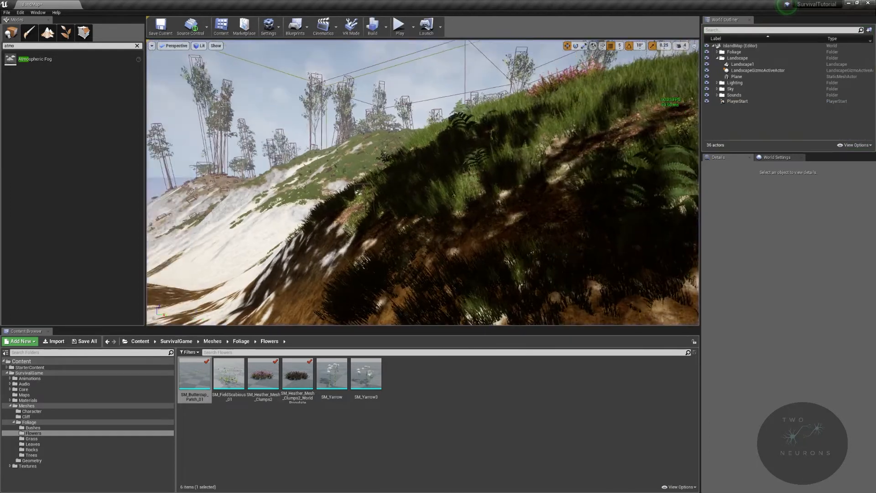
Step: Select a BP_HerbMediumRandom actor on the hillside and inspect the slope around it
key("s")
right_click_drag(431, 221, 431, 221)
left_click(520, 236)
right_click_drag(520, 236, 669, 255)
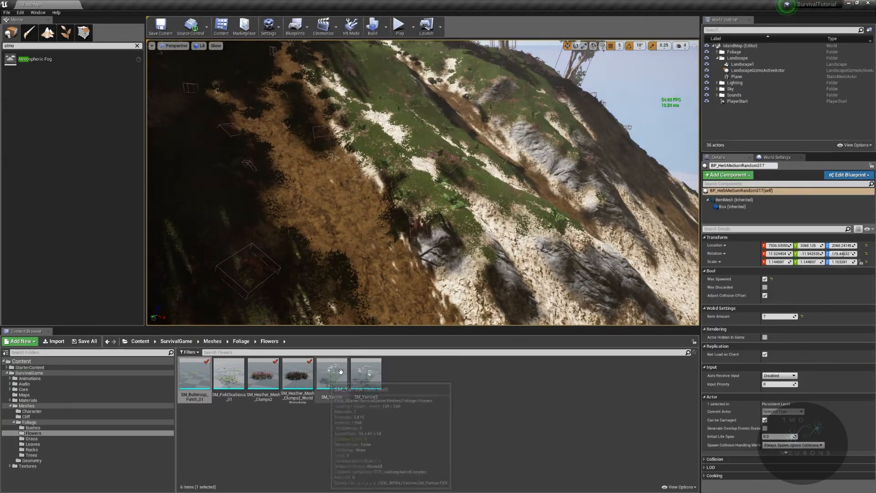
Step: Select another BP_HerbMediumRandom actor in the shaded middle of the slope and examine its inherited components
key("w")
right_click_drag(320, 256, 235, 217)
key("s")
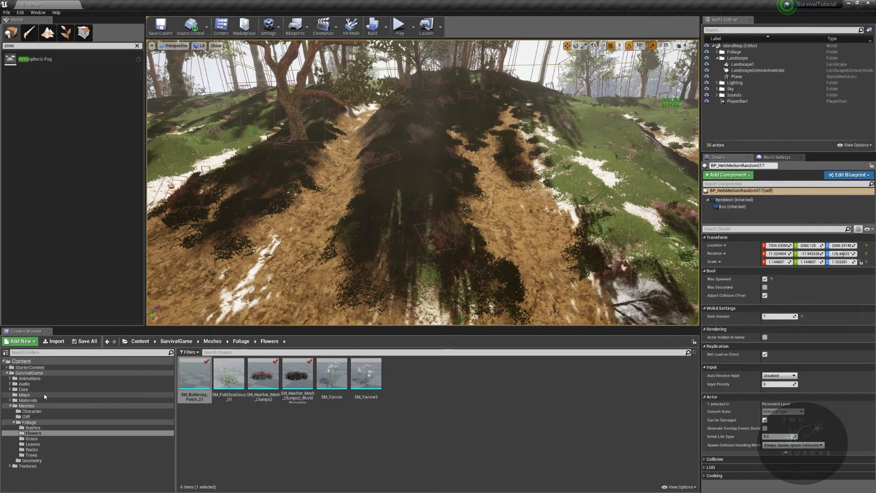
left_click(437, 242)
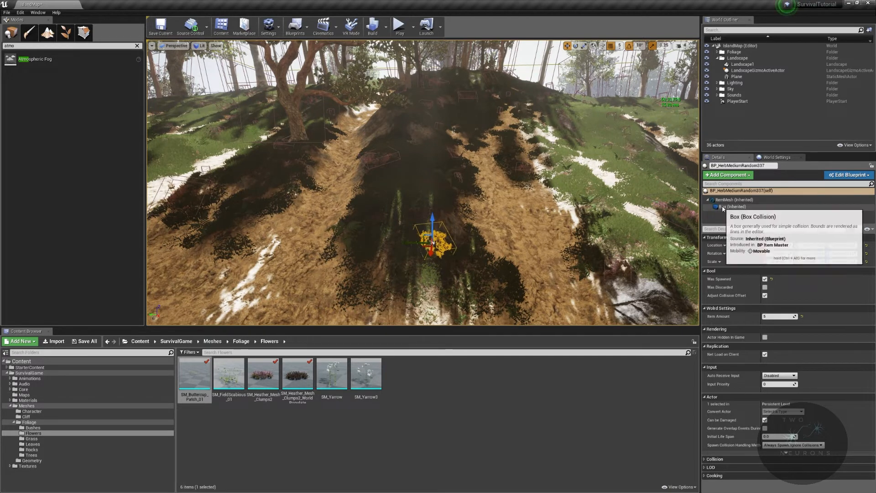
left_click(744, 191)
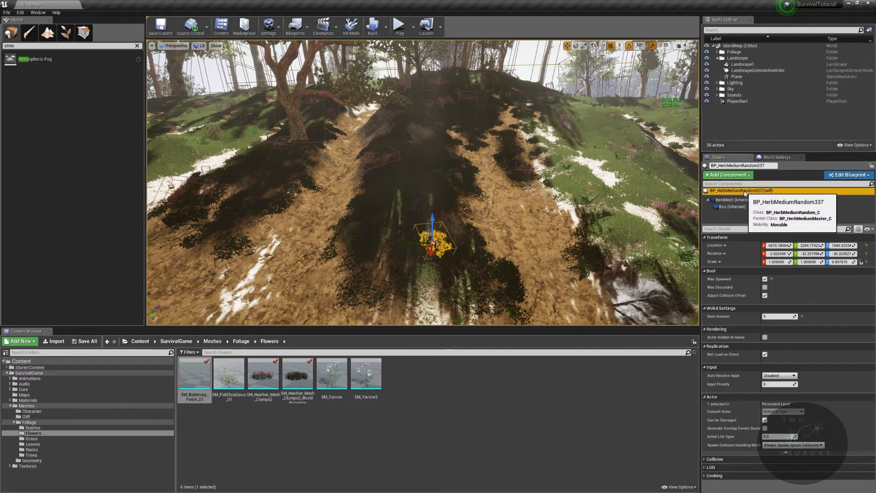
Step: Open the BP_HerbMediumRandom blueprint from the Core/Actors/Items/Resources/Food folder
left_click(35, 394)
left_click(24, 389)
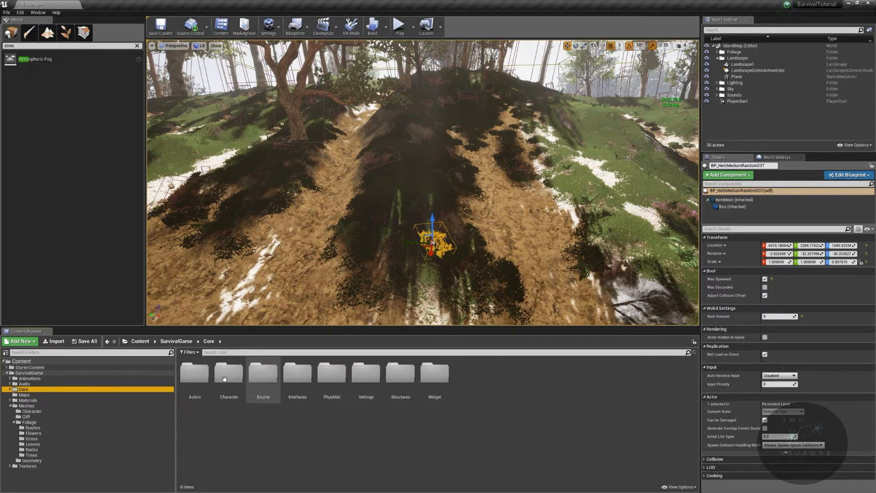
double_click(194, 372)
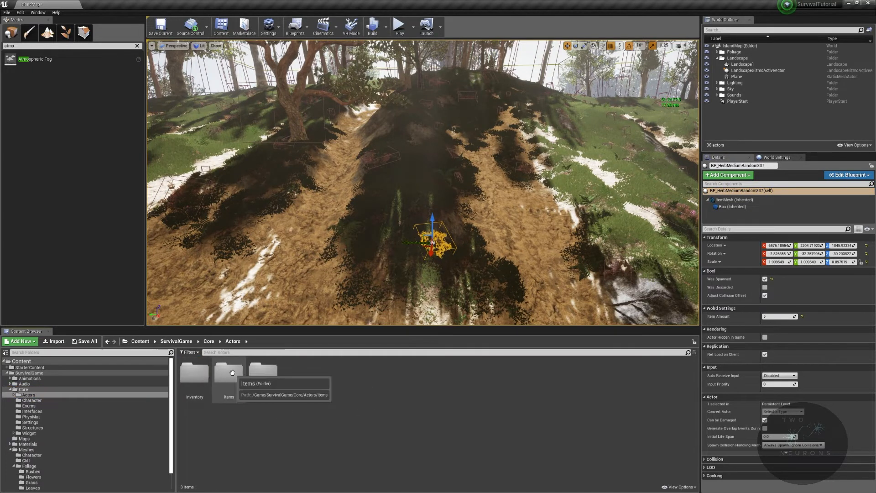
double_click(233, 373)
double_click(238, 371)
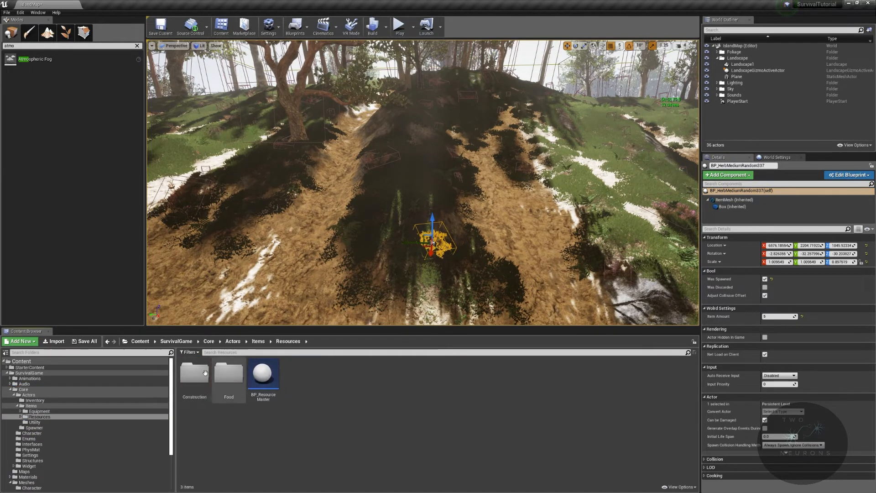
double_click(234, 372)
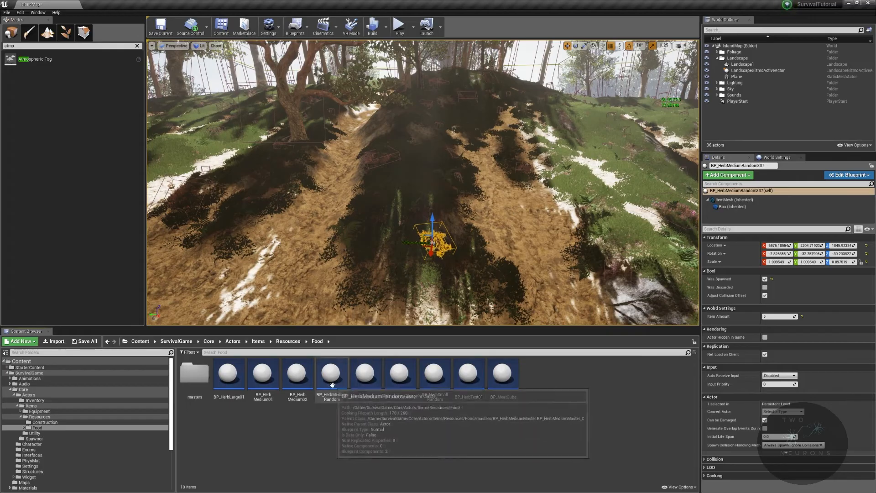
double_click(330, 385)
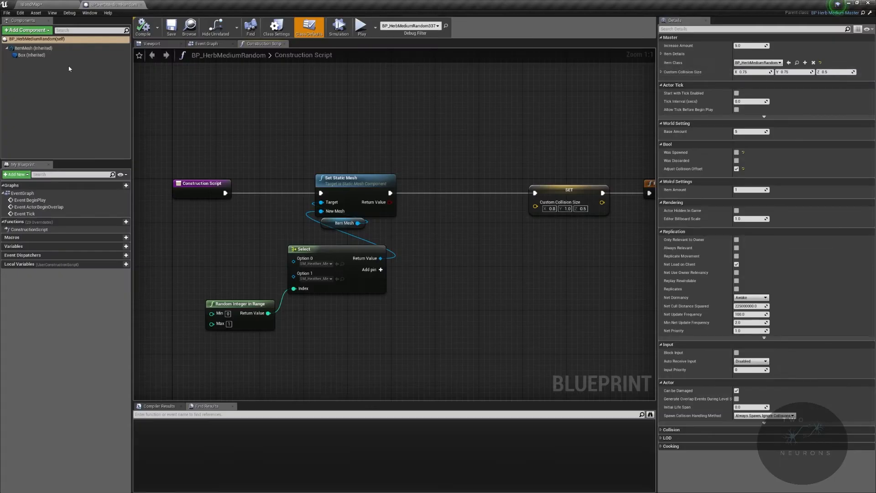
Step: Set the collision preset of the blueprint's inherited ItemMesh component to NoCollision
left_click(33, 48)
left_click(766, 330)
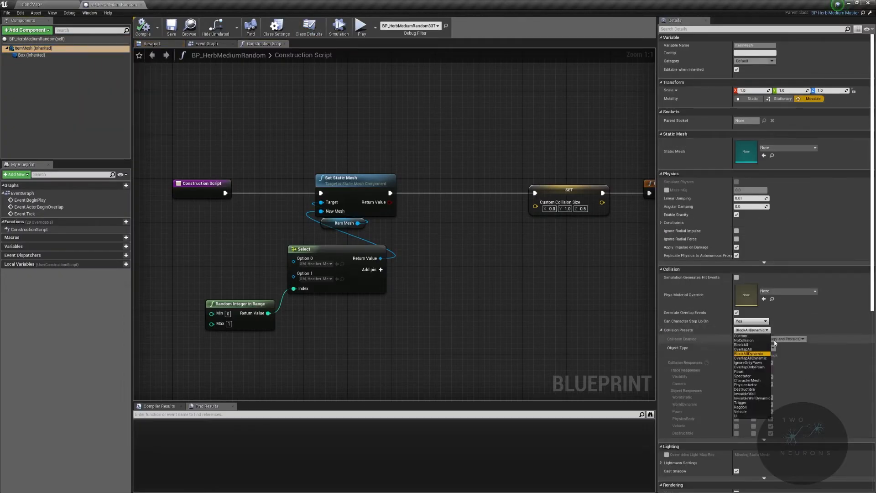
left_click(766, 350)
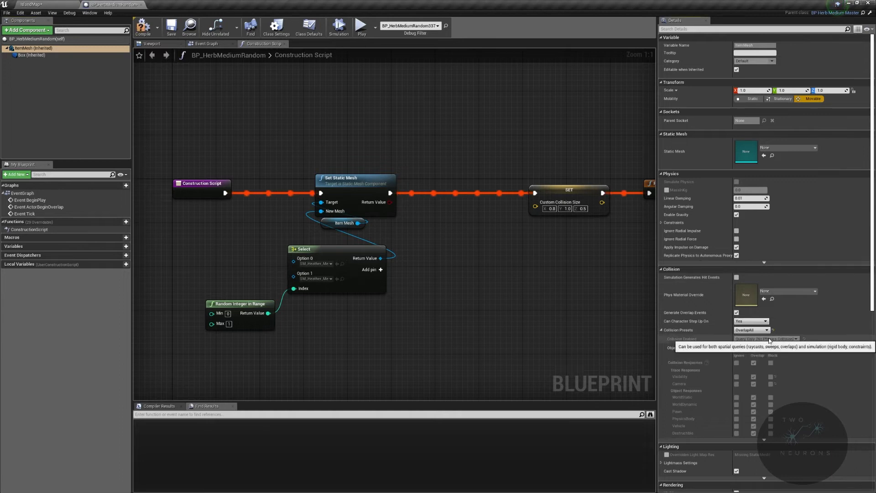
left_click(757, 330)
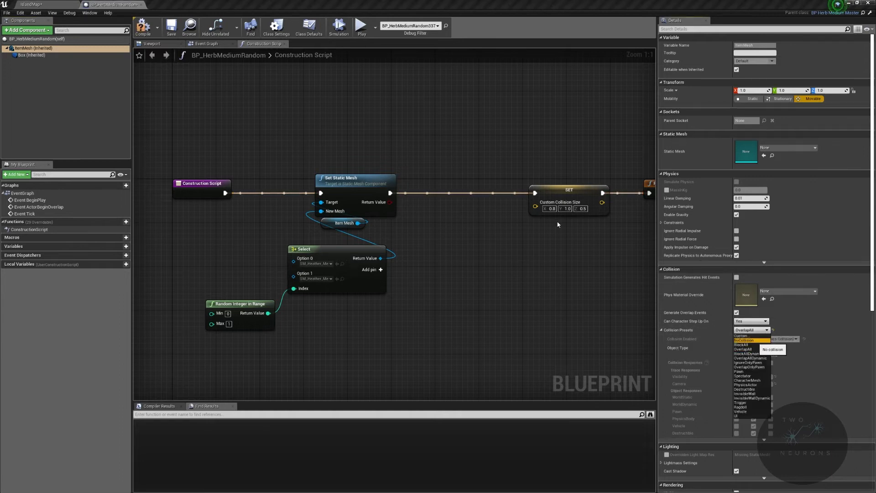
left_click(744, 340)
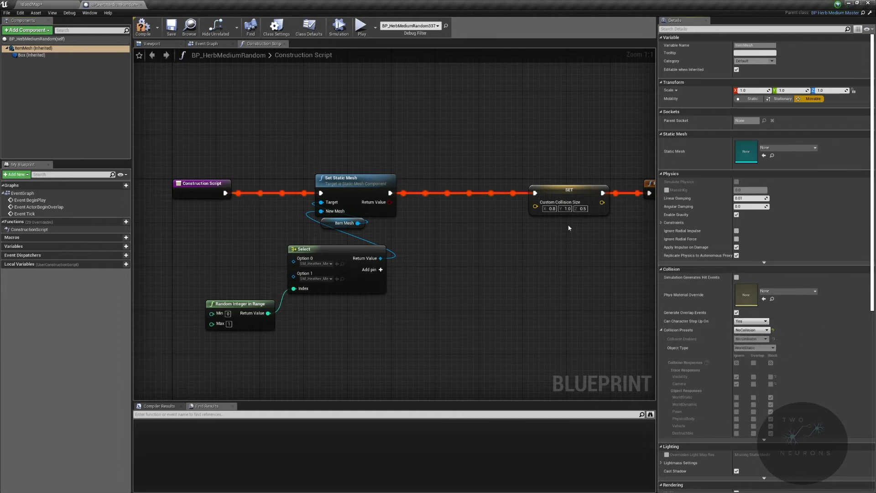
Step: Return to the island map and start a play session from the shaded slope using Play From Here
left_click(56, 4)
right_click_drag(428, 258, 428, 297)
right_click(428, 258)
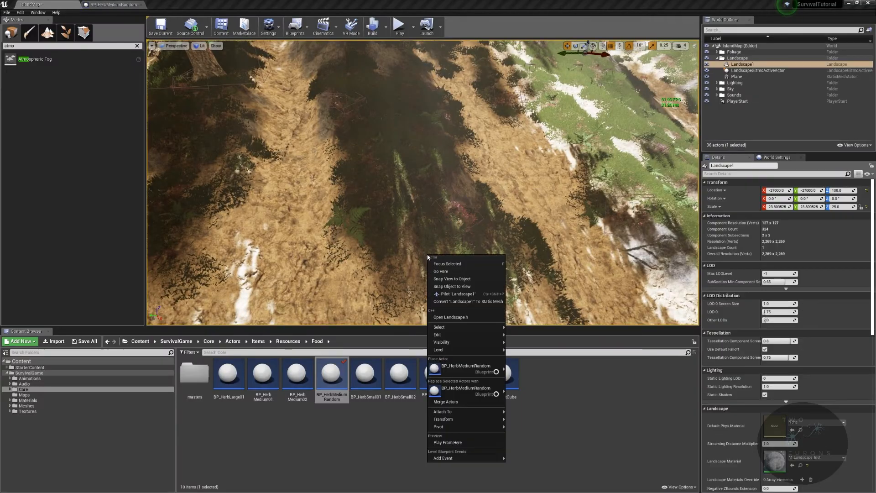
left_click(472, 439)
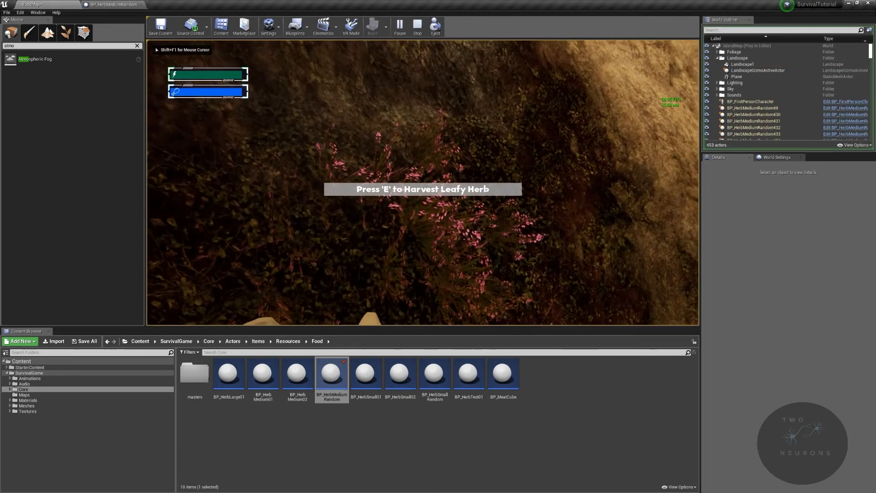
Step: Walk the character through the heather and white-flowered herbs to check their collision and harvest prompts, and end the play session
key("w")
key("w")
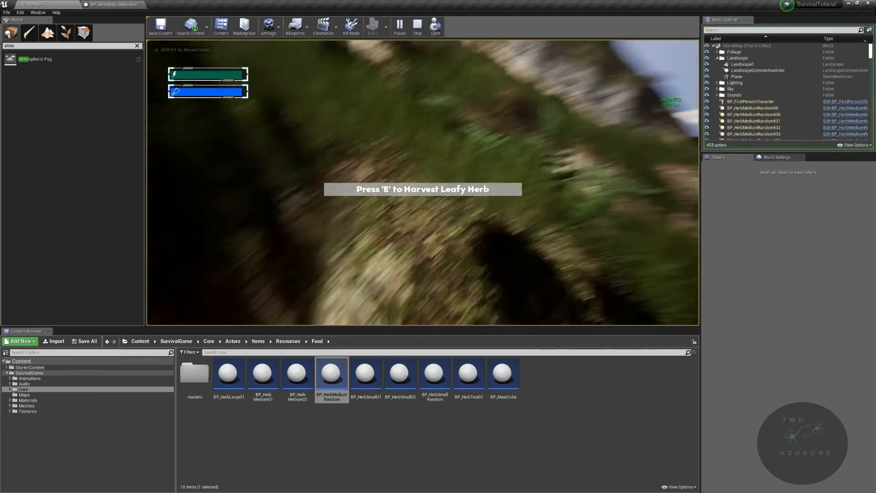
key("w")
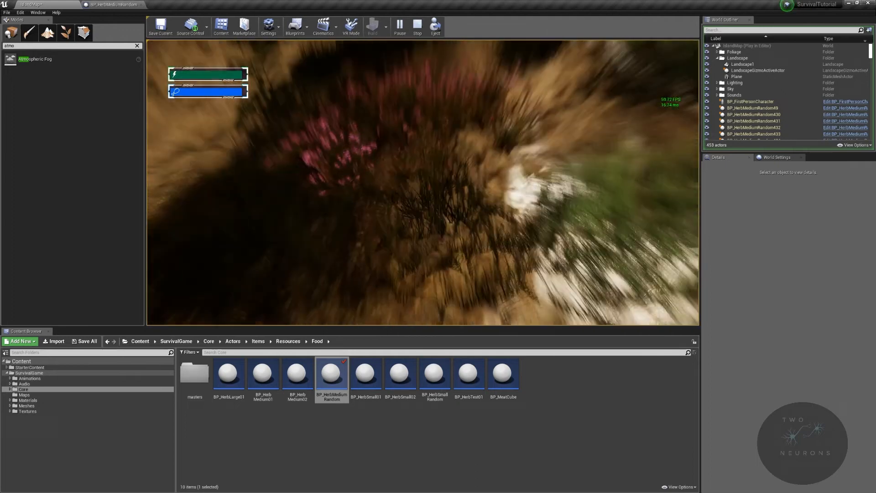
key("w")
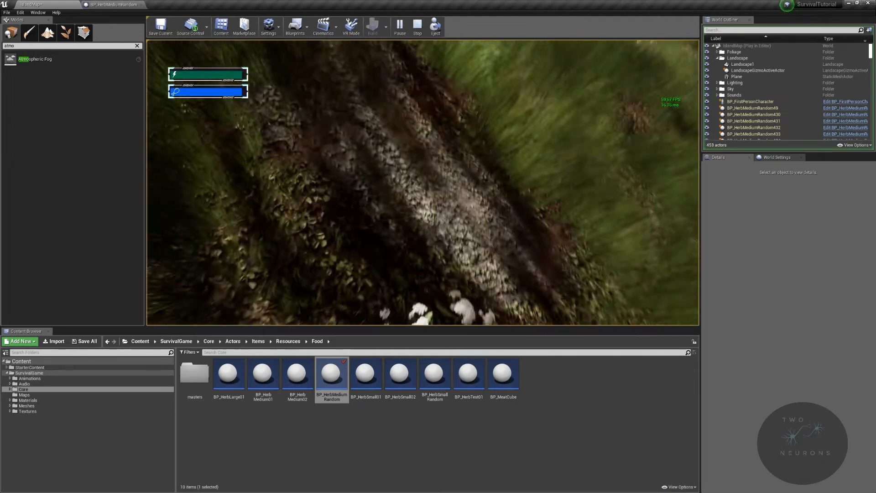
key("w")
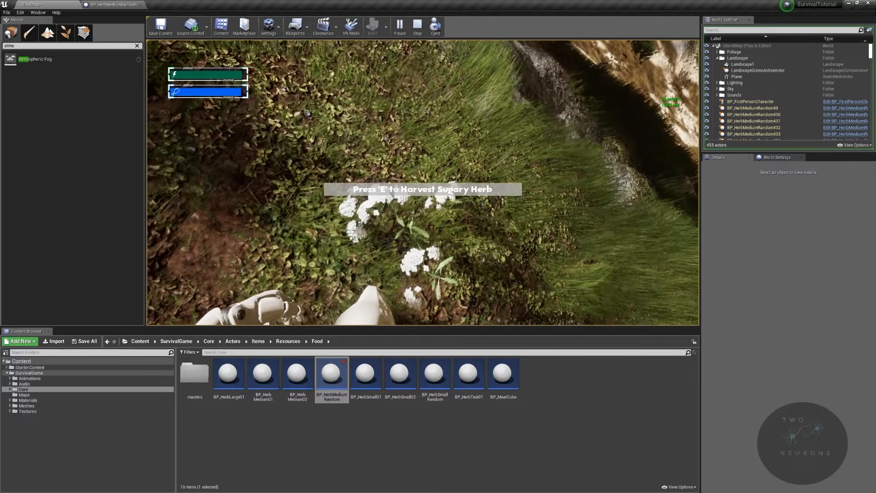
key("w")
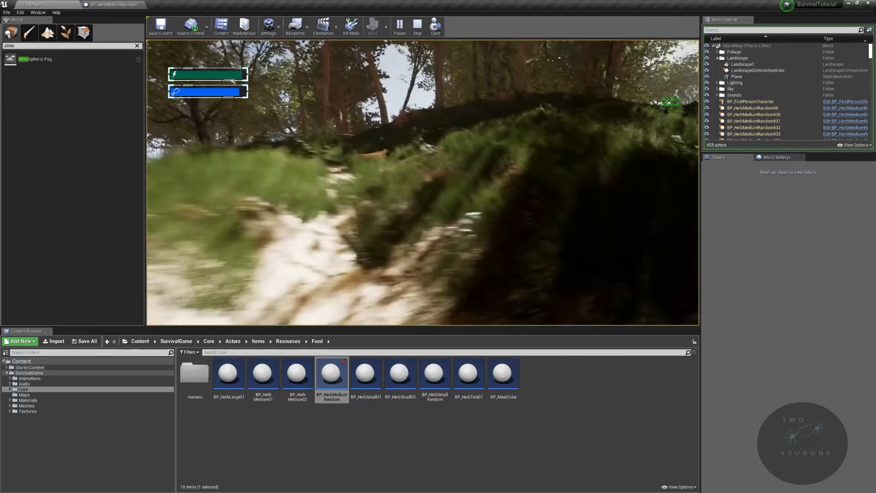
key("w")
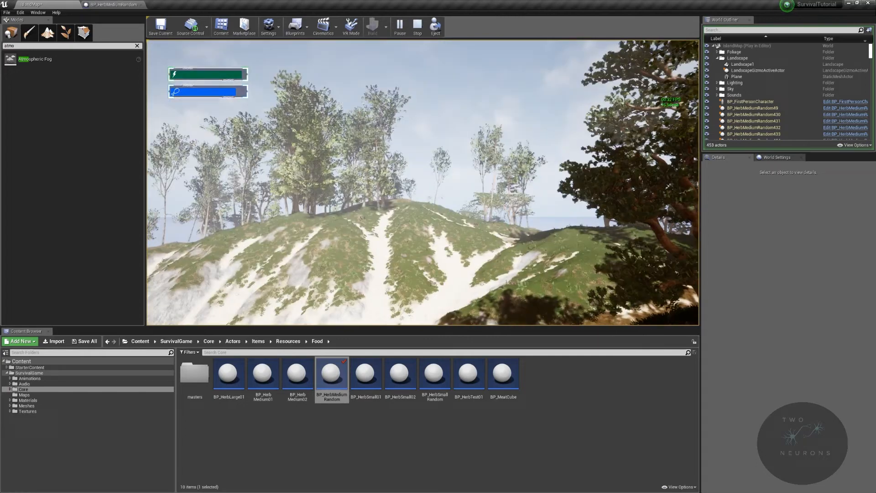
key("Escape")
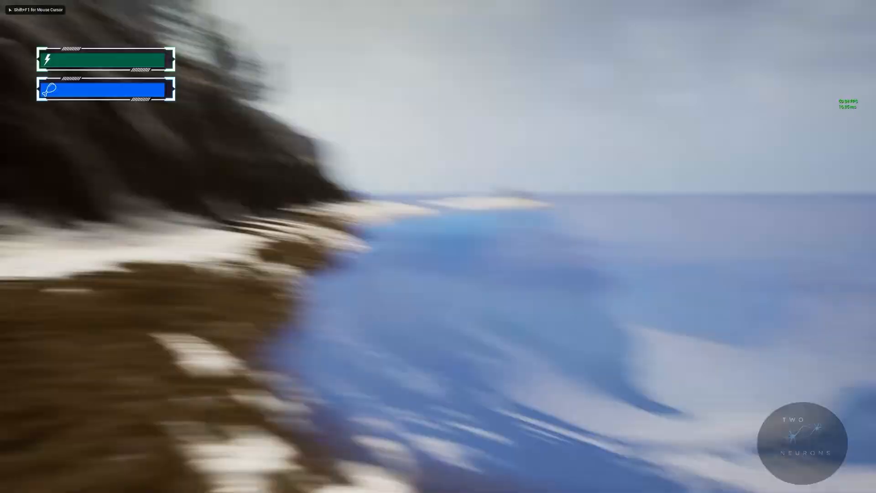
Step: Walk the character along the beach below the cliffs in full-screen play to examine the shoreline and frame rate
key("s")
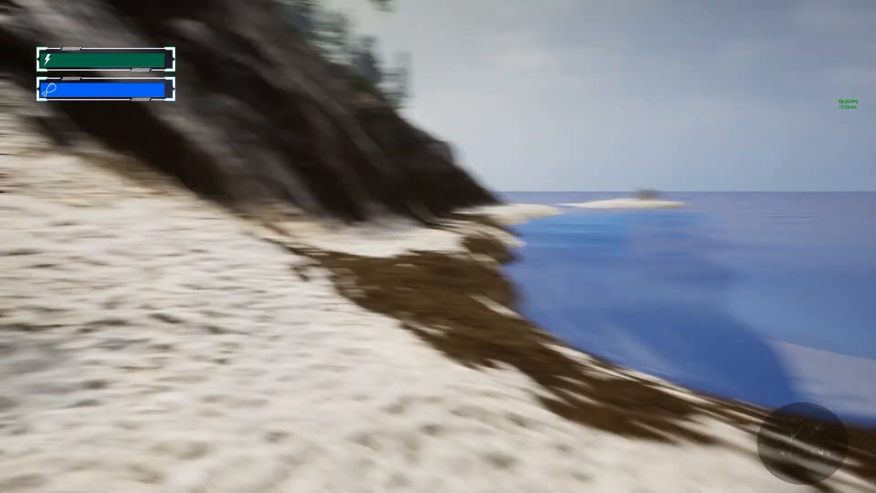
key("w")
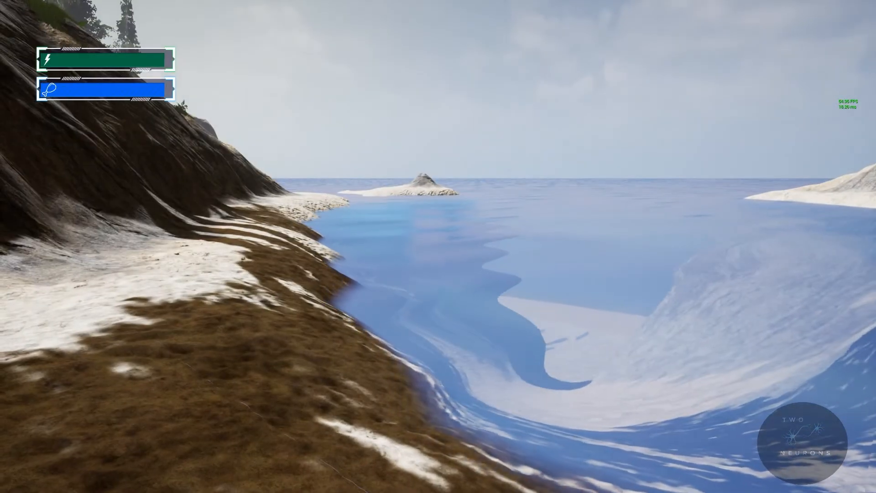